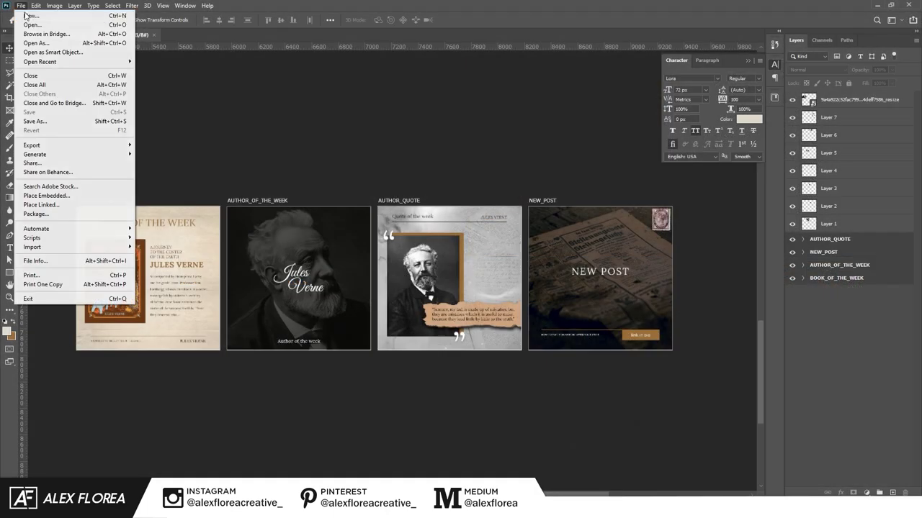
Open the New Document settings for a 1080 × 1080 px, 72 ppi artboard preset.
left_click(23, 17)
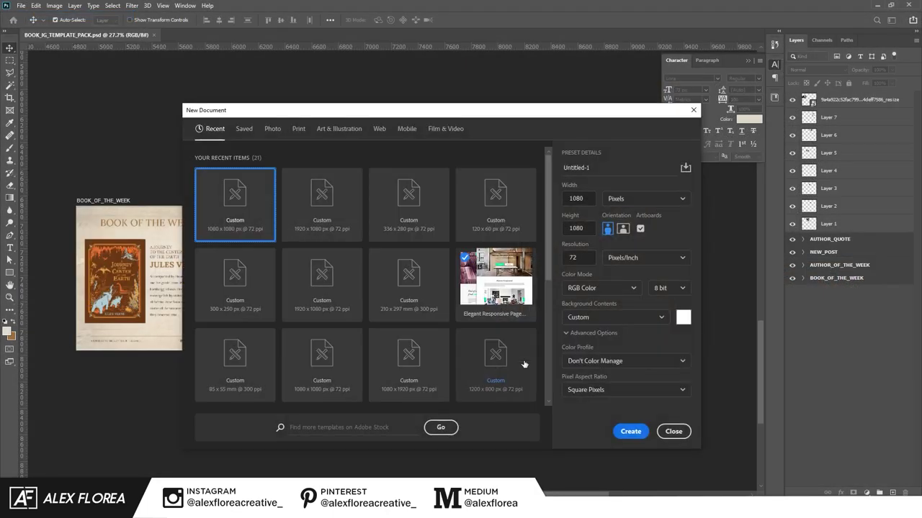
Create the 1080 × 1080 document with Artboard 1 and select its empty Layer 1.
left_click(630, 431)
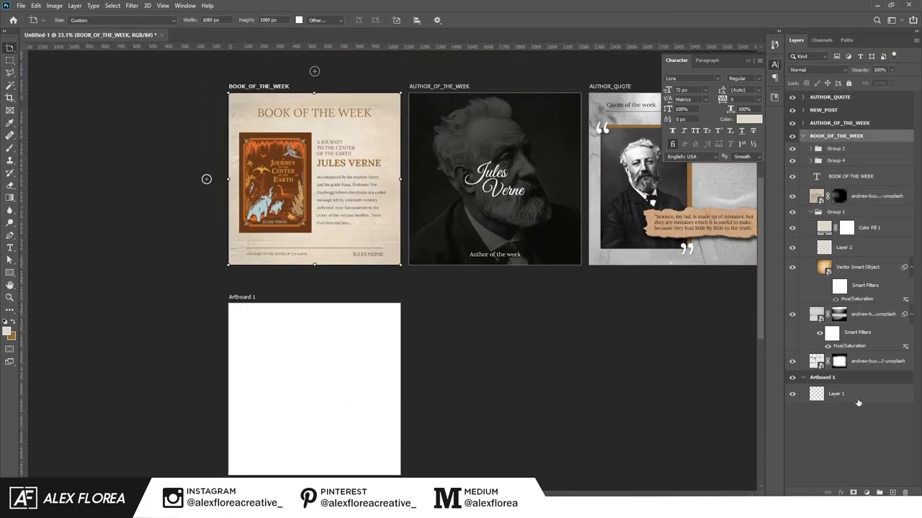
left_click(842, 394)
scroll(391, 422, "up", 3)
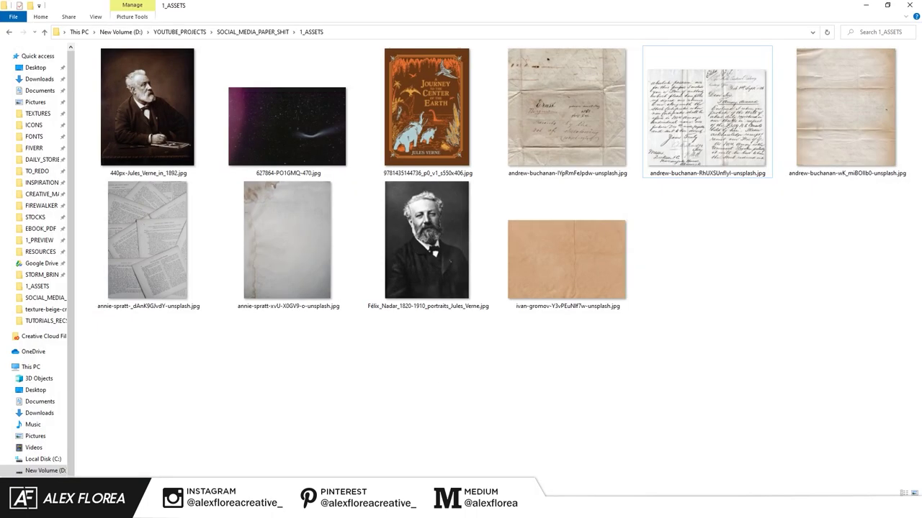
Place the enlarged andrew-buchanan letter image on Artboard 1 and paint its mask to fade the edges.
left_click(701, 175)
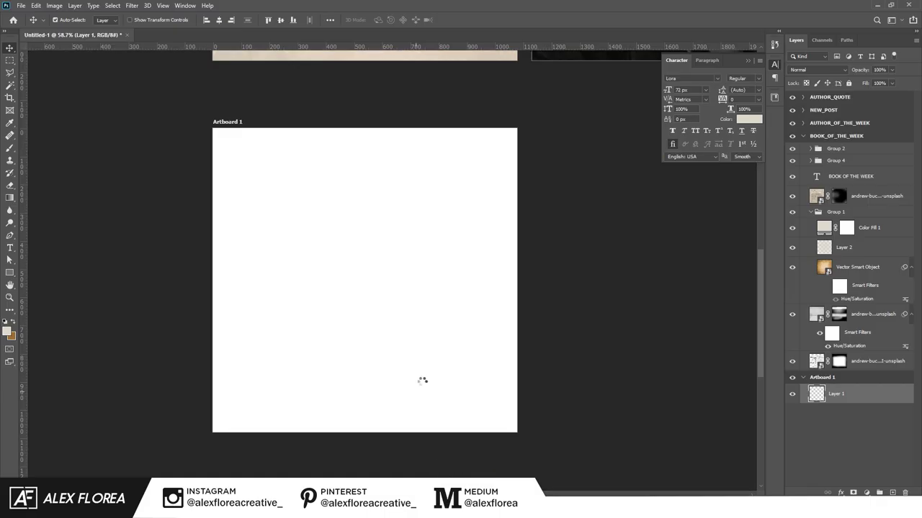
left_click_drag(430, 461, 422, 380)
left_click_drag(512, 263, 536, 263)
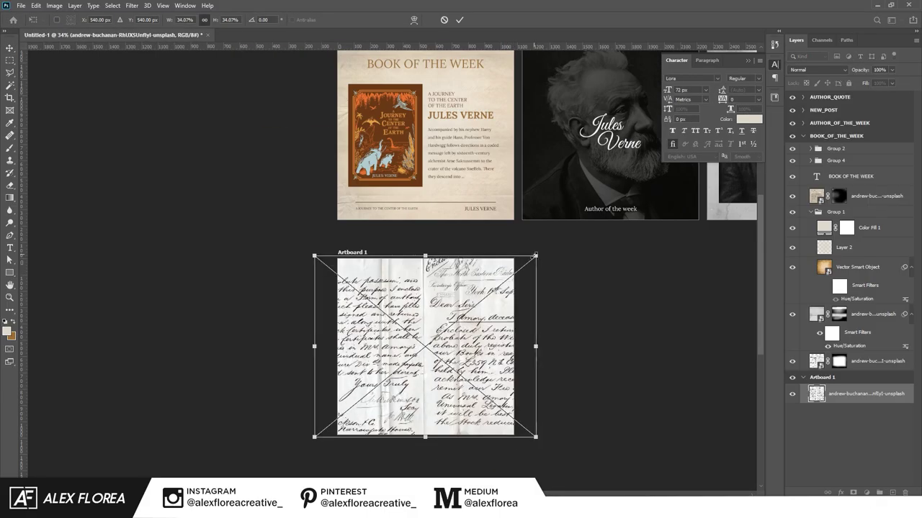
key("Return")
key("ctrl+plus")
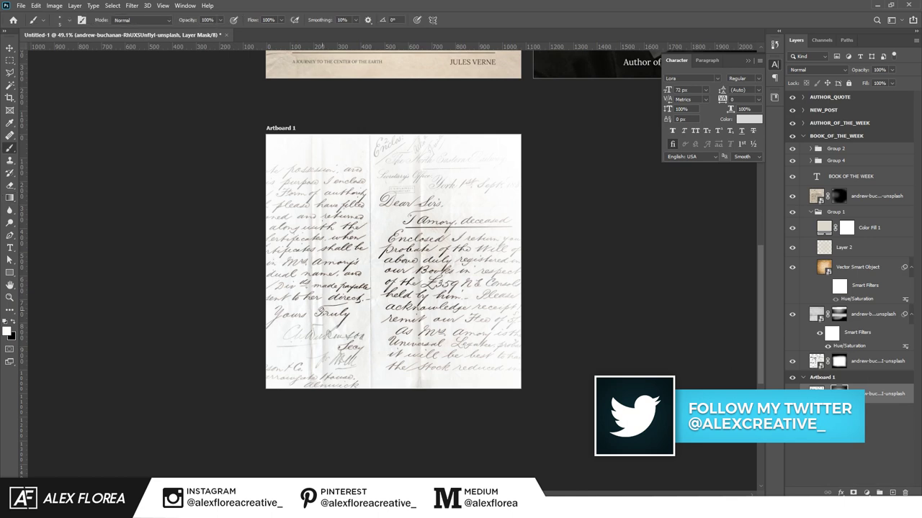
scroll(245, 435, "up", 3)
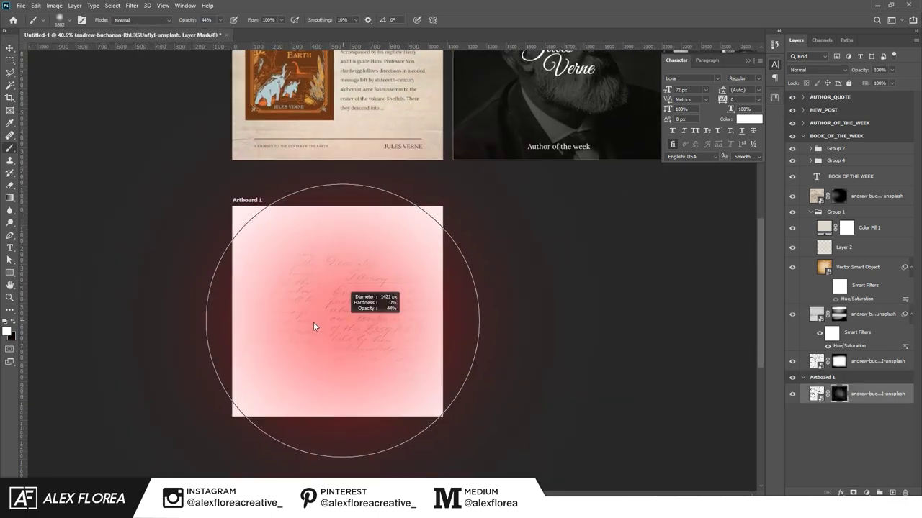
left_click(334, 332)
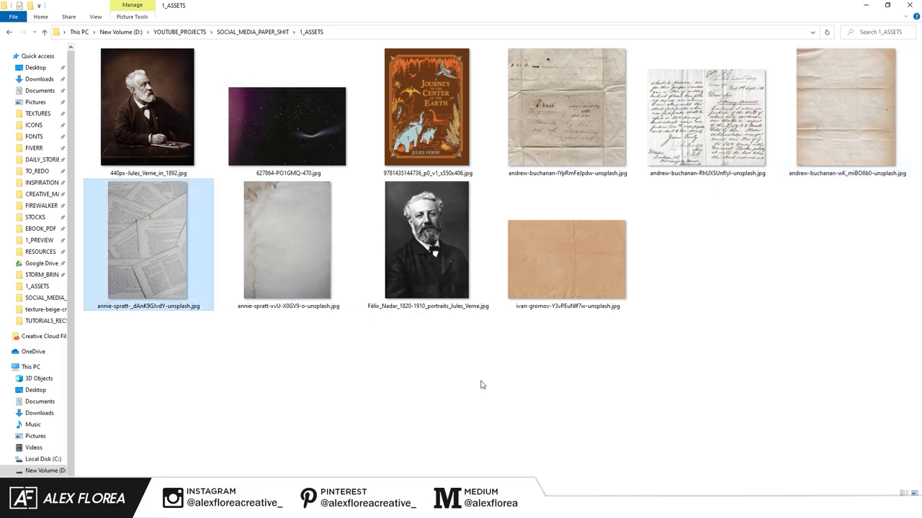
Place the crumpled wK_miBOlIb0 paper image onto Artboard 1 and select its layer.
mouse_move(566, 108)
left_mouse_down()
mouse_move(448, 469)
mouse_move(452, 405)
left_mouse_up()
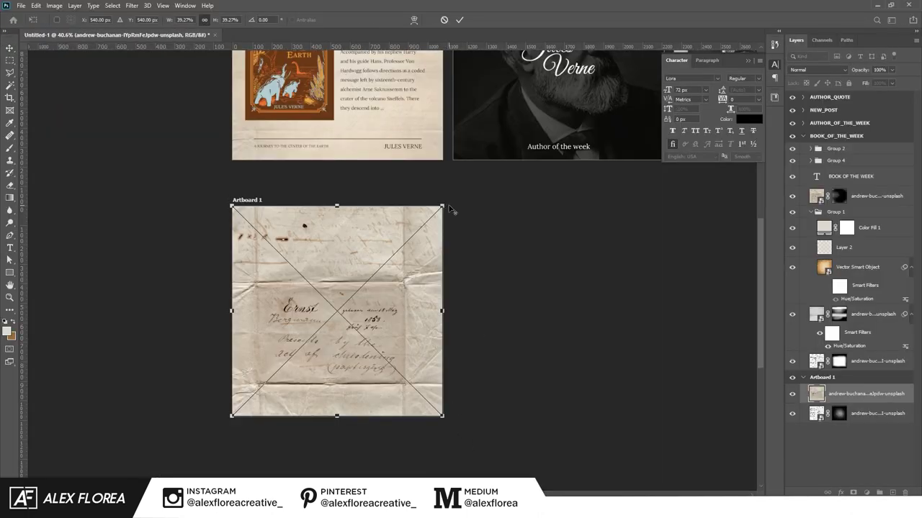
key("Escape")
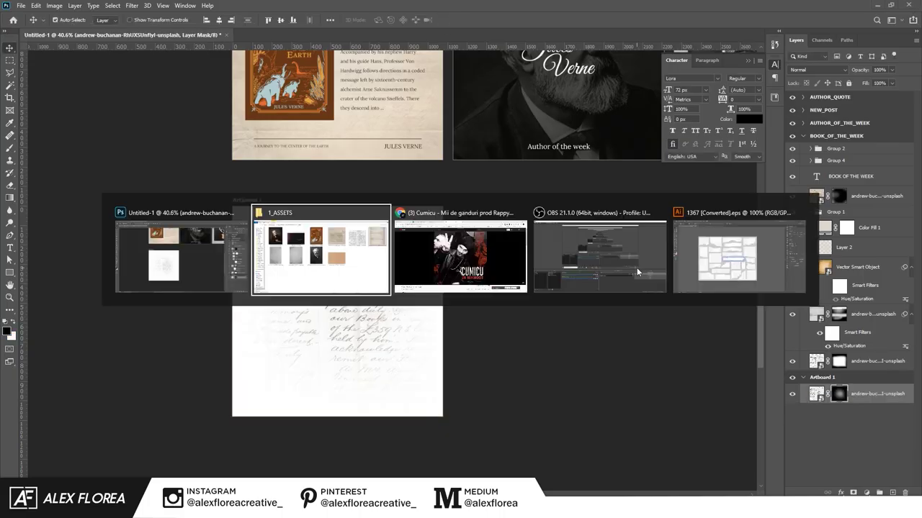
left_click_drag(463, 471, 436, 368)
key("Return")
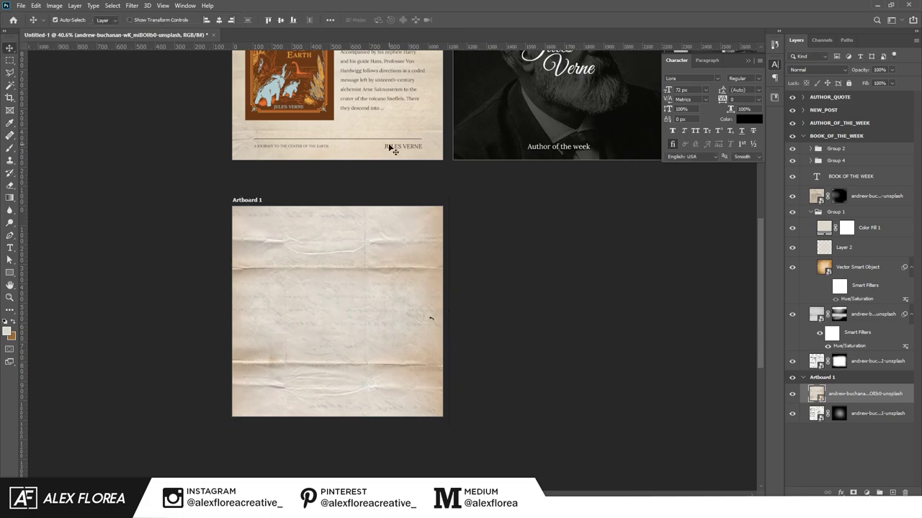
left_click(391, 148)
left_click(852, 317)
Desaturate the paper with a Hue/Saturation adjustment layer at -100 saturation.
left_click(857, 393)
key("ctrl+u")
key("Escape")
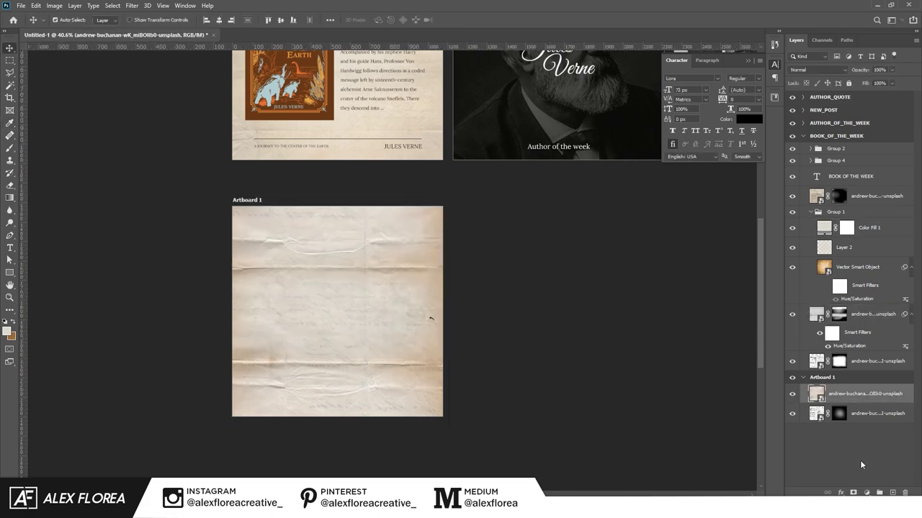
left_click(866, 493)
left_click(880, 397)
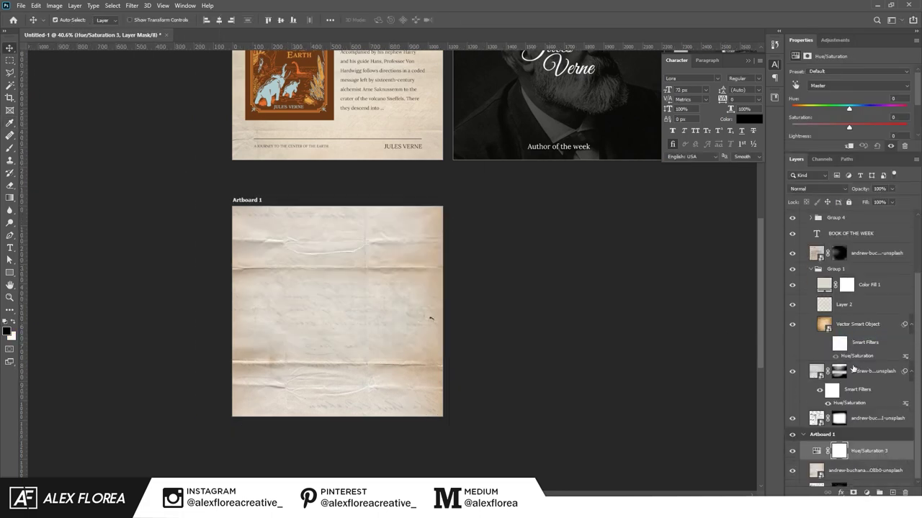
Mask the paper layer and paint the letter back in through its middle with a larger brush.
left_click(867, 465)
scroll(601, 387, "down", 1)
left_click(853, 492, "alt")
key("b")
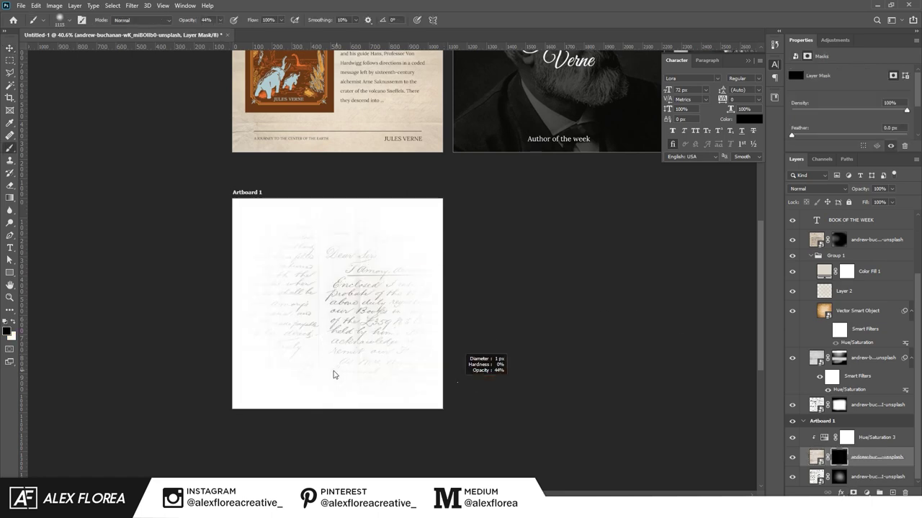
key("ctrl+i")
left_click_drag(329, 309, 432, 317)
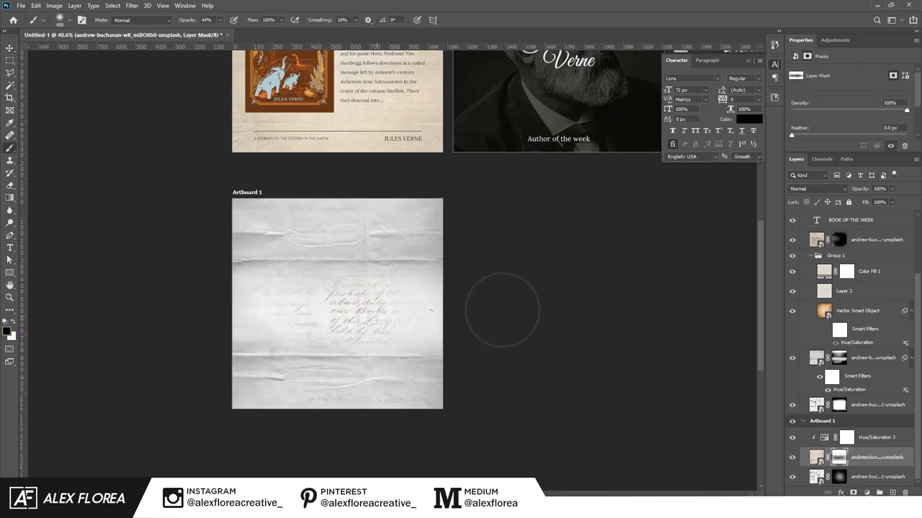
key("bracketright")
key("bracketright")
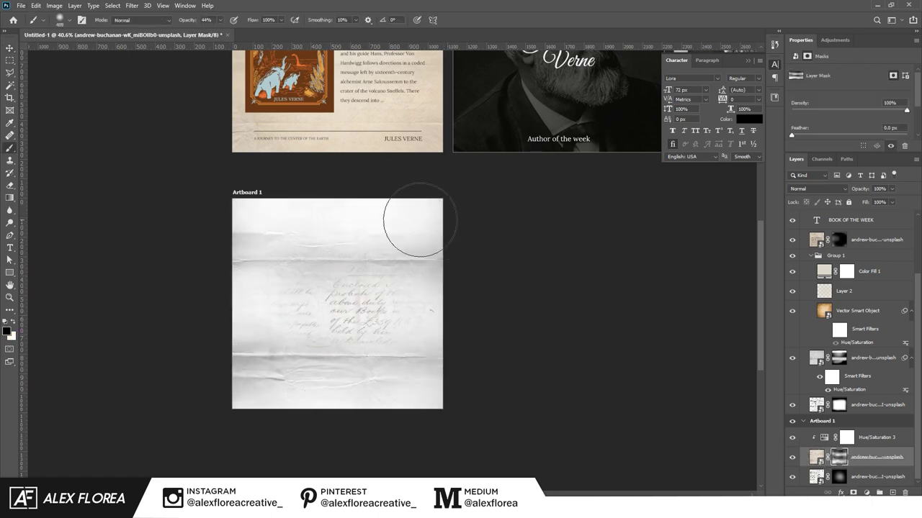
key("bracketright")
scroll(419, 223, "up", 1)
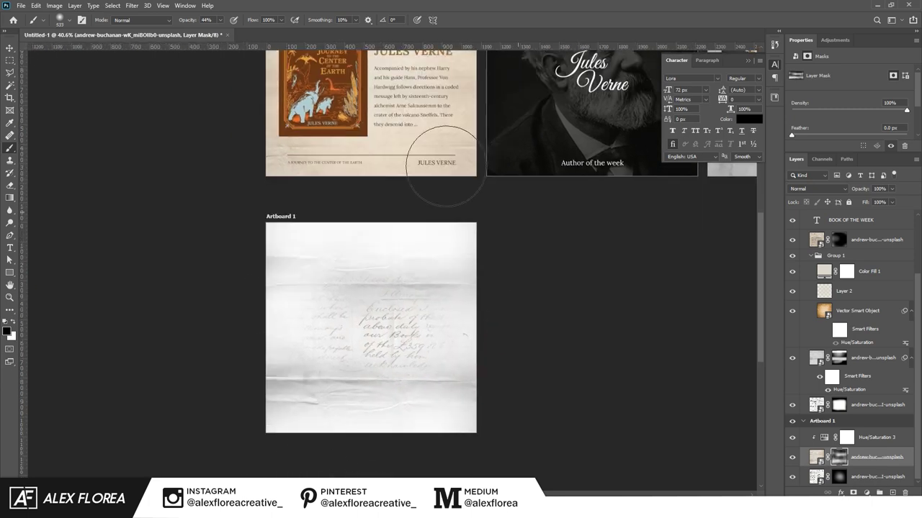
left_click(846, 437)
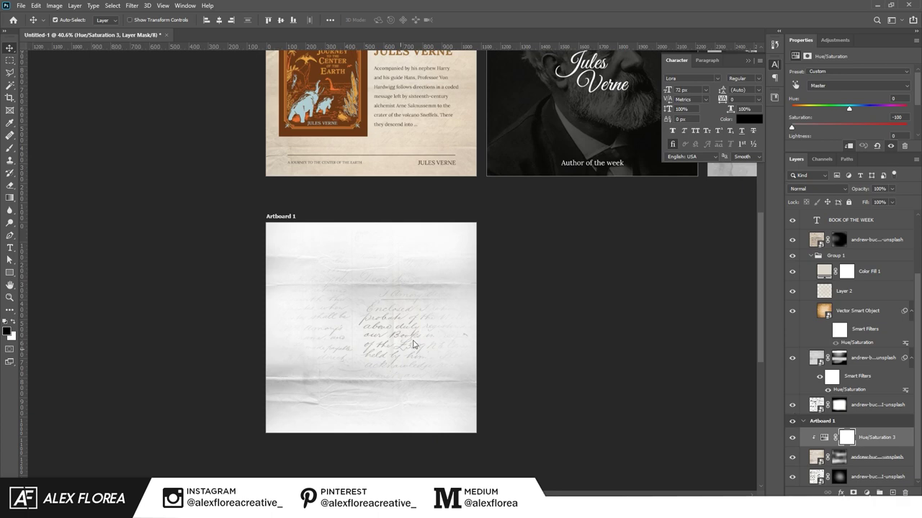
Paste the parchment texture onto Artboard 1, scaled to cover the artboard.
key("ctrl+v")
left_click_drag(319, 268, 239, 190)
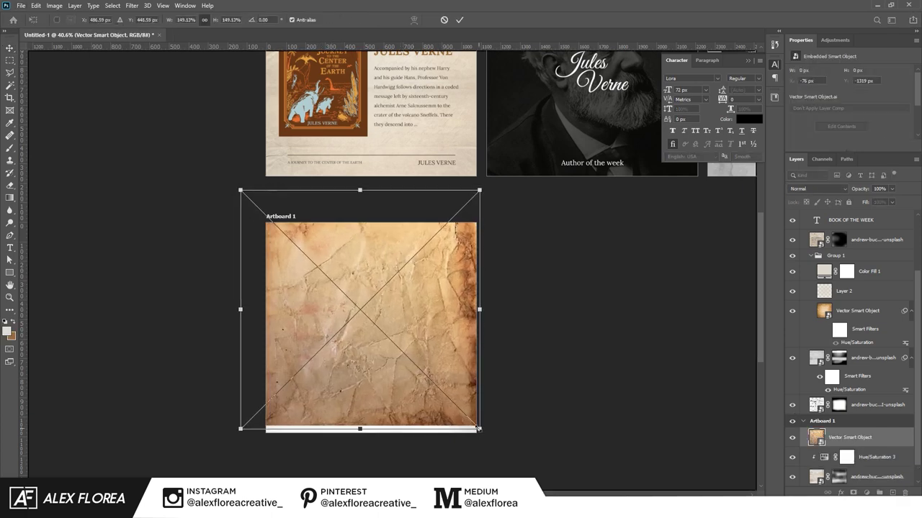
key("Return")
Hide the parchment and fade the letter layer to 20% opacity.
left_click(881, 371)
scroll(880, 447, "down", 1)
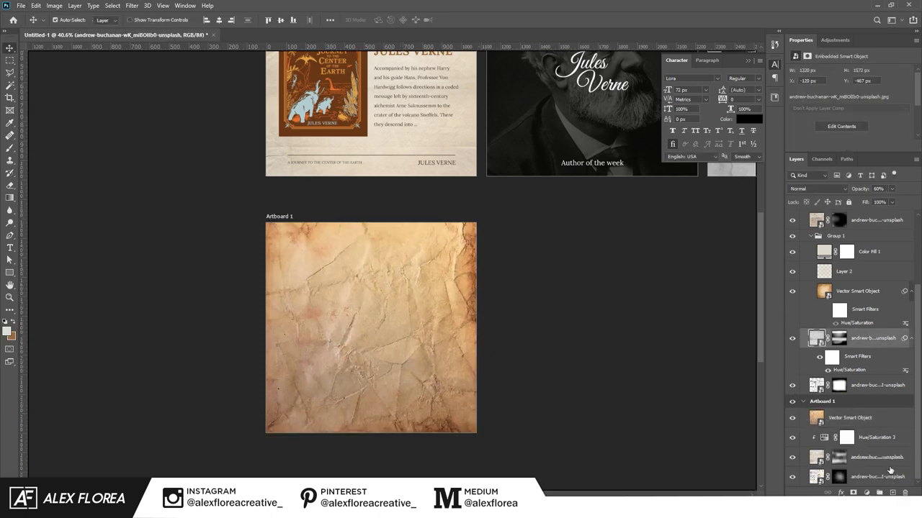
left_click(890, 470)
left_click(890, 459)
left_click(792, 418)
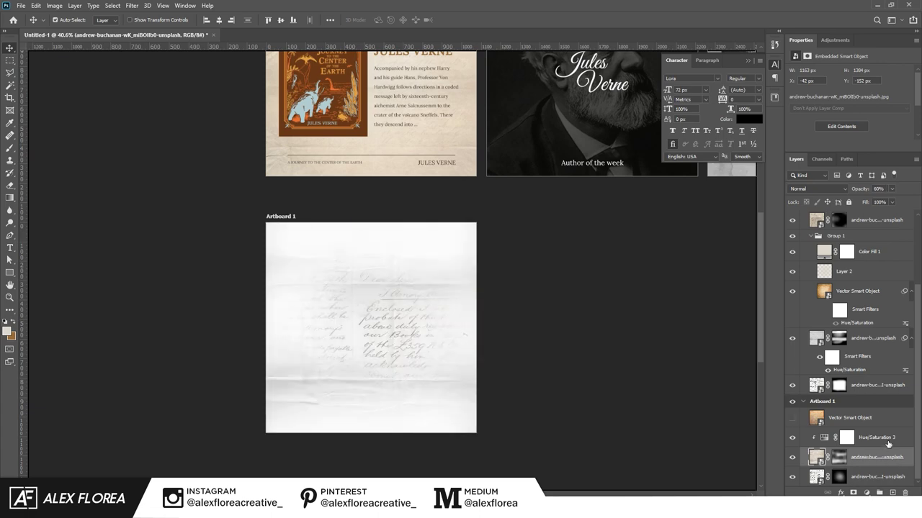
key("2")
left_click(839, 477)
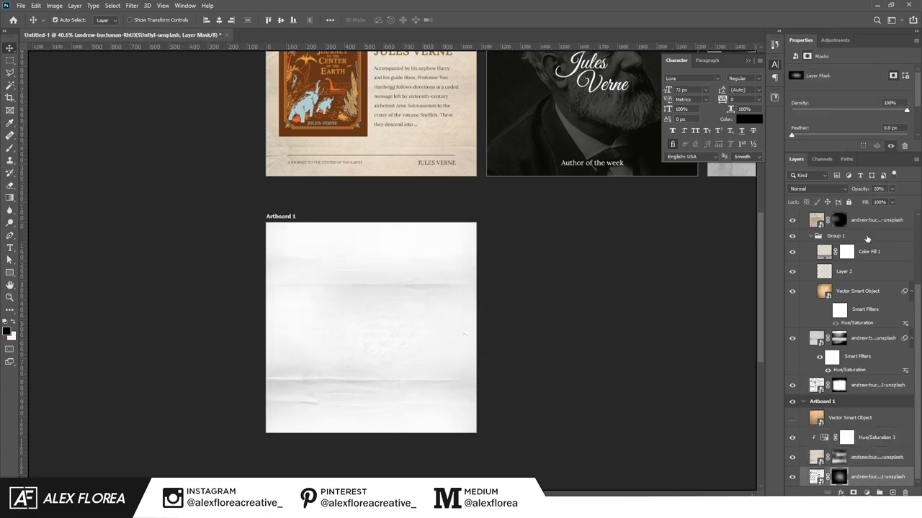
Show the parchment again and blend it in Multiply mode at 77% opacity.
left_click(850, 418)
left_click(792, 418)
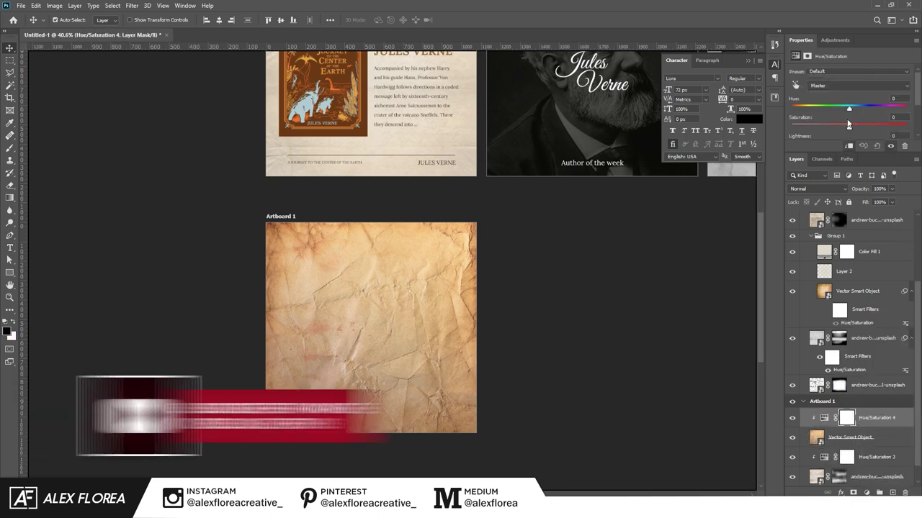
left_click_drag(849, 127, 814, 127)
key("Delete")
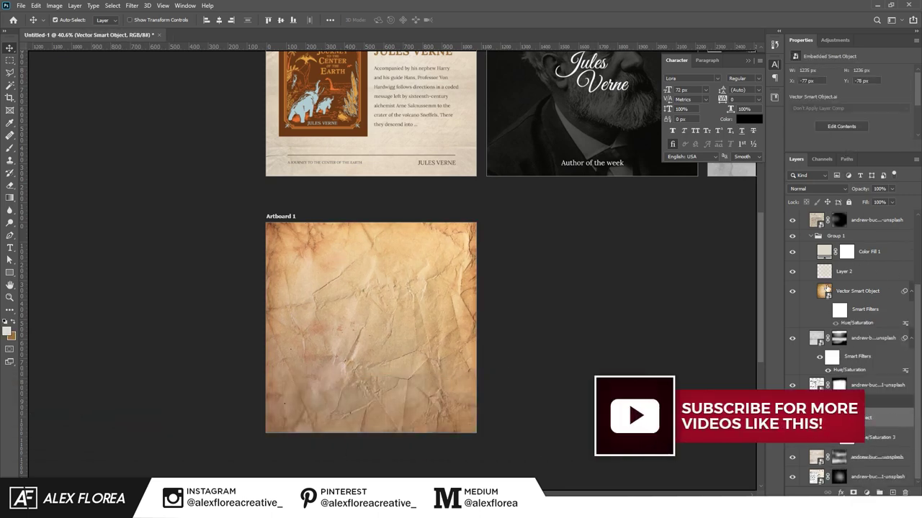
left_click(815, 189)
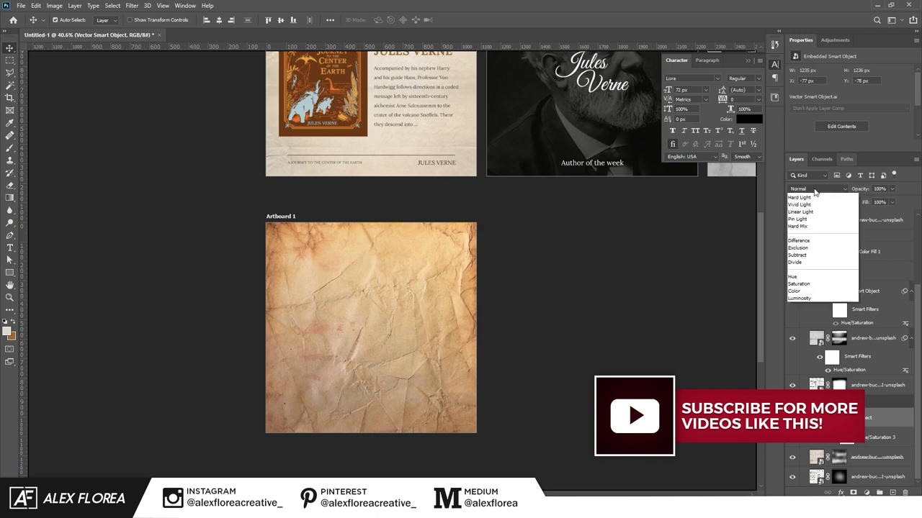
left_click(812, 226)
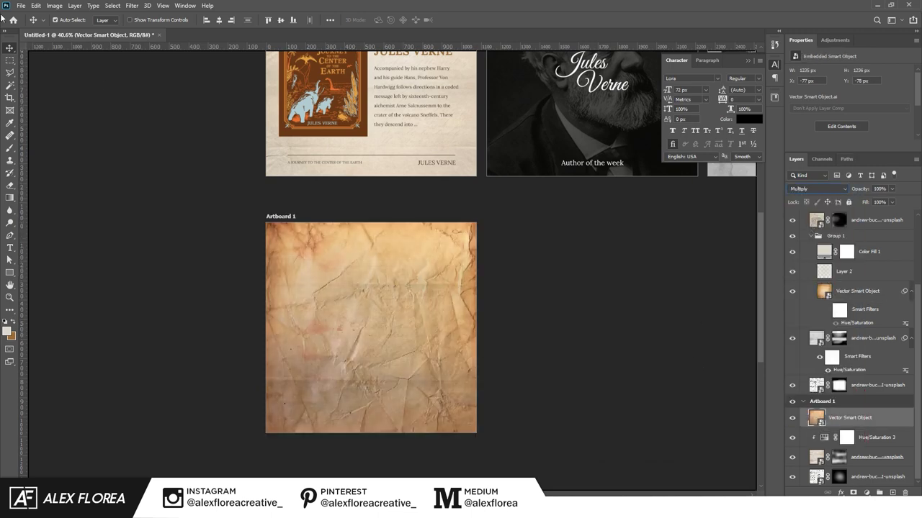
left_click(880, 188)
type("37")
left_click_drag(846, 189, 854, 189)
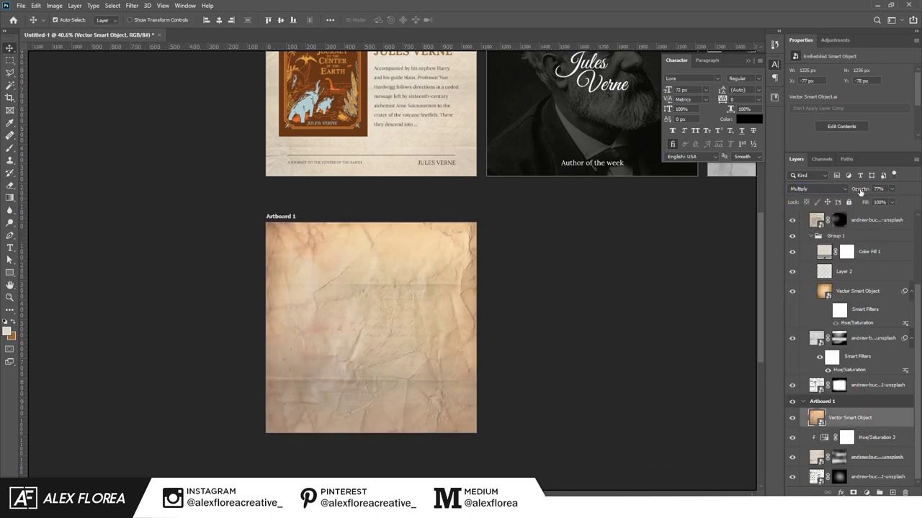
Add a new layer above the parchment with a large soft brush and light painting colour.
left_click(892, 492)
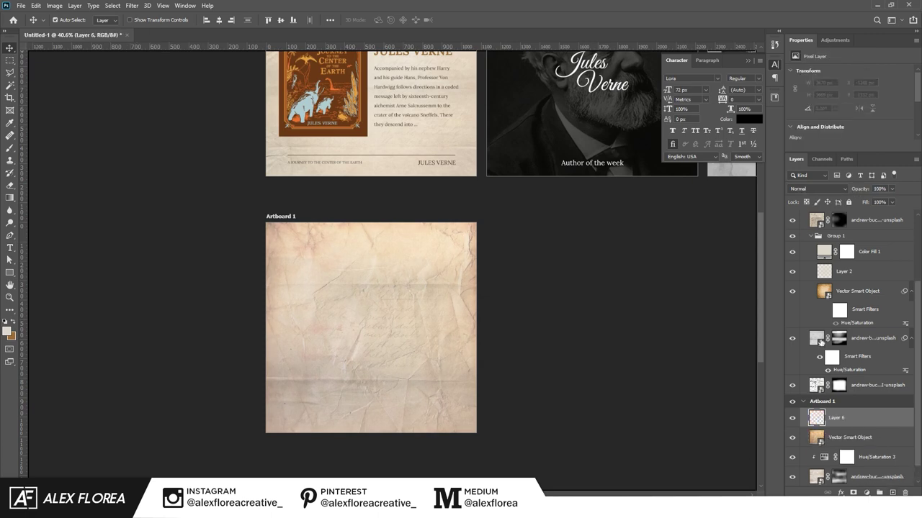
right_click(406, 329, "alt")
left_click(7, 331)
left_click(821, 327)
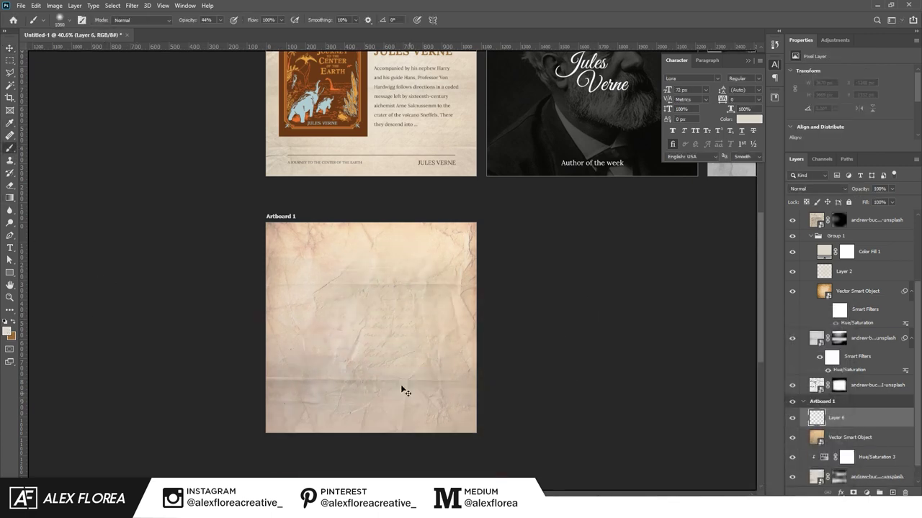
Apply a 6.4 px Gaussian Blur to Layer 6.
left_click(132, 5)
left_click(272, 149)
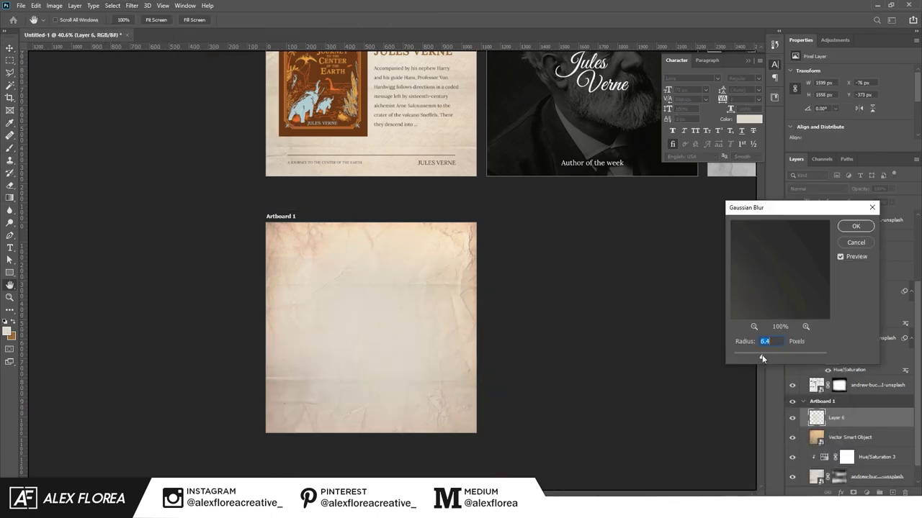
left_click(854, 226)
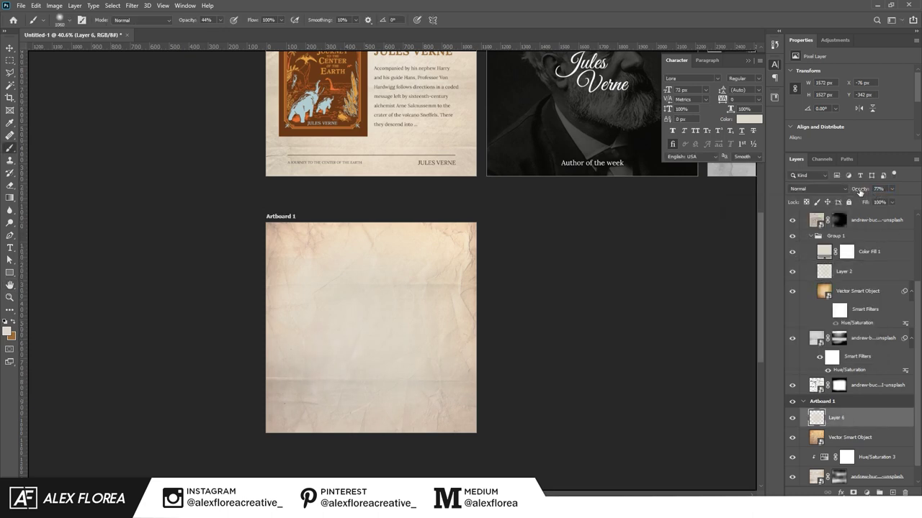
Add a beige Solid Color fill layer in Soft Light at reduced opacity.
left_click(851, 488)
left_click(849, 327)
left_click(819, 330)
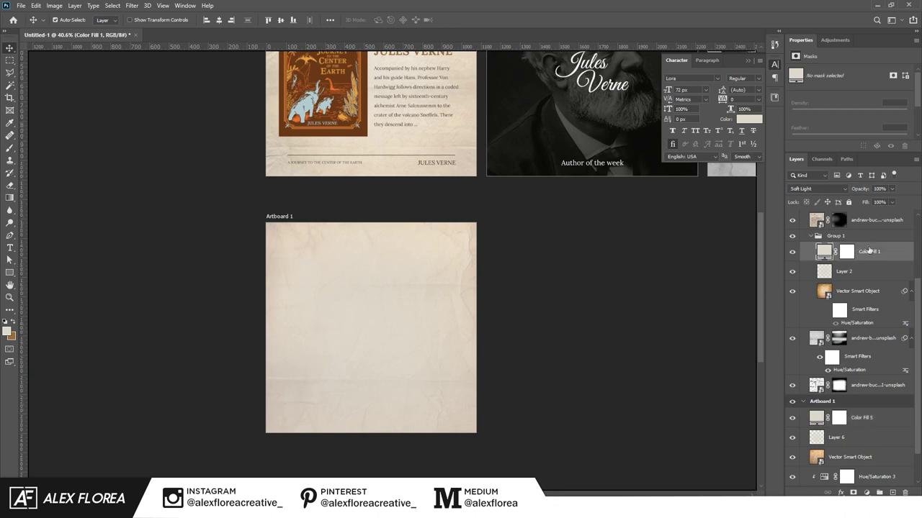
left_click(817, 189)
left_click(797, 312)
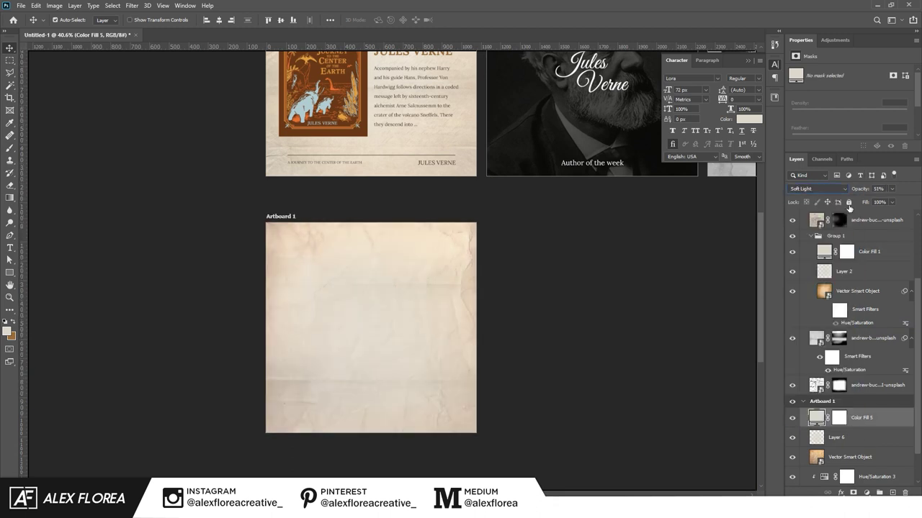
key("alt+bracketleft")
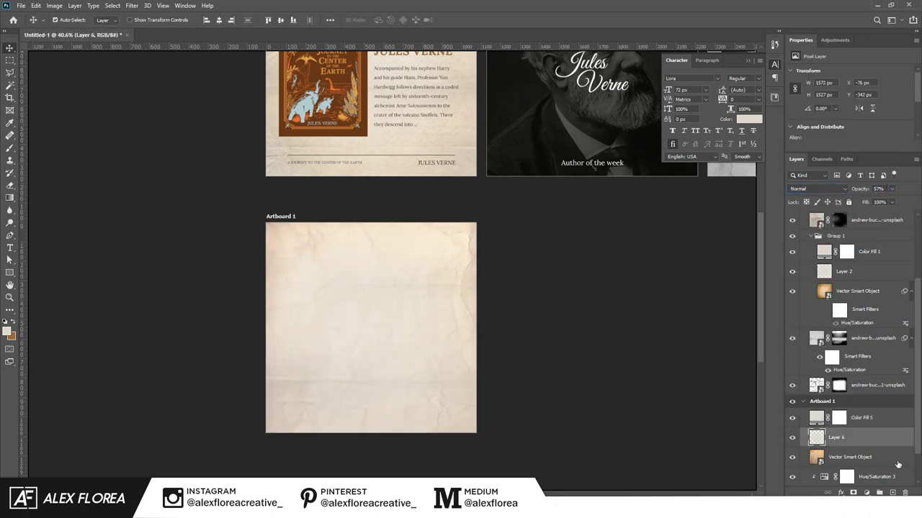
Target the bottom layers' masks with the Brush tool.
scroll(897, 465, "down", 2)
left_click(838, 477)
key("b")
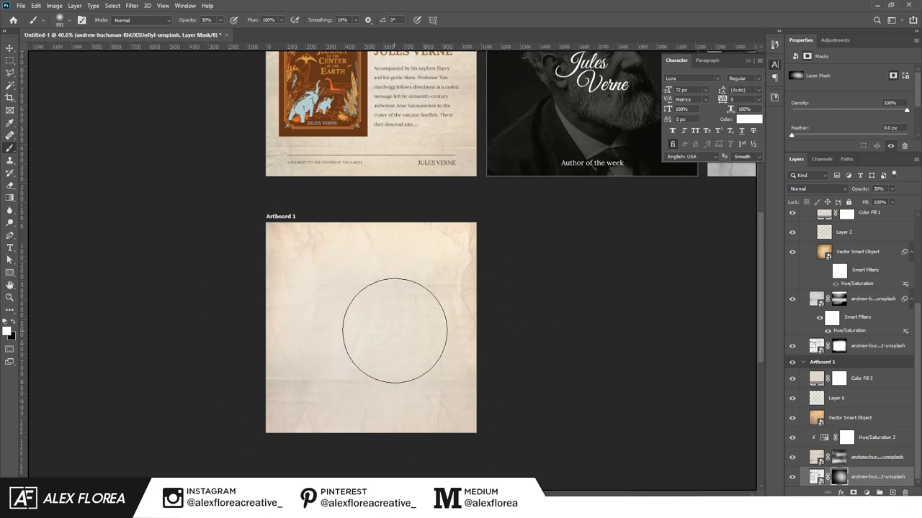
key("alt+bracketright")
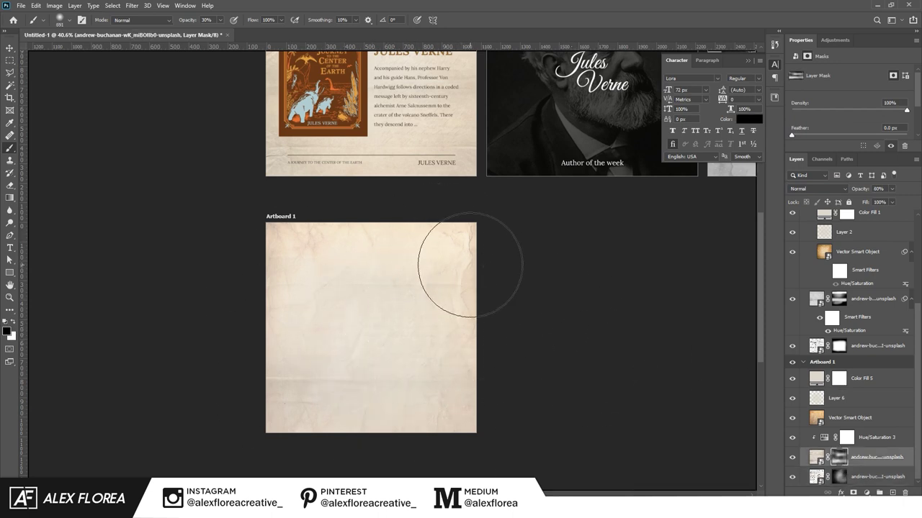
Scale the Vector Smart Object paper layer up to about 179%.
left_click(849, 422)
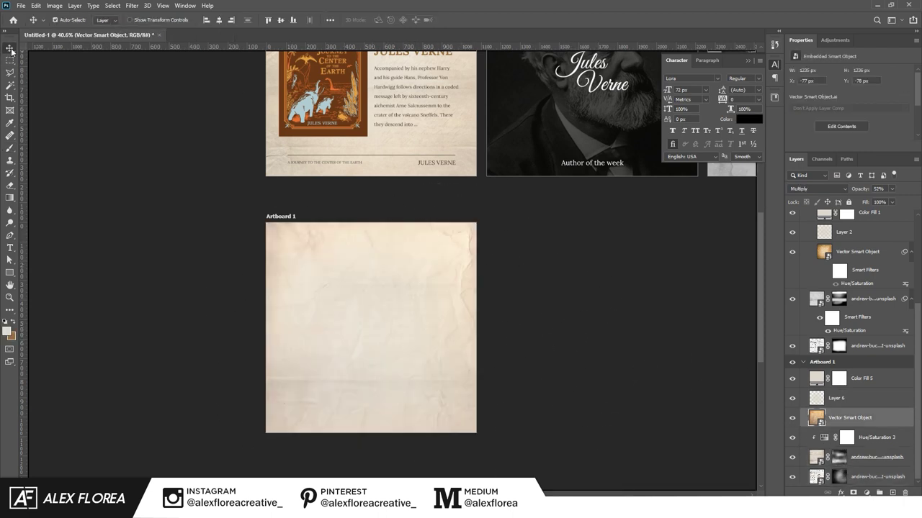
key("ctrl+t")
left_click_drag(496, 206, 541, 209)
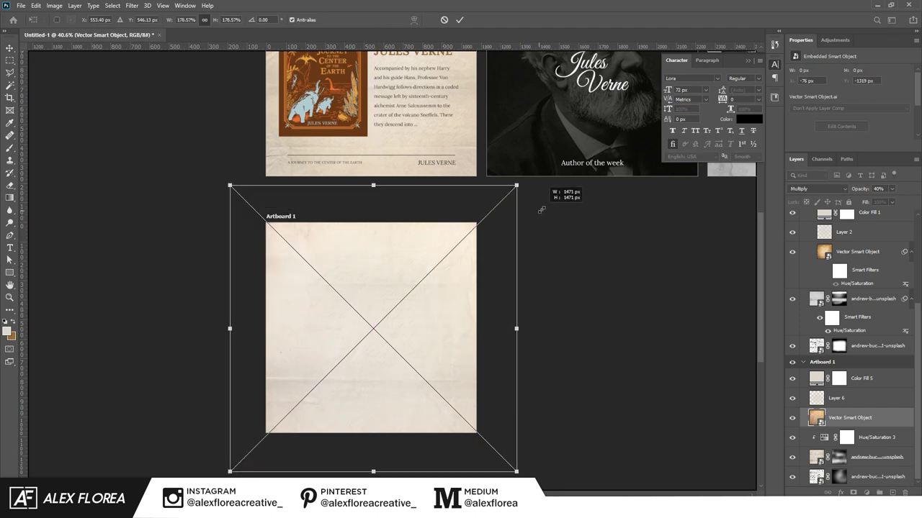
key("Return")
Group Artboard 1's layers into BACKGROUND and review its fill, Layer 6 and smart object layers.
left_click(864, 477, "shift")
key("ctrl+g")
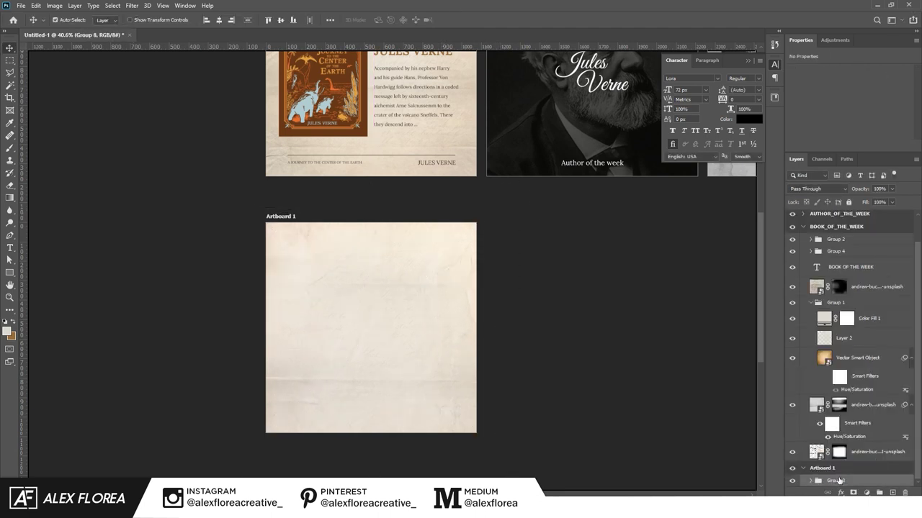
left_click(809, 481)
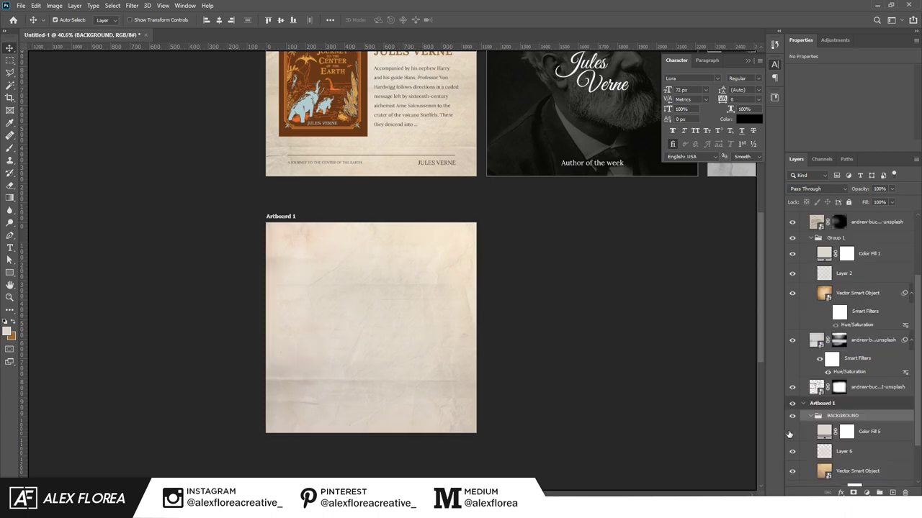
left_click(855, 438)
left_click(882, 259)
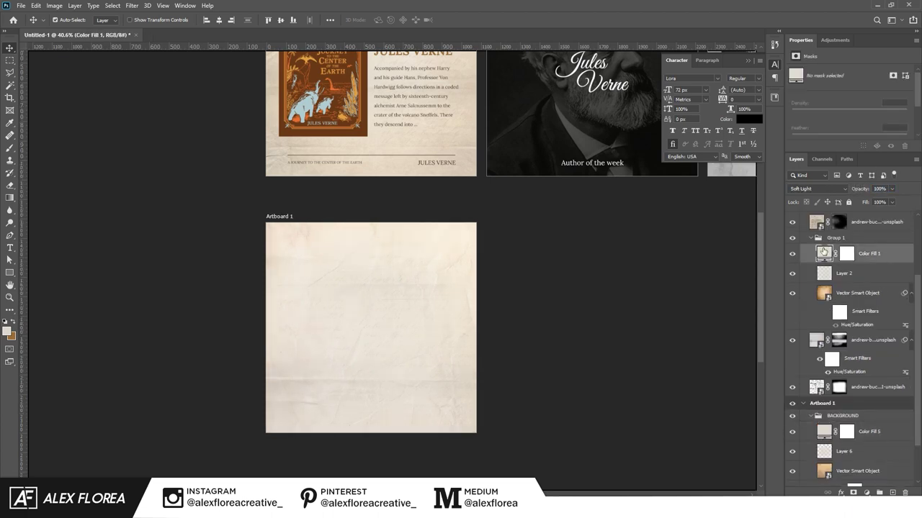
left_click(854, 450)
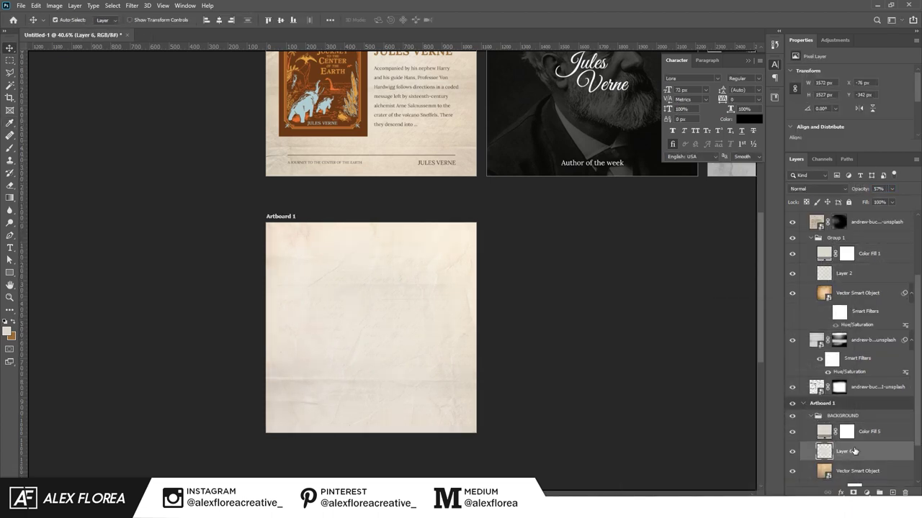
left_click(850, 470)
scroll(853, 461, "down", 2)
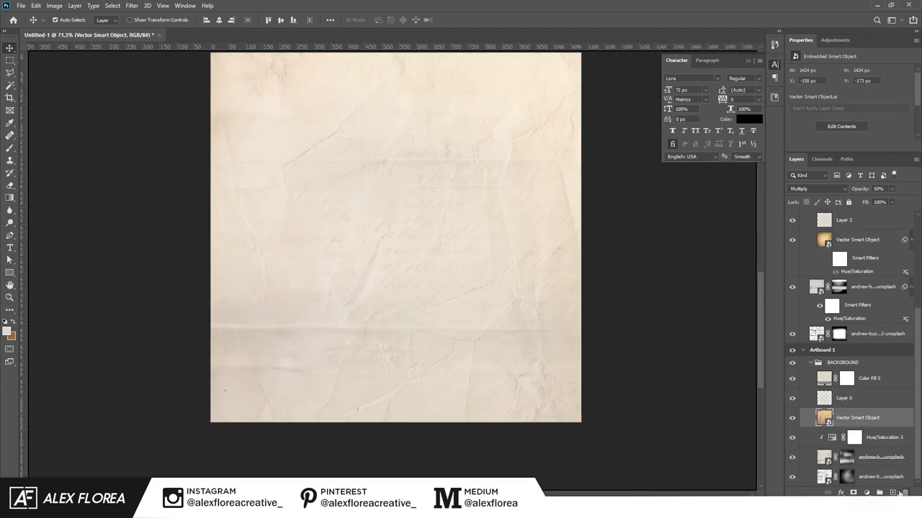
Set a white brush and target the lower image layers' masks for painting.
left_click(847, 476)
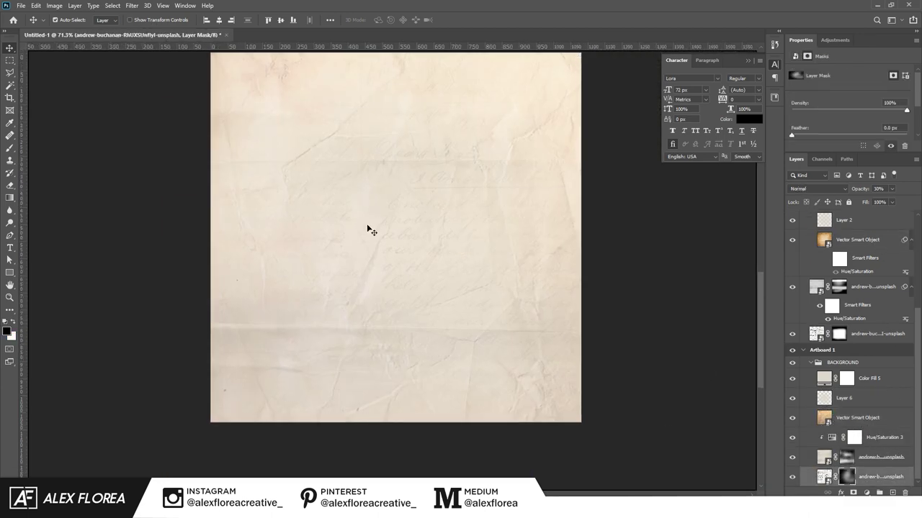
key("b")
key("x")
scroll(515, 258, "down", 2)
left_click(872, 457)
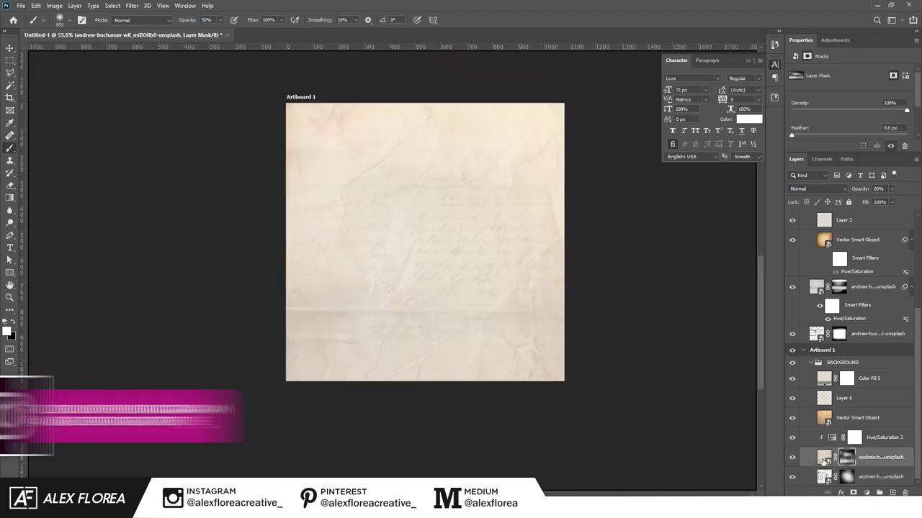
left_click(847, 453)
left_click(873, 190)
Select the BACKGROUND group and drag the envelope photo onto Artboard 1 at about 39% scale.
scroll(556, 406, "down", 3)
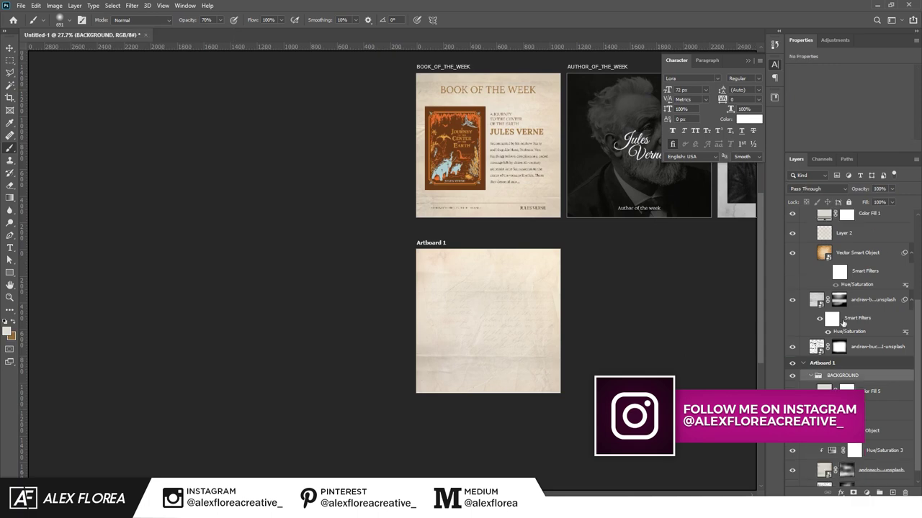
scroll(850, 324, "up", 3)
left_click(801, 234)
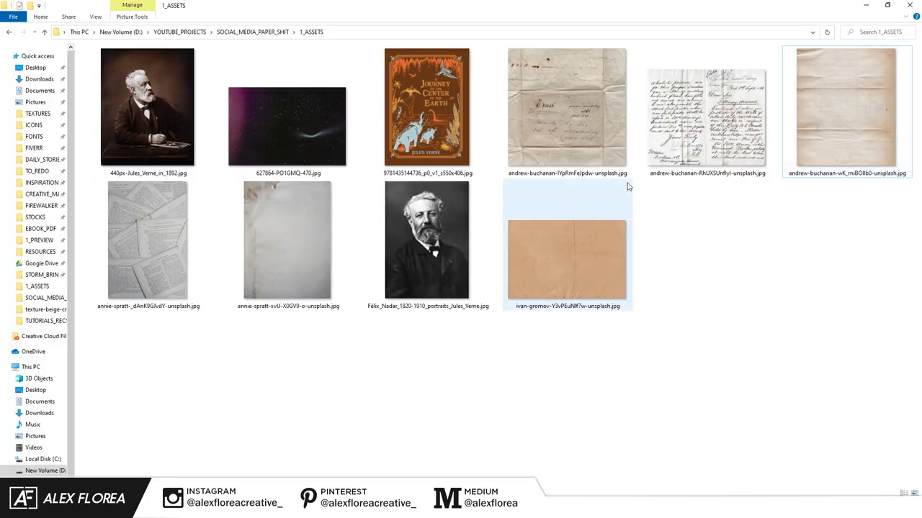
mouse_move(569, 122)
left_mouse_down()
mouse_move(522, 213)
mouse_move(525, 301)
left_mouse_up()
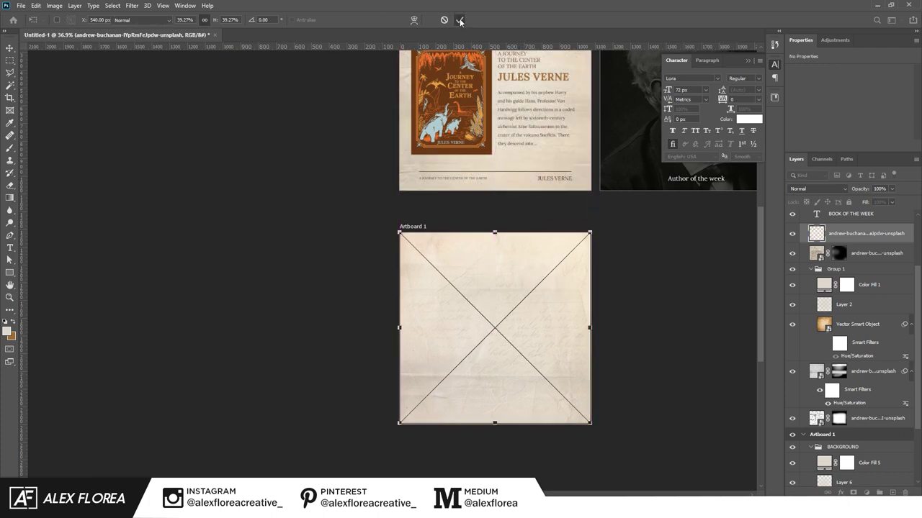
Commit the envelope photo, give it an inverted hide-all mask, and set the brush to 30% opacity.
left_click(460, 20)
left_click(812, 447)
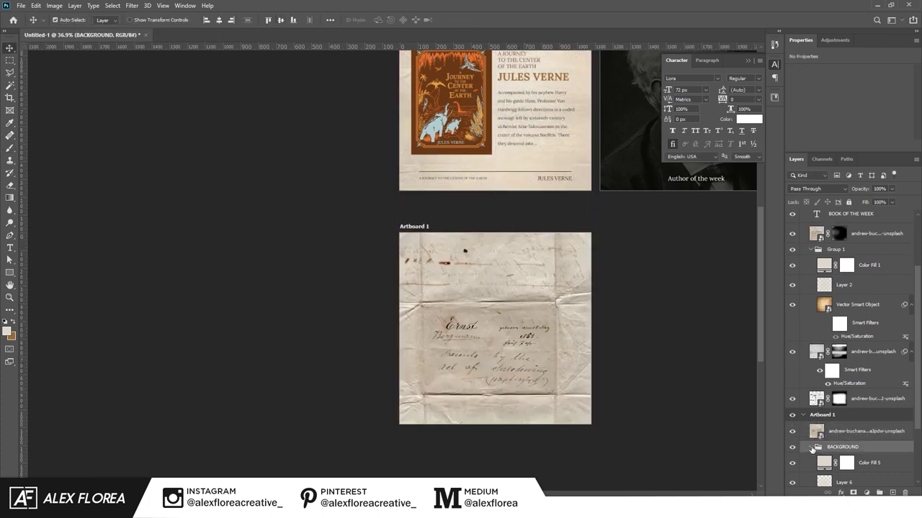
left_click(853, 492)
key("ctrl+i")
key("b")
scroll(432, 219, "up", 3)
scroll(481, 267, "up", 2)
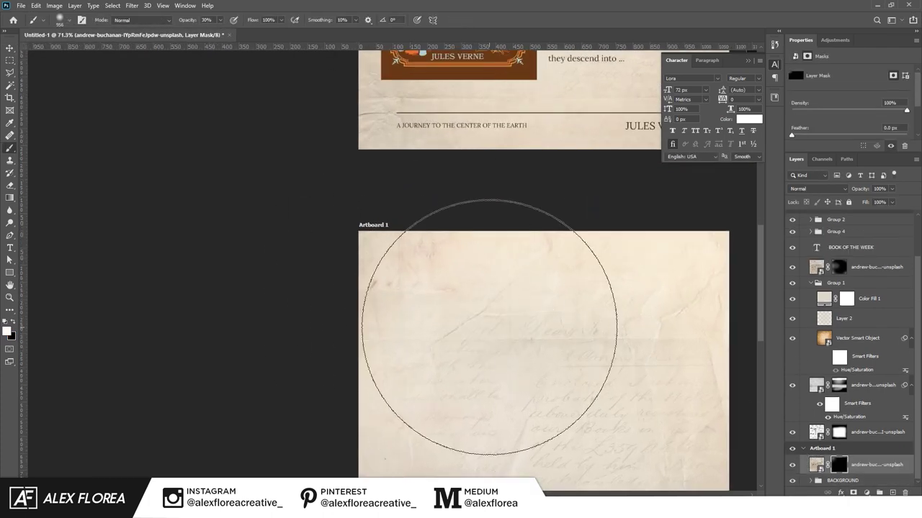
key("3")
scroll(389, 300, "down", 1)
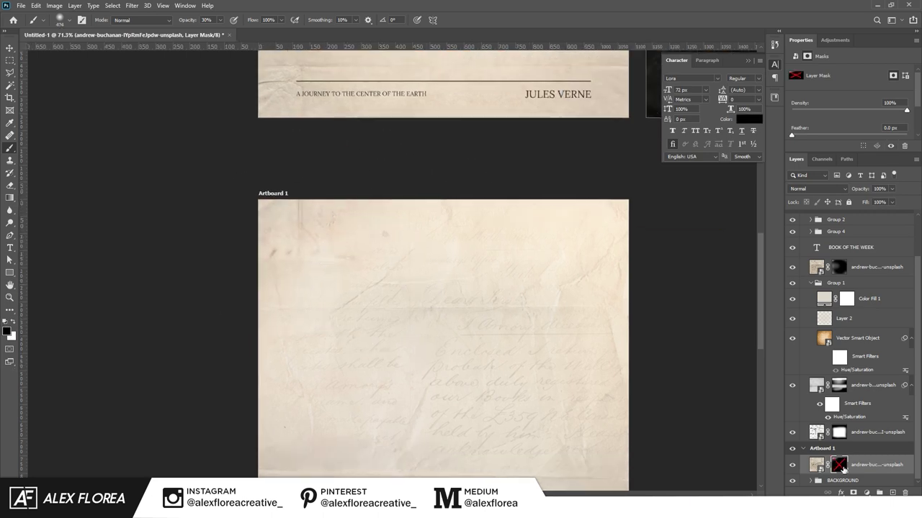
Toggle the envelope photo's mask on and off to compare the faint handwriting.
left_click(839, 465, "shift")
scroll(669, 307, "down", 2)
left_click(839, 464, "shift")
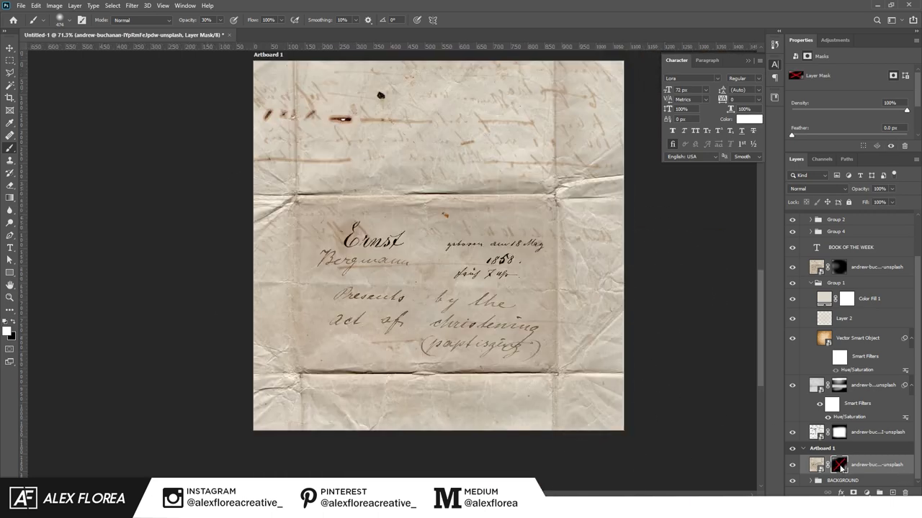
left_click(839, 464, "shift")
scroll(522, 394, "down", 2)
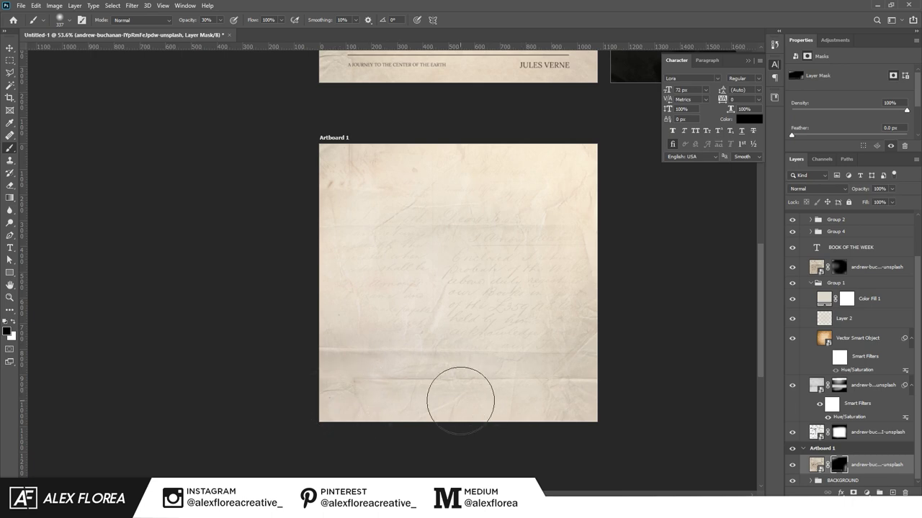
scroll(460, 400, "down", 1)
left_click(839, 464, "shift")
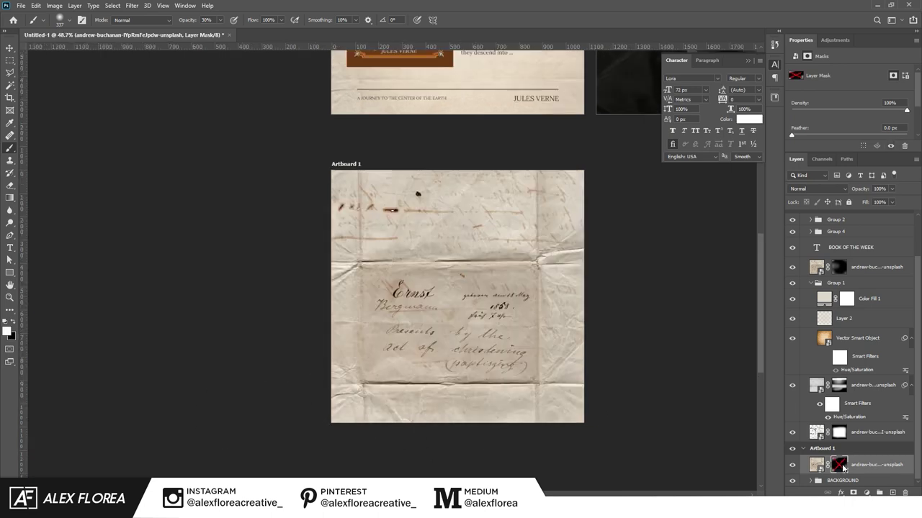
left_click(839, 464, "shift")
scroll(435, 421, "down", 2)
scroll(528, 386, "down", 1)
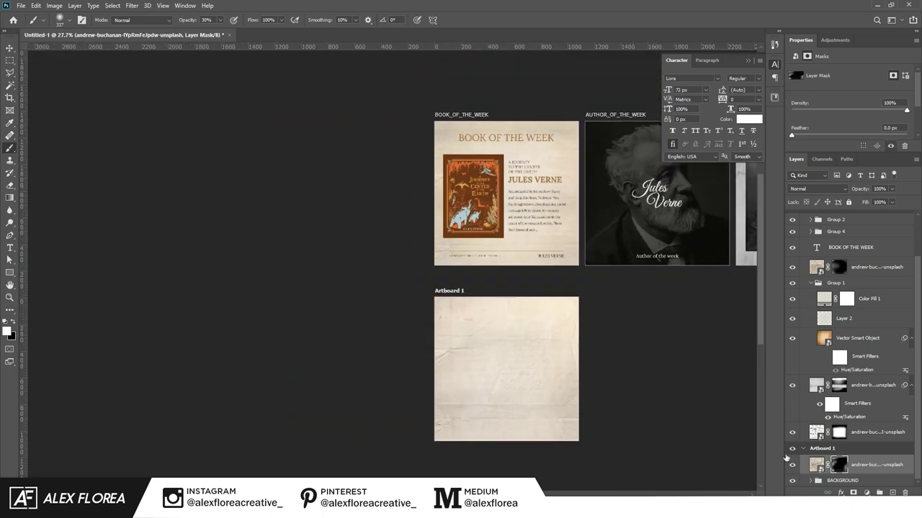
Add a centred brown-orange 'book of the week' heading on the artboard.
left_click(345, 317)
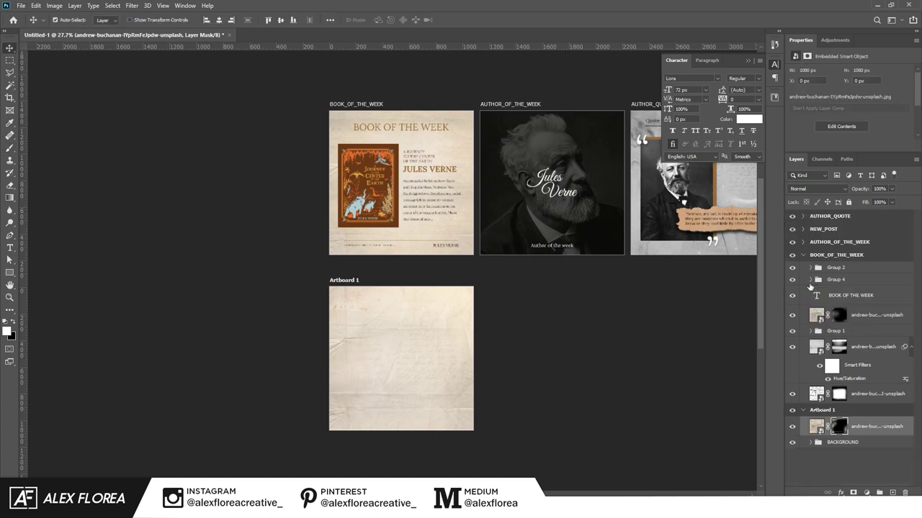
left_click(842, 421)
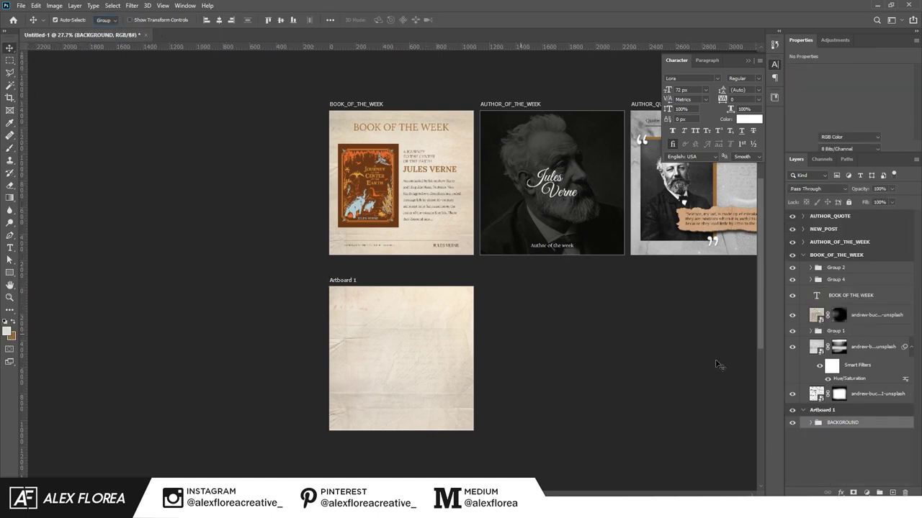
left_click(810, 422)
key("t")
left_click(336, 312)
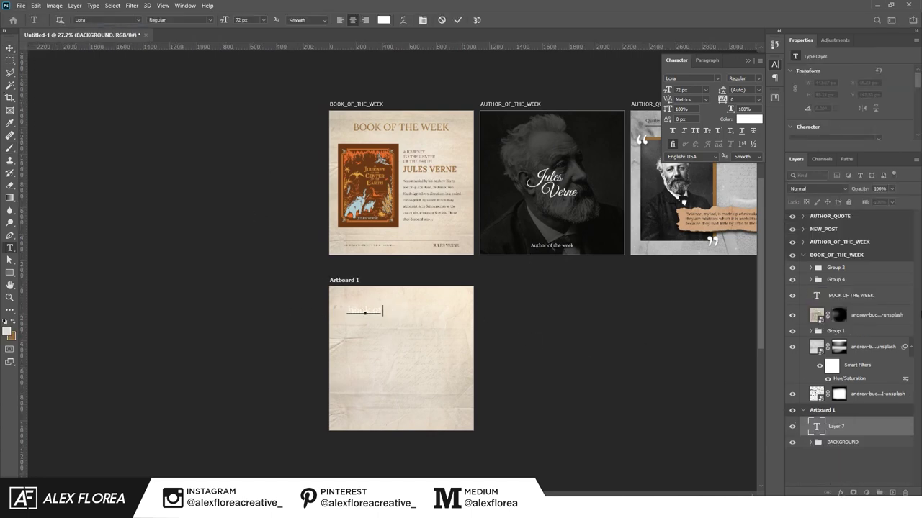
type("book of the week")
key("ctrl+Return")
key("v")
left_click(219, 20)
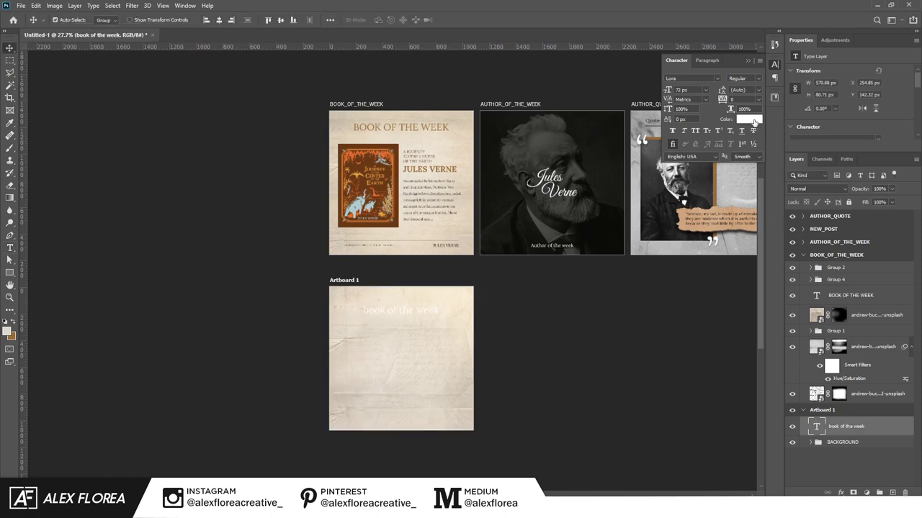
left_click(749, 119)
left_click(818, 329)
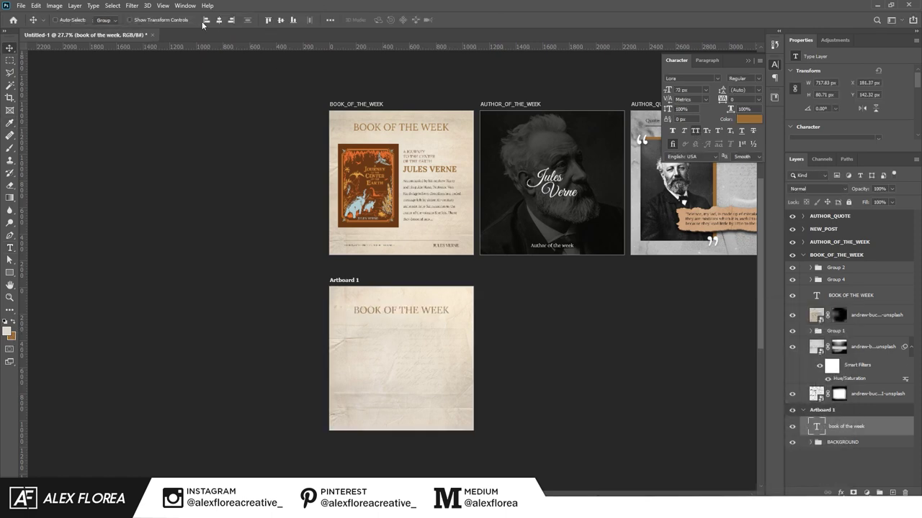
Rename the artboard BOOK_OF_THE_WEEK and drag the book cover image in from 1_ASSETS.
scroll(407, 331, "up", 3)
scroll(393, 379, "up", 2)
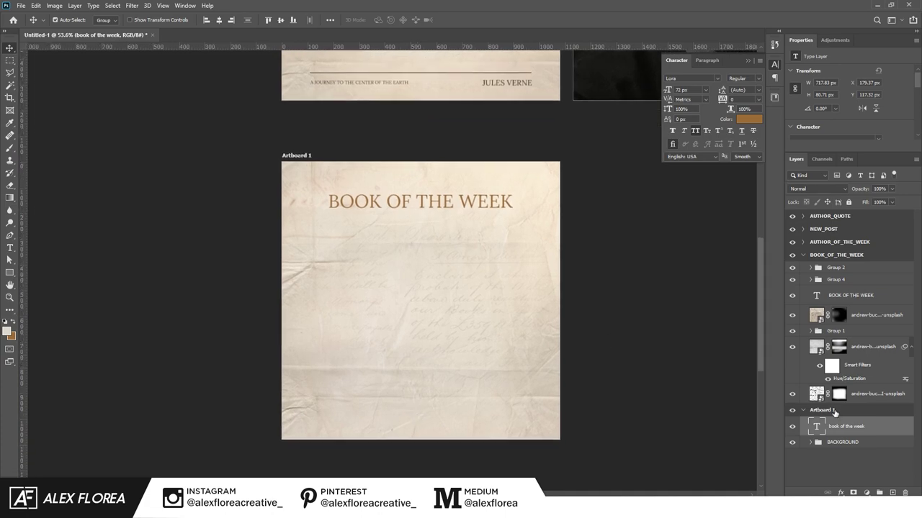
double_click(822, 410)
type("BOOK_OF_THE_WEEK")
key("Return")
key("alt+Tab")
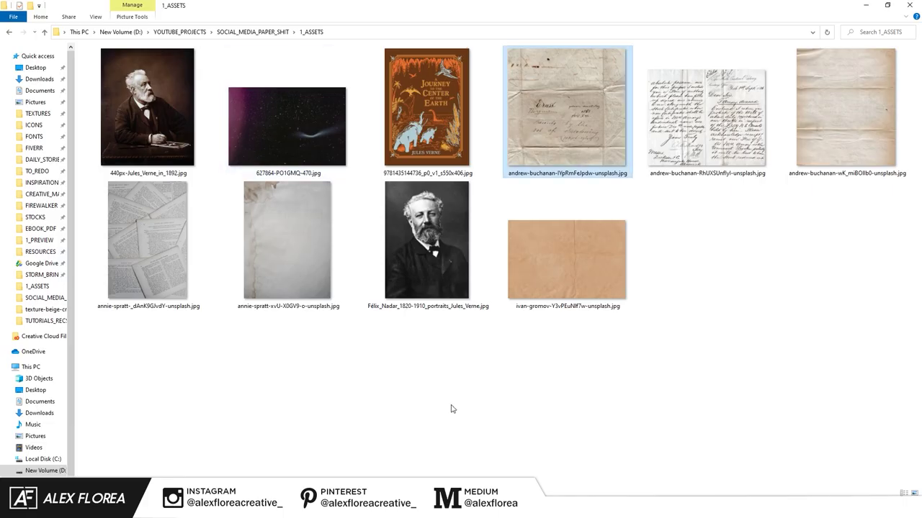
mouse_move(427, 108)
left_mouse_down()
mouse_move(439, 461)
mouse_move(422, 298)
mouse_move(357, 309)
left_mouse_up()
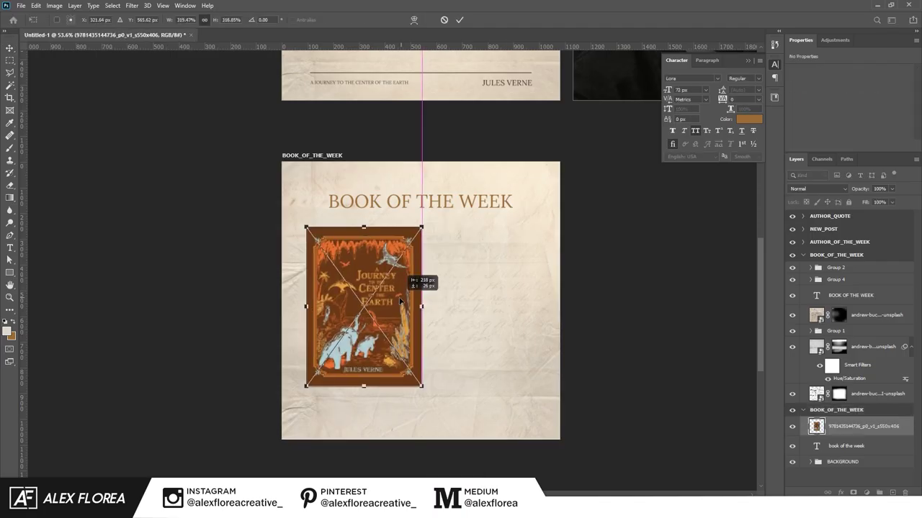
Scale the book cover down and position it on the left of the artboard.
left_click_drag(411, 391, 425, 386)
left_click(460, 20)
scroll(517, 334, "down", 2)
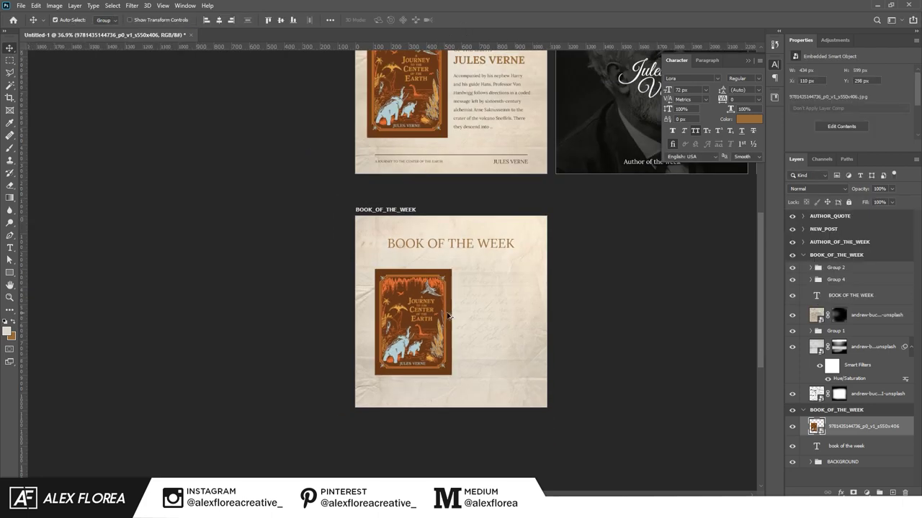
mouse_move(435, 328)
left_mouse_down()
mouse_move(441, 306)
mouse_move(442, 333)
left_mouse_up()
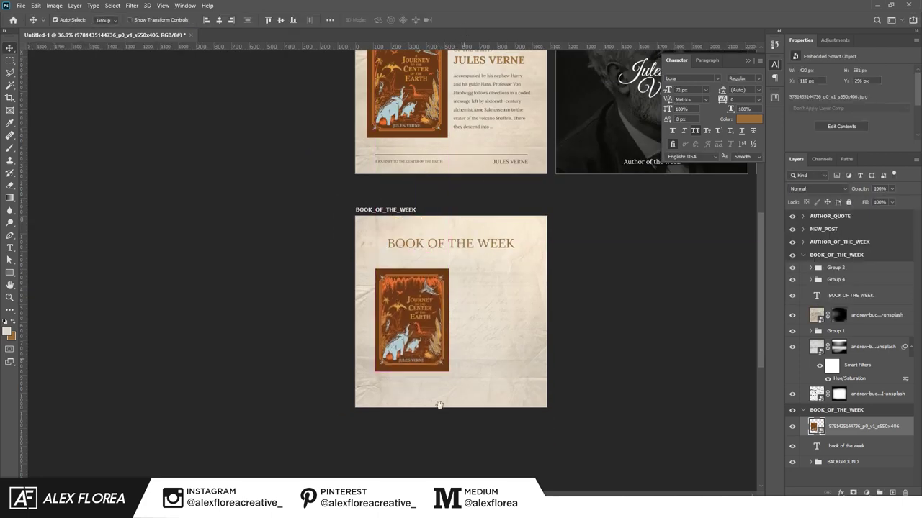
left_click_drag(457, 385, 400, 413)
Add the small book title text 'ARTH' beside the cover at 30 px.
left_click(405, 308)
type("A JOURNEY TO THE CENTER OF THE W")
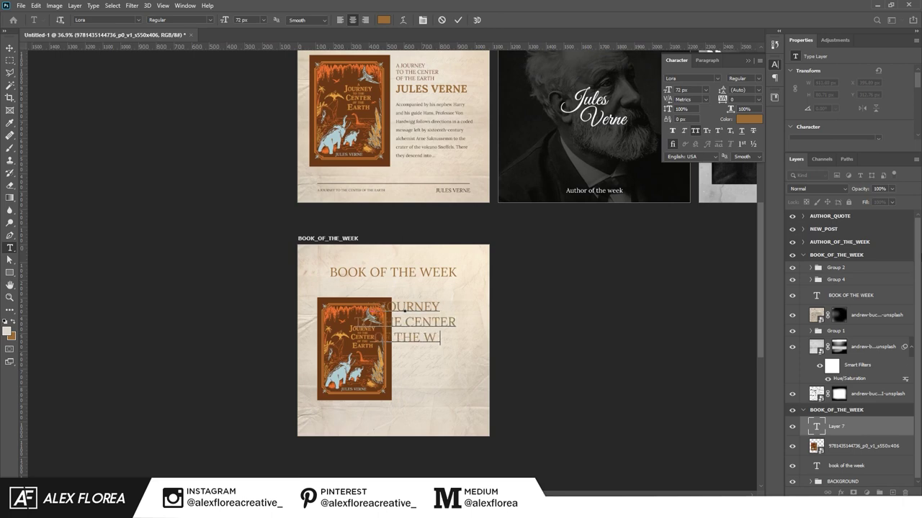
type("ARTH")
key("ctrl+Return")
key("v")
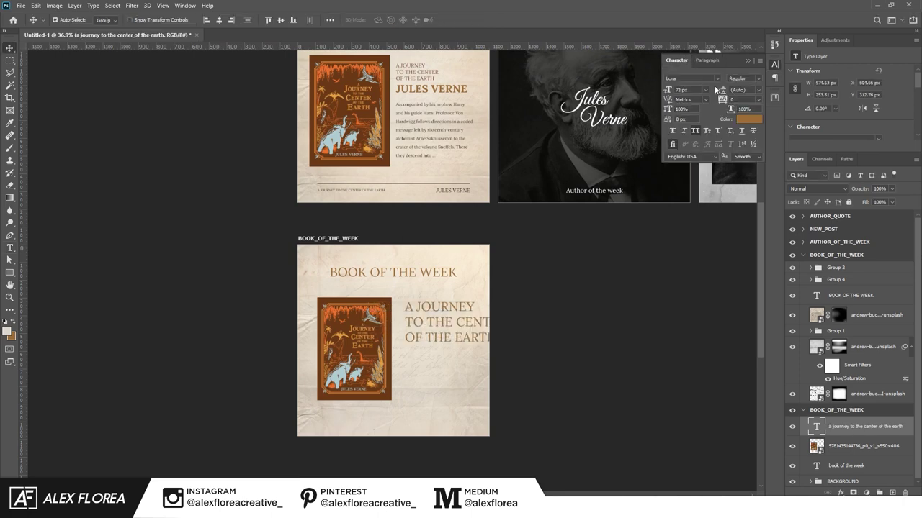
left_click(706, 89)
left_click(695, 183)
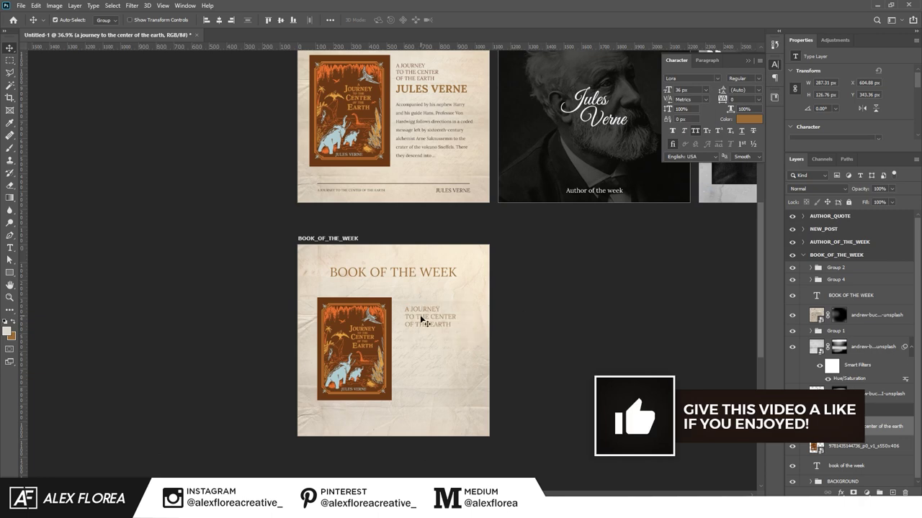
left_click(706, 90)
left_click(695, 174)
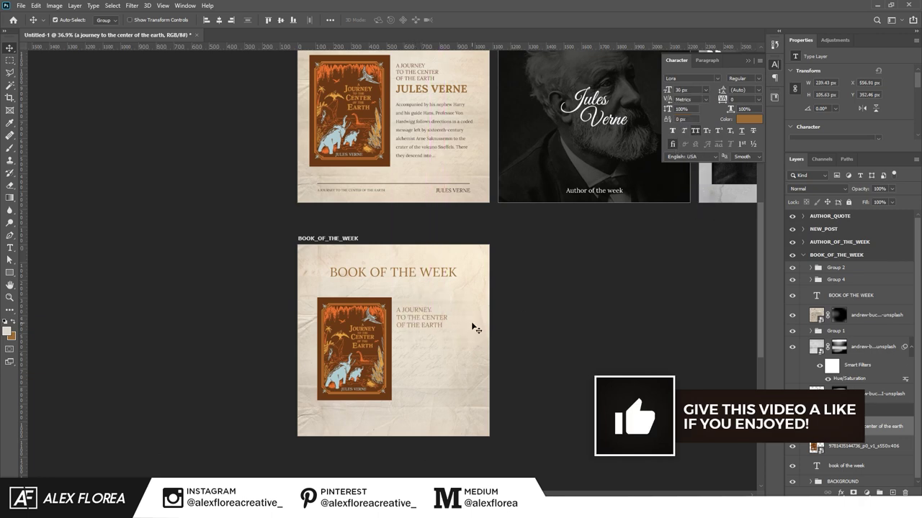
Add a 'jules verne' author heading below the title at 60 px.
key("t")
left_click(396, 336)
type("jules verne")
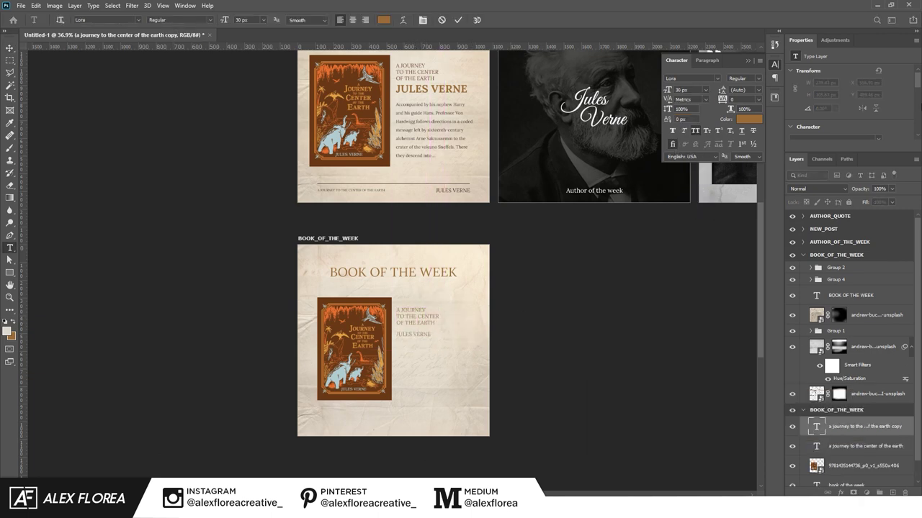
key("ctrl+Return")
left_click(705, 89)
left_click(695, 209)
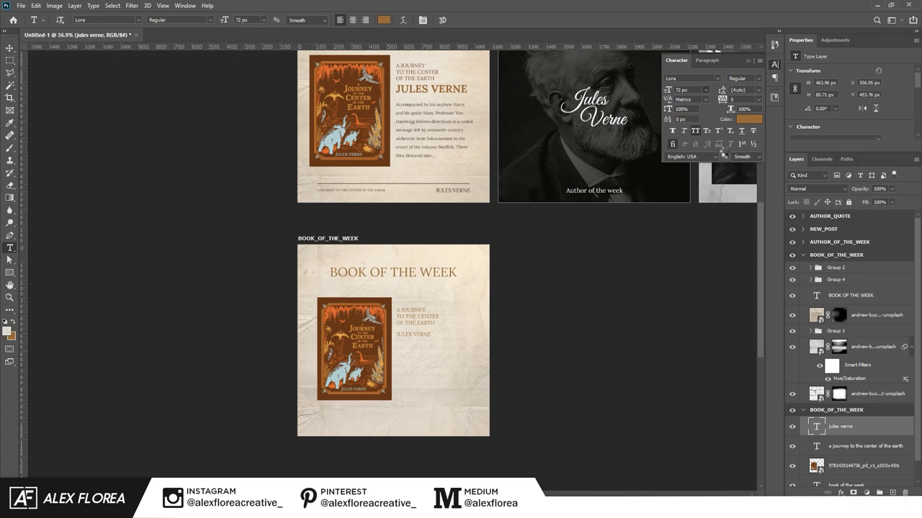
left_click(705, 89)
left_click(695, 200)
key("v")
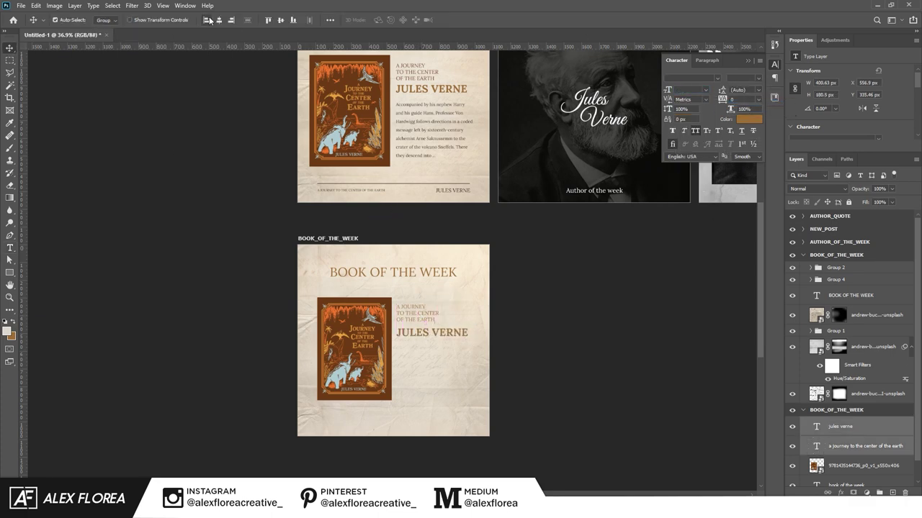
Copy the synopsis paragraph from the first post and left-align the three text blocks.
scroll(538, 391, "up", 3)
scroll(418, 280, "down", 3)
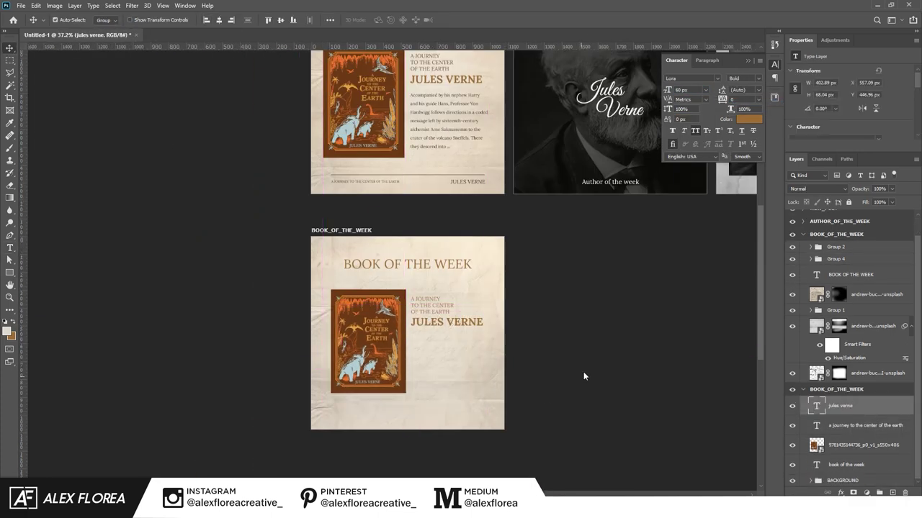
left_click(440, 114)
left_click_drag(441, 114, 440, 357)
scroll(459, 377, "up", 4)
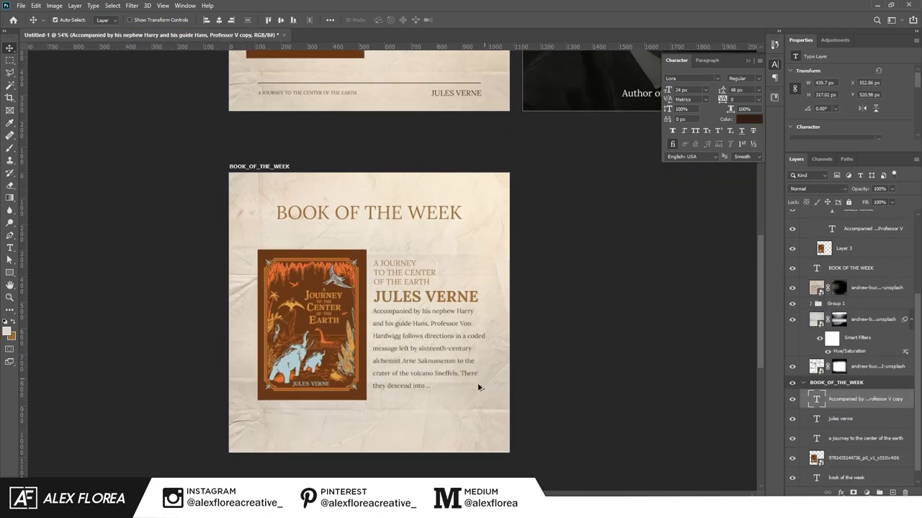
left_click(206, 19)
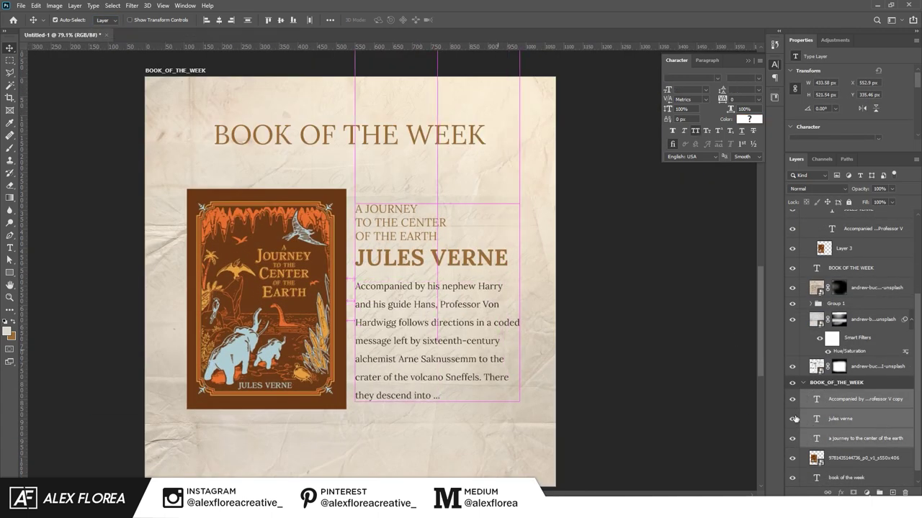
Group the three text blocks, then group them with the book cover.
key("ctrl+g")
scroll(507, 360, "down", 3)
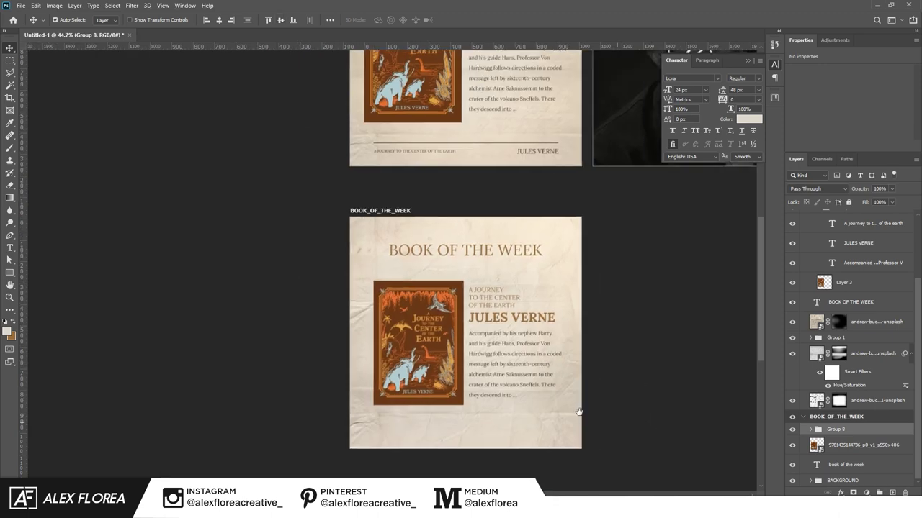
left_click(862, 447, "shift")
key("ctrl+g")
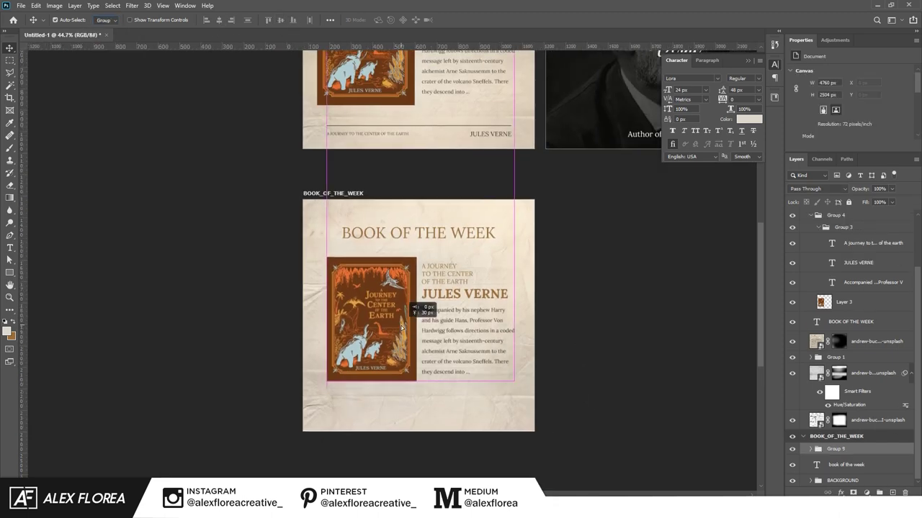
scroll(424, 428, "up", 3)
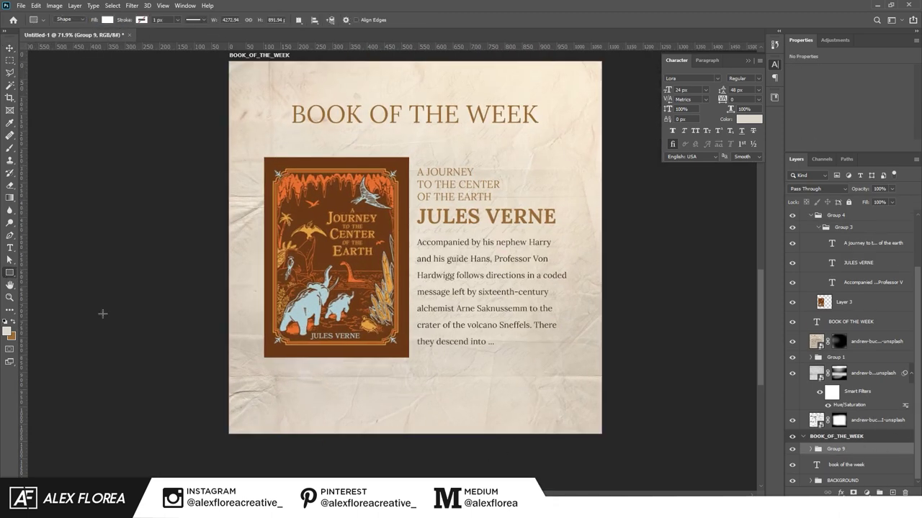
Draw a thin bar below the content and fill it dark brown.
left_click_drag(564, 396, 572, 395)
left_click(795, 101)
left_click(789, 152)
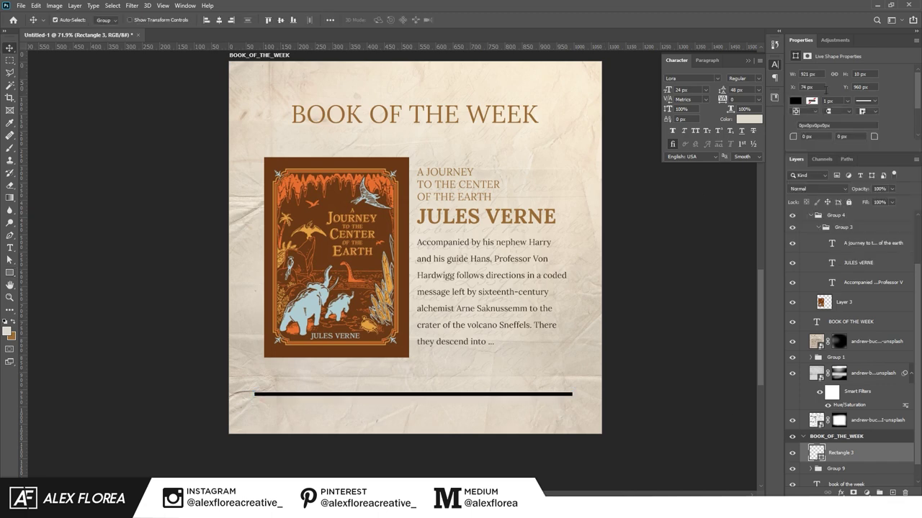
left_click(795, 101)
left_click(909, 120)
key("Return")
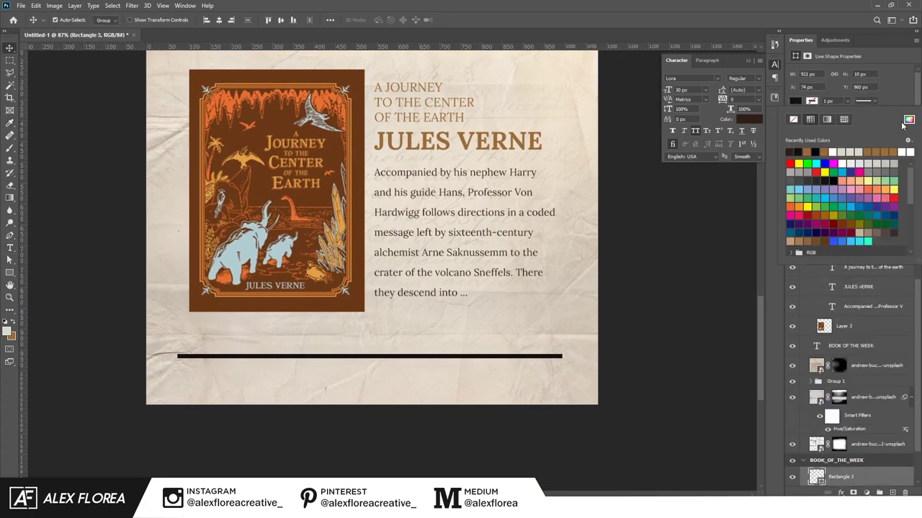
left_click(902, 126)
Adjust the divider's length with Free Transform (Ctrl+T).
key("Return")
scroll(391, 350, "up", 5)
key("ctrl+t")
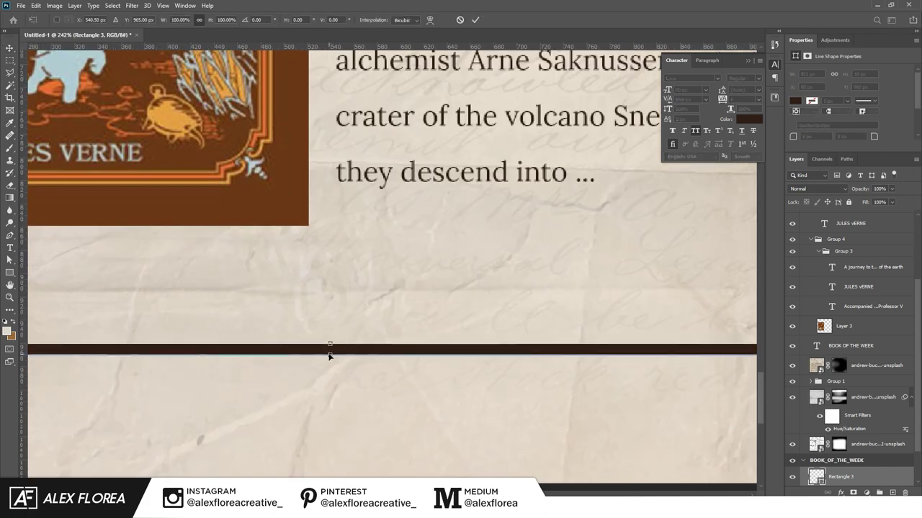
scroll(329, 356, "down", 5)
scroll(560, 391, "up", 5)
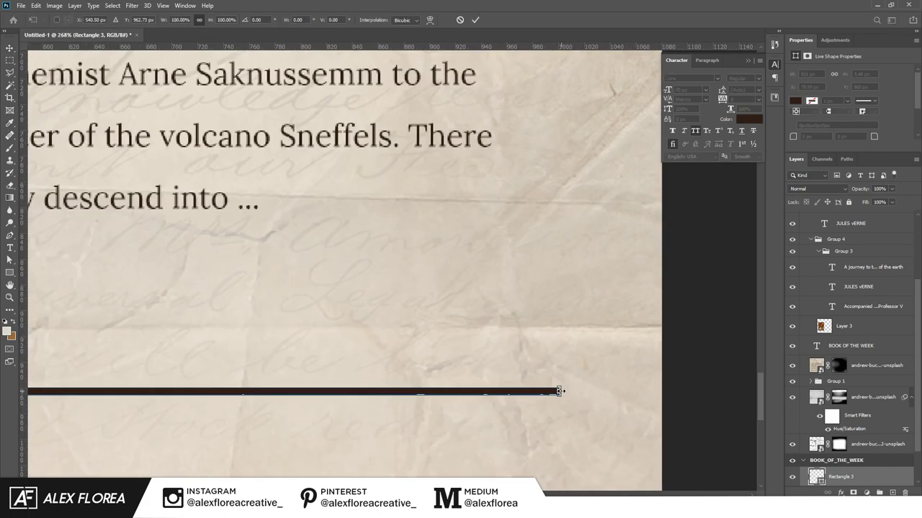
key("Return")
scroll(520, 391, "down", 3)
scroll(490, 353, "down", 2)
Undo the accidental group move, set auto-select to Layer, and edit the copied title under the line.
scroll(477, 445, "down", 2)
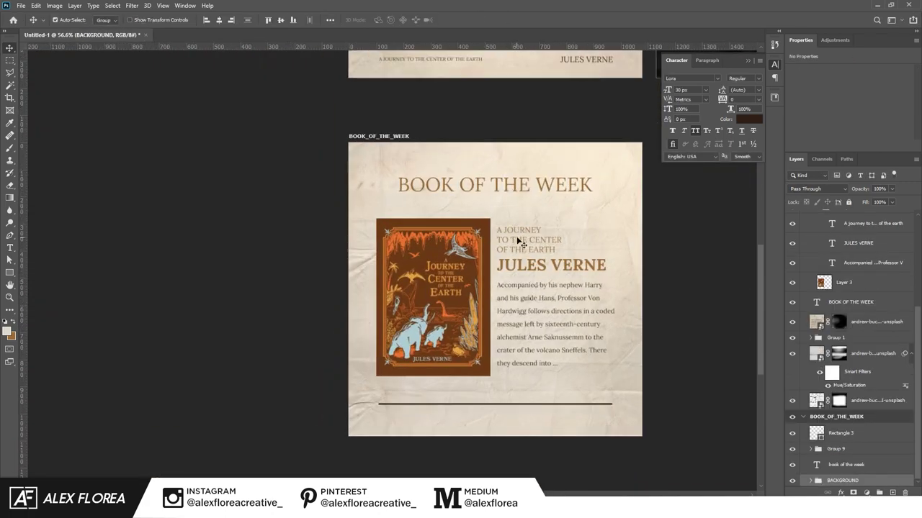
mouse_move(525, 240)
left_mouse_down()
mouse_move(528, 265)
mouse_move(430, 433)
left_mouse_up()
key("ctrl+z")
left_click(106, 20)
left_click(107, 34)
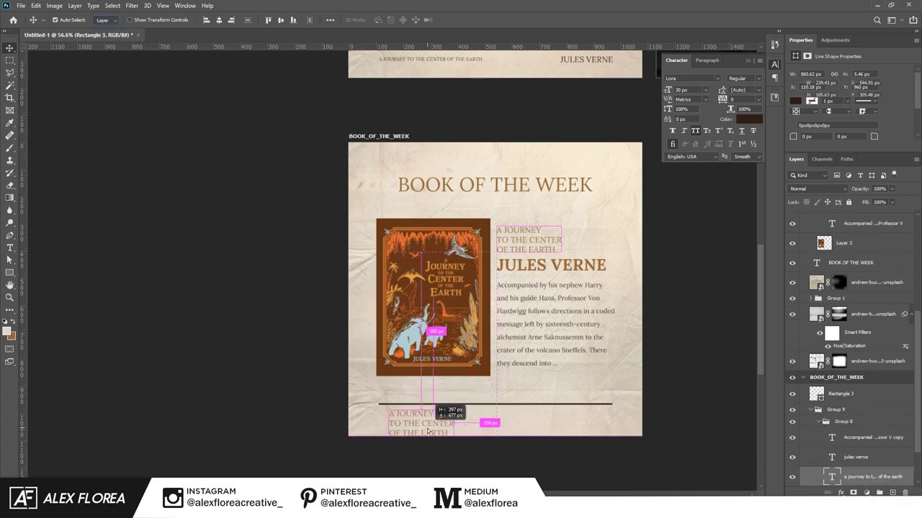
double_click(430, 433)
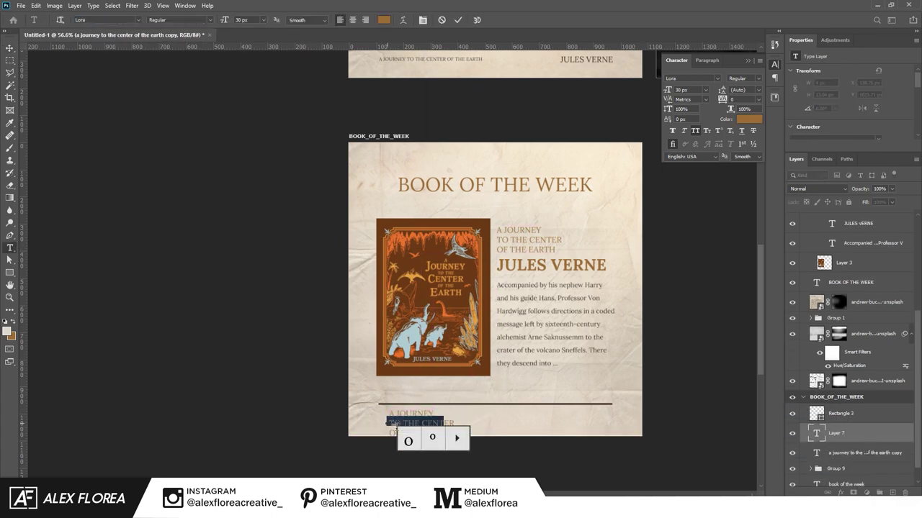
scroll(405, 453, "up", 3)
left_click(443, 22)
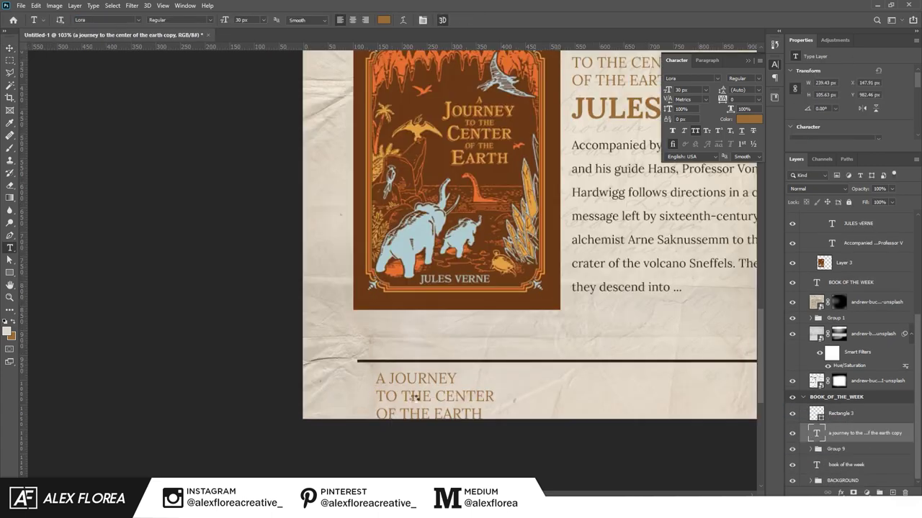
key("v")
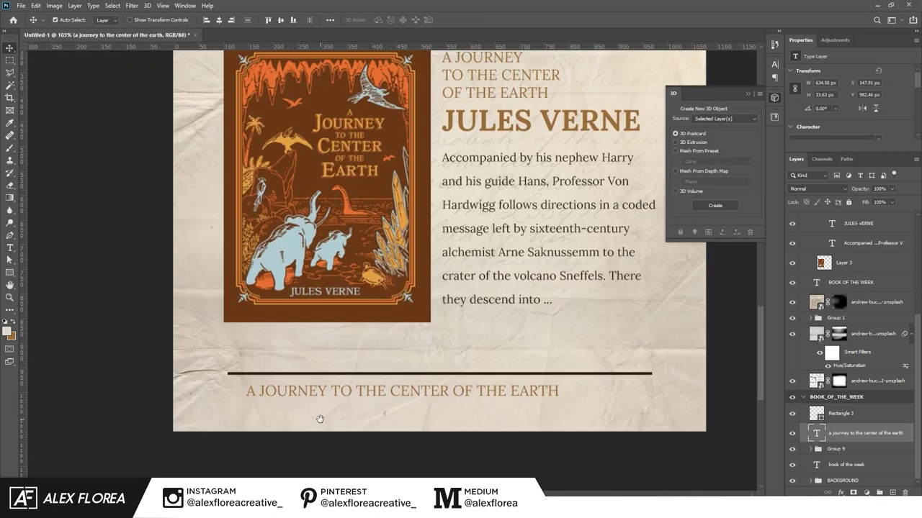
Set the bottom title to 18 px and line it and JULES VERNE up with the divider.
left_click(705, 90)
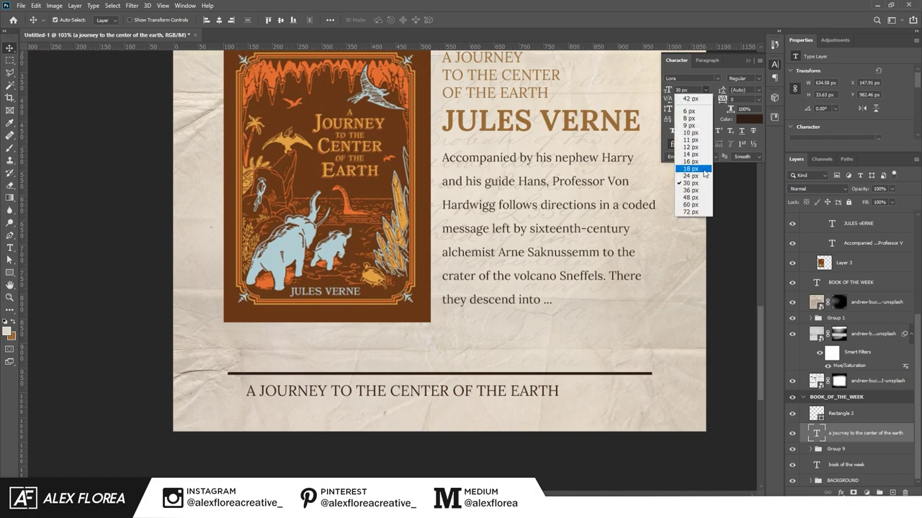
left_click(689, 150)
left_click_drag(366, 394, 347, 389)
key("ctrl+0")
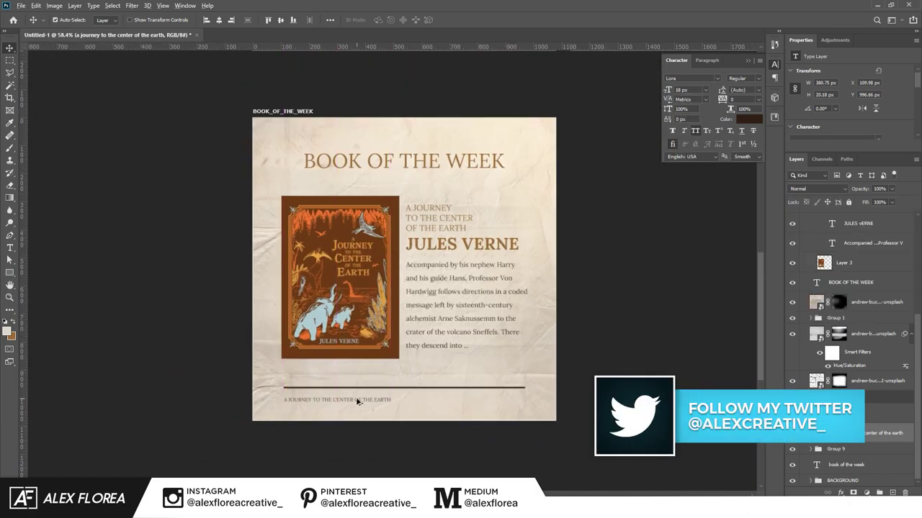
type("JULES VERNE")
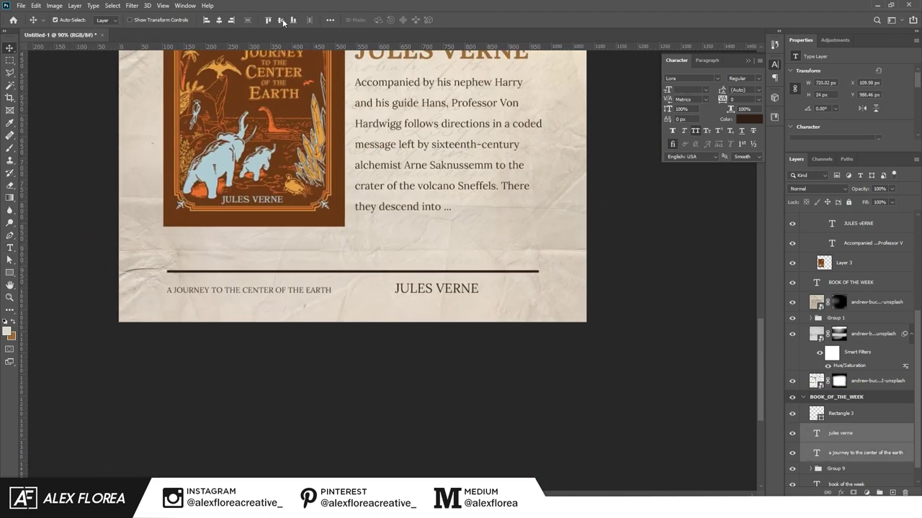
left_click_drag(444, 296, 508, 296)
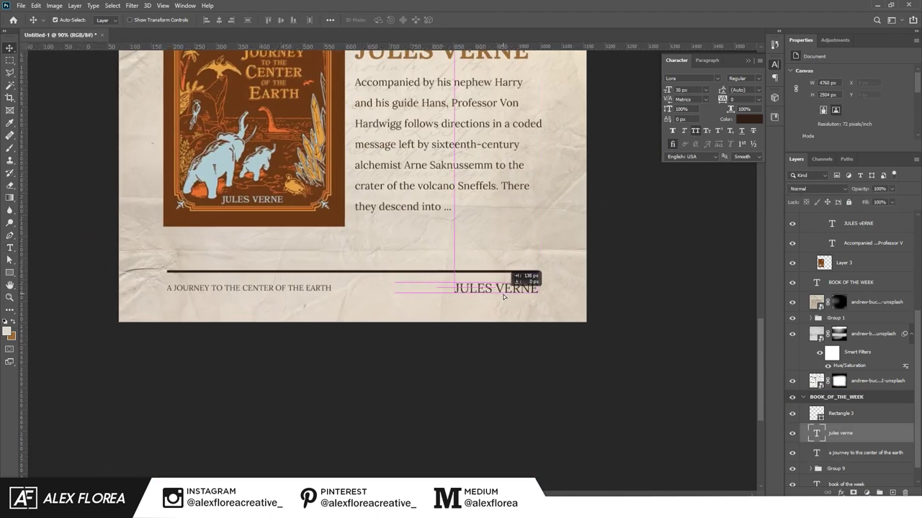
Group the divider with the footer texts, then group that with the title.
left_click(339, 288, "shift")
scroll(466, 459, "down", 3)
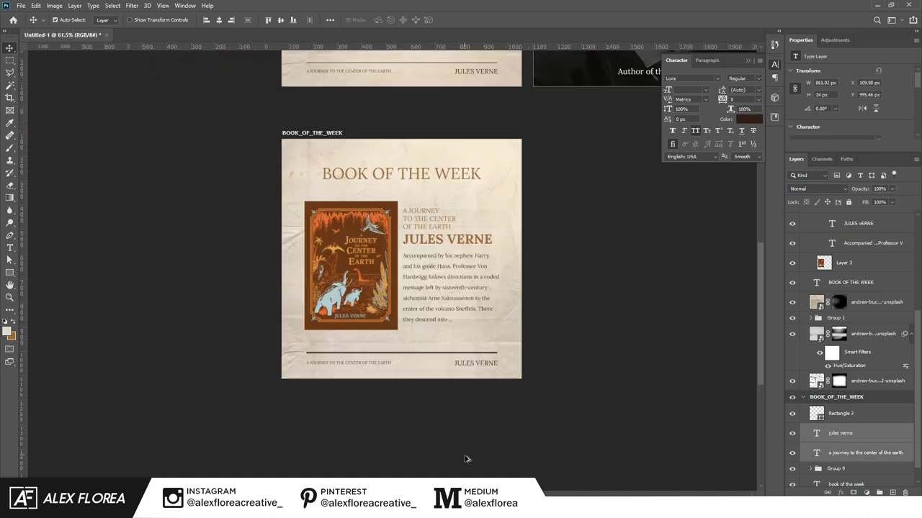
left_click(852, 416, "shift")
key("ctrl+g")
scroll(528, 270, "down", 2)
key("ctrl+g")
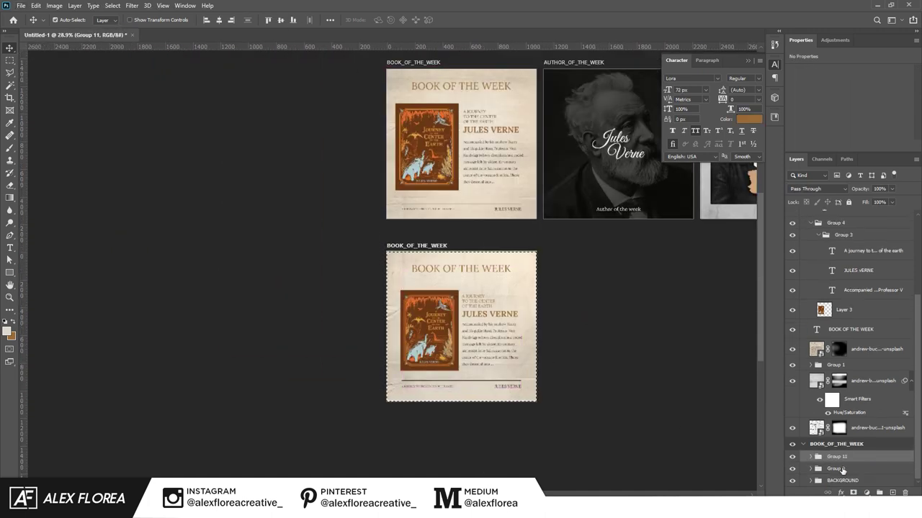
left_click(810, 468)
left_click(558, 437)
Switch to the Artboard tool to prepare a new artboard.
scroll(557, 432, "up", 5)
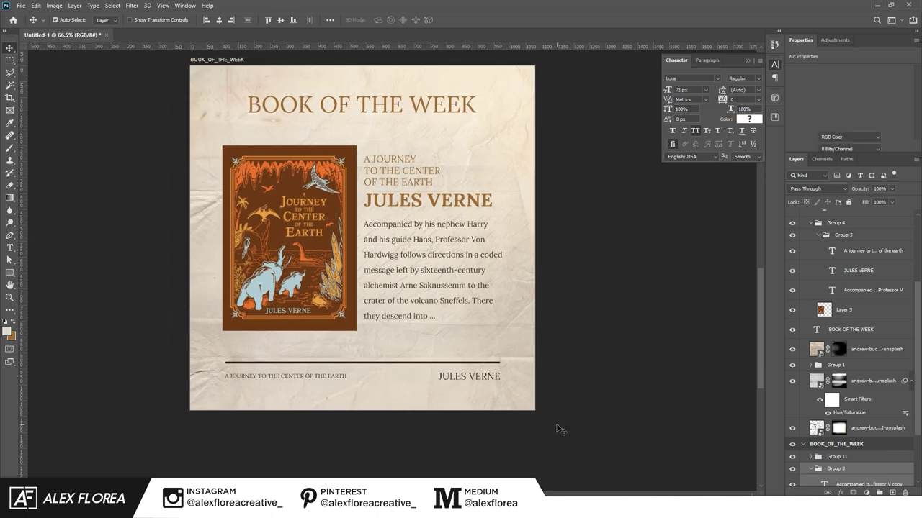
scroll(560, 429, "down", 3)
scroll(398, 310, "up", 1)
key("shift+v")
Add a new blank artboard beside the book post and clear its name.
left_click(407, 323)
double_click(824, 444)
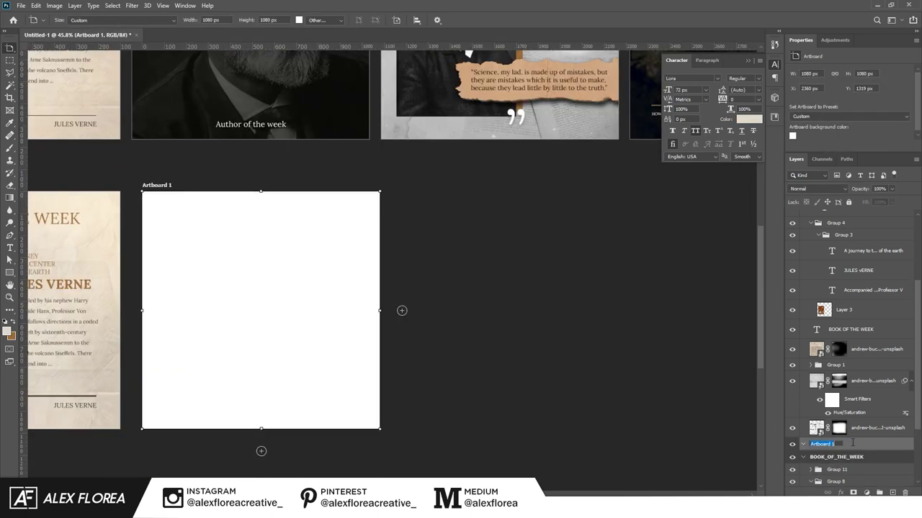
key("BackSpace")
scroll(388, 288, "left", 3)
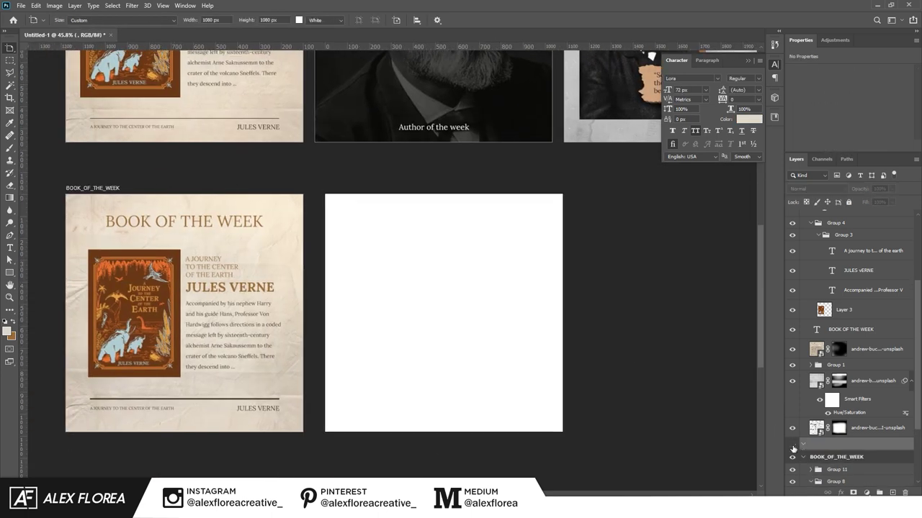
key("a")
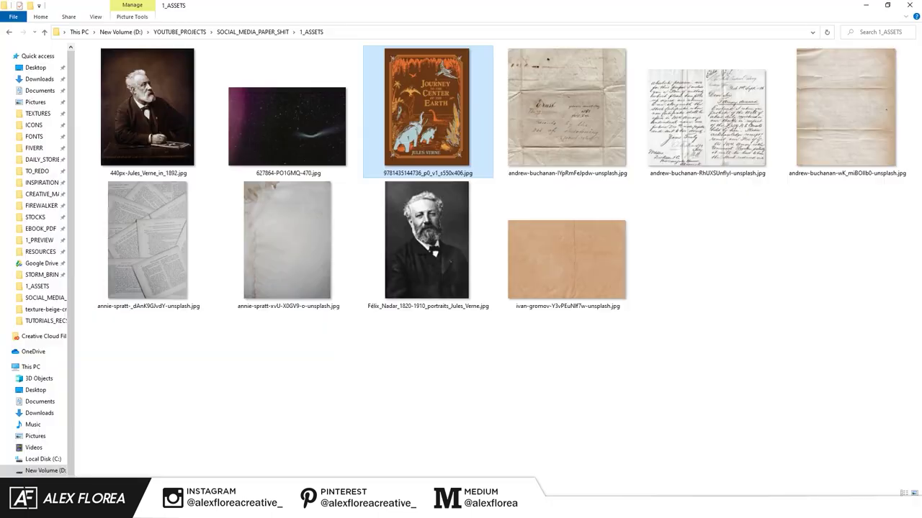
key("v")
Drop the Jules Verne photo onto the artboard, scale it up and position it.
left_click_drag(482, 358, 483, 360)
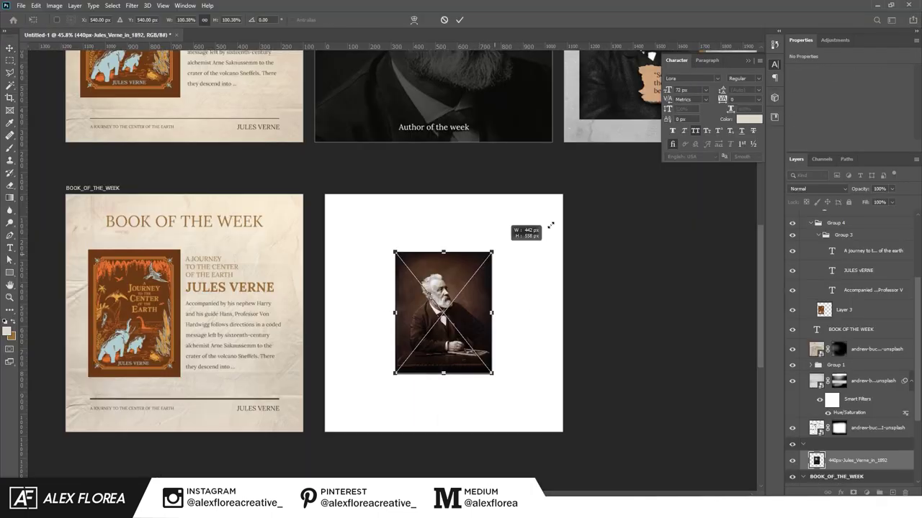
left_click_drag(486, 247, 642, 120)
left_click(460, 20)
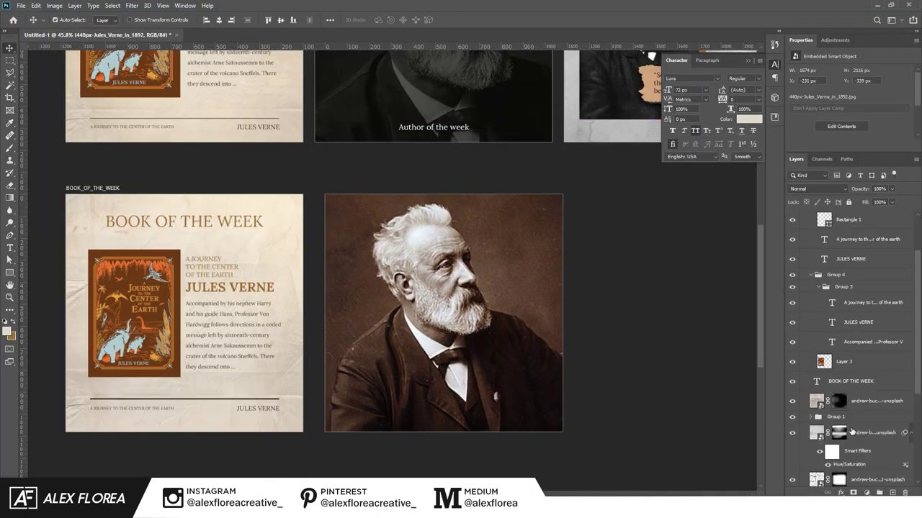
left_click(803, 255)
left_click(803, 254)
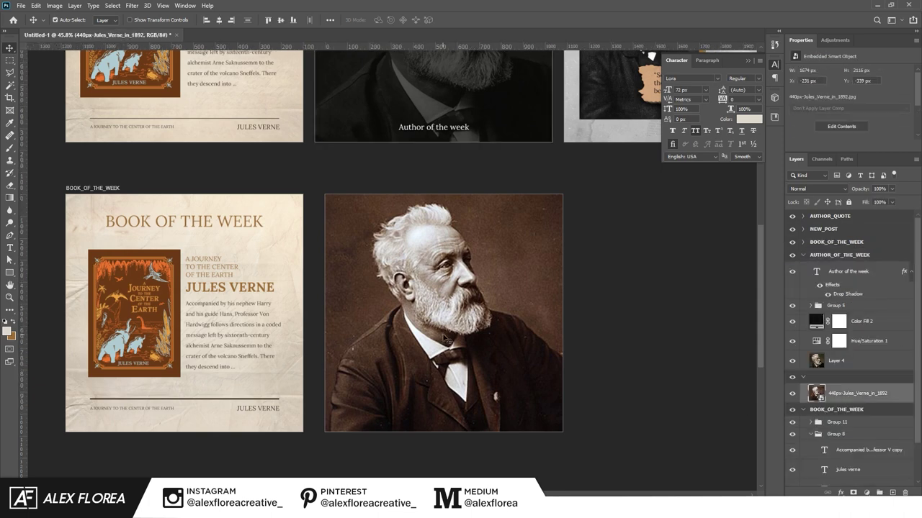
left_click_drag(468, 284, 478, 296)
Desaturate the portrait with Hue/Saturation and overlay a black fill at 70% opacity.
left_click(866, 493)
left_click(872, 403)
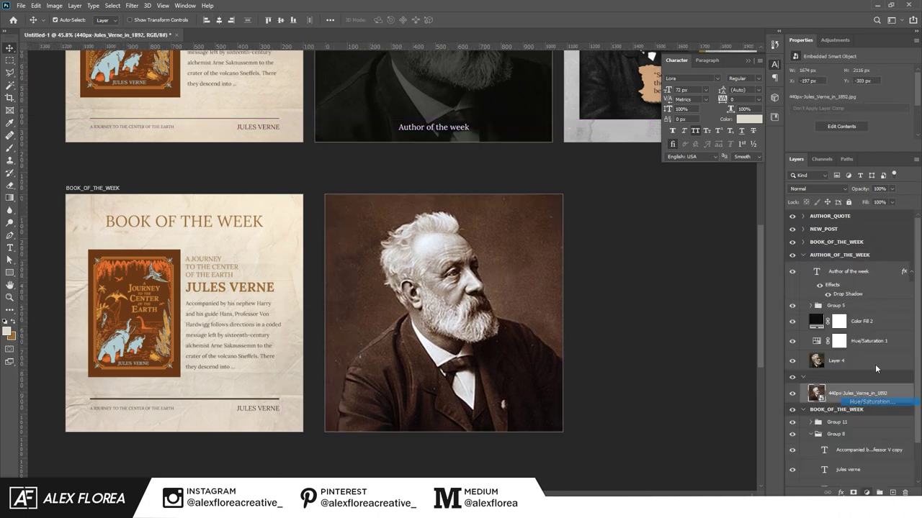
left_click(866, 493)
left_click(875, 288)
left_click(611, 449)
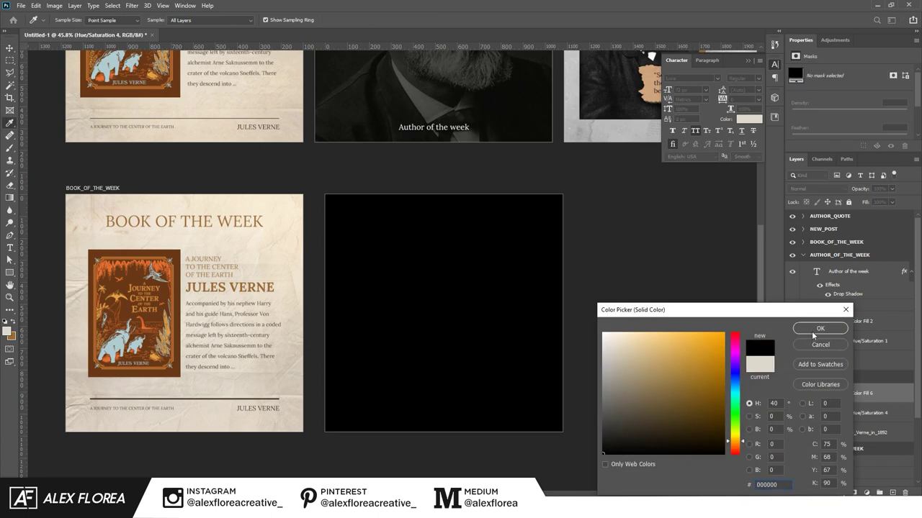
left_click(817, 327)
key("7")
scroll(576, 387, "down", 1)
left_click_drag(552, 428, 619, 256)
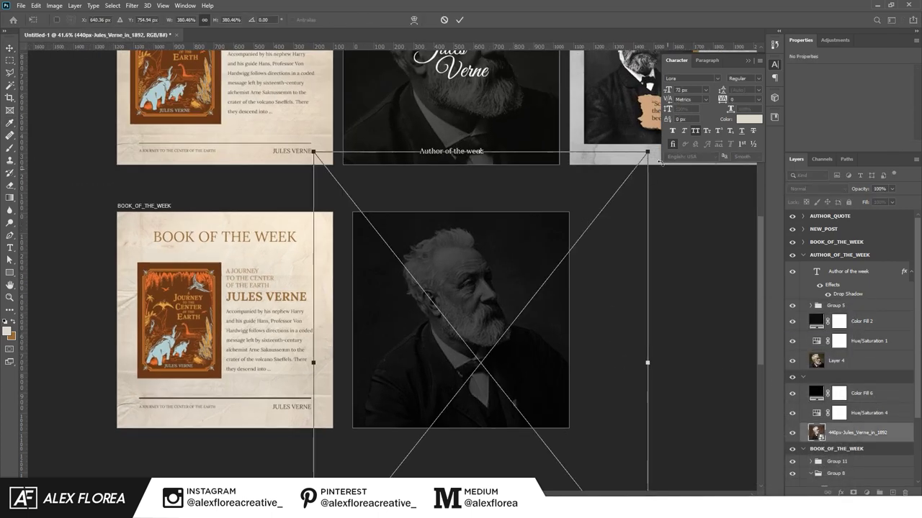
Place a new JULES text layer on the portrait.
left_click(864, 393)
key("t")
left_click(440, 288)
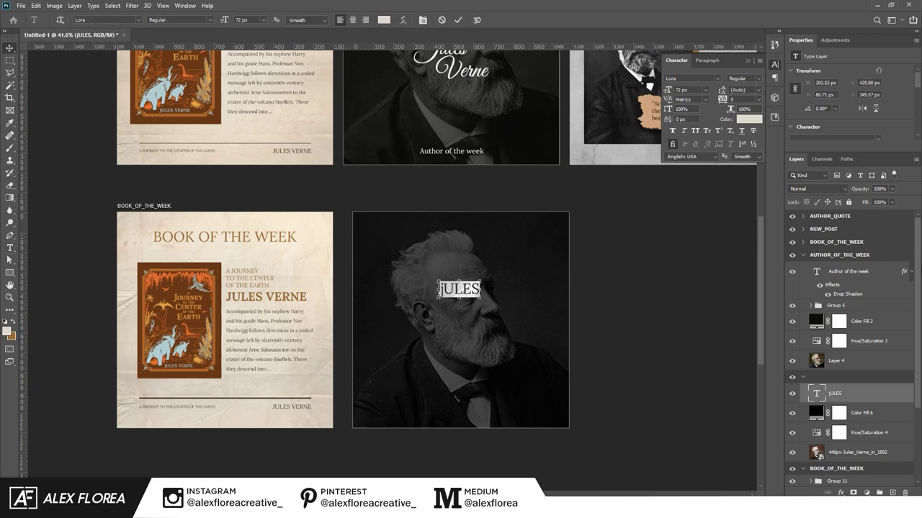
Duplicate Jules as Verne, set both in white Great Vibes, centre and group them.
left_click_drag(460, 301, 461, 303)
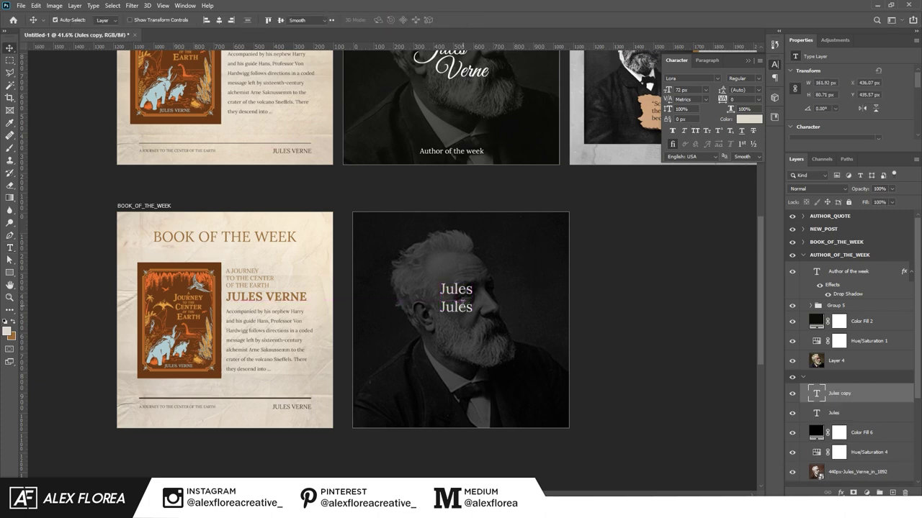
left_click(835, 413, "shift")
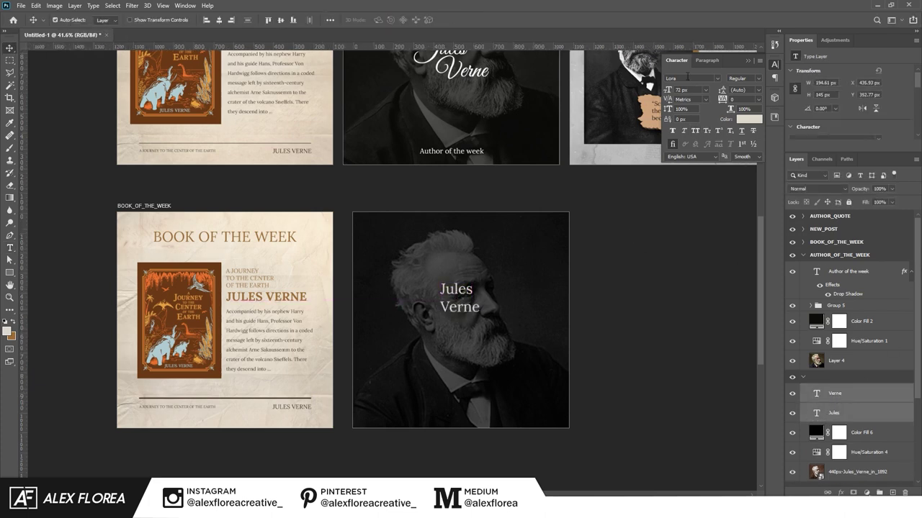
left_click(717, 78)
left_click(706, 98)
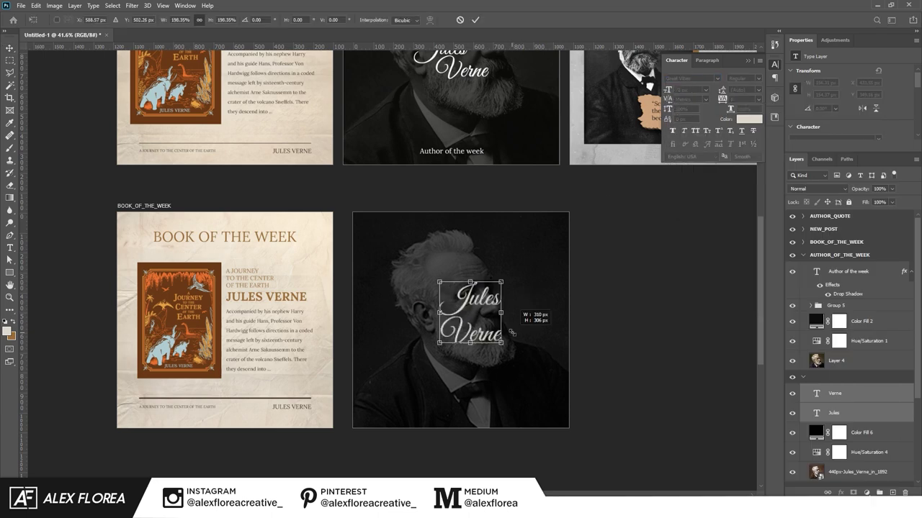
left_click(749, 119)
left_click(821, 328)
key("v")
left_click_drag(461, 317, 494, 328)
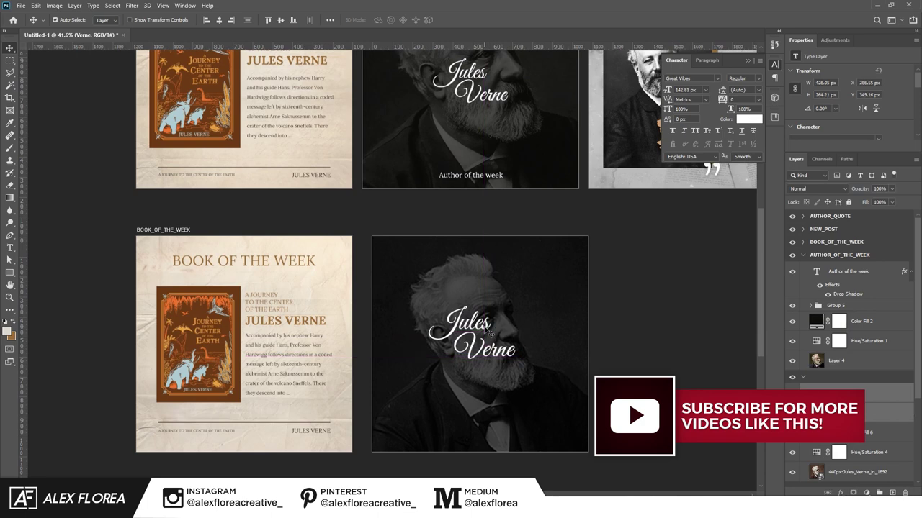
key("ctrl+g")
Copy the footer text onto the portrait as a white 'Author of the week' caption.
left_click(189, 430)
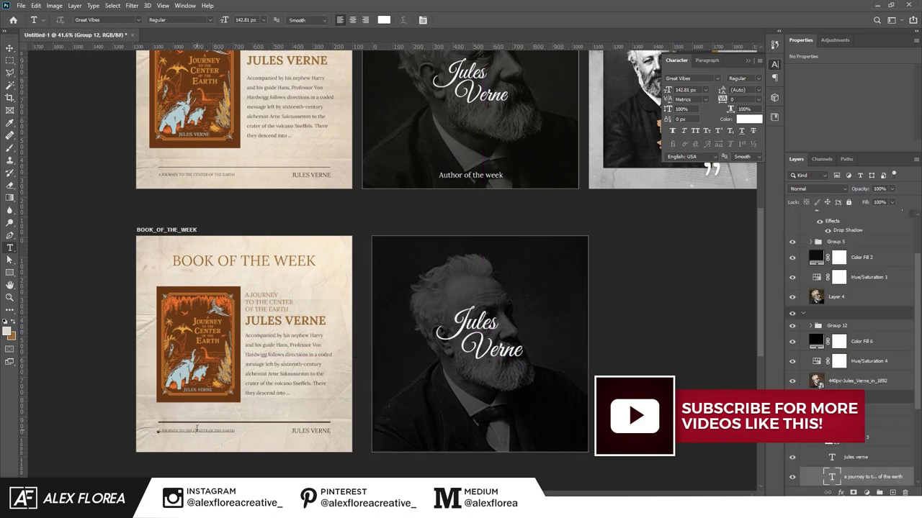
key("t")
left_click_drag(186, 434, 471, 432, "alt")
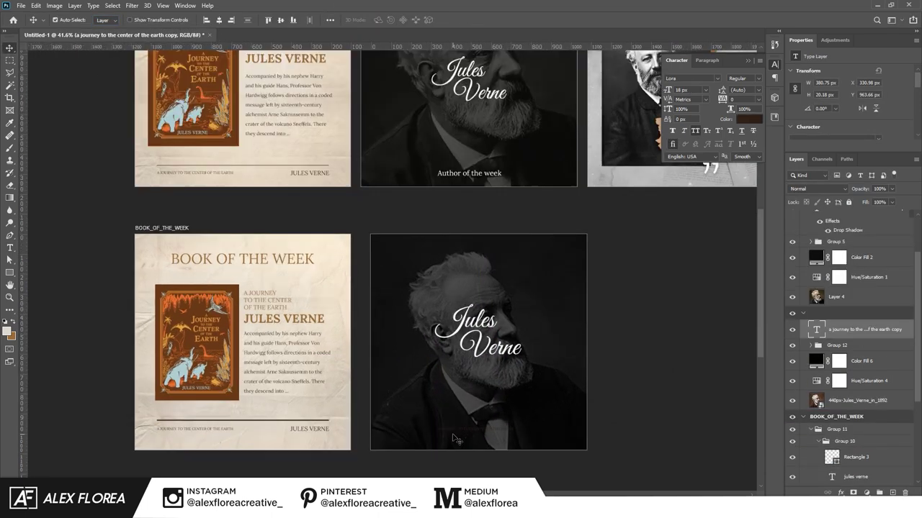
left_click(748, 119)
type("ffffff")
key("Return")
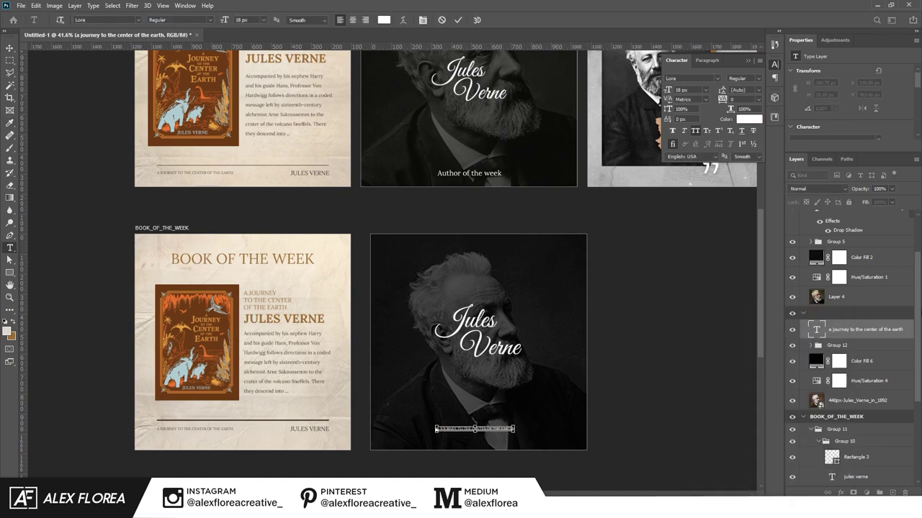
type("AUTHOR OF THE WE")
key("ctrl+Return")
key("v")
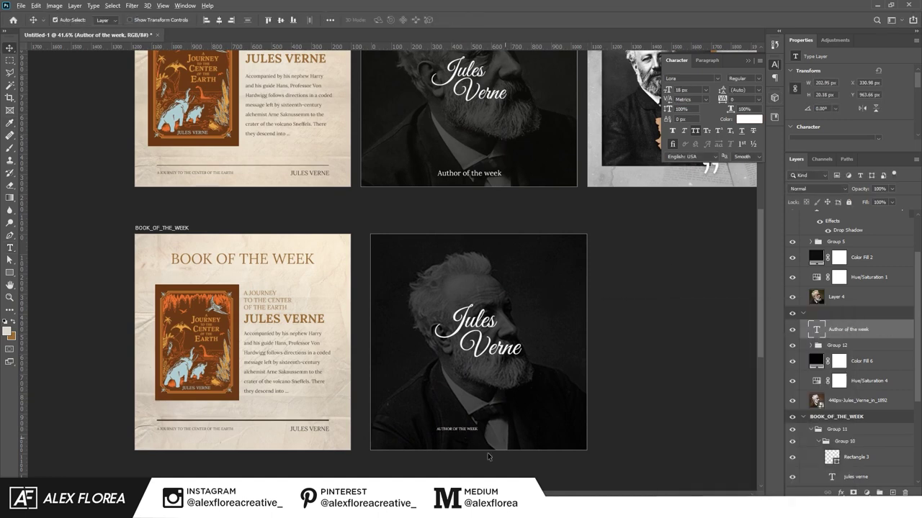
Turn off all caps on the caption and set it to 36 px.
scroll(489, 447, "up", 3)
left_click(695, 130)
left_click(705, 89)
left_click(688, 180)
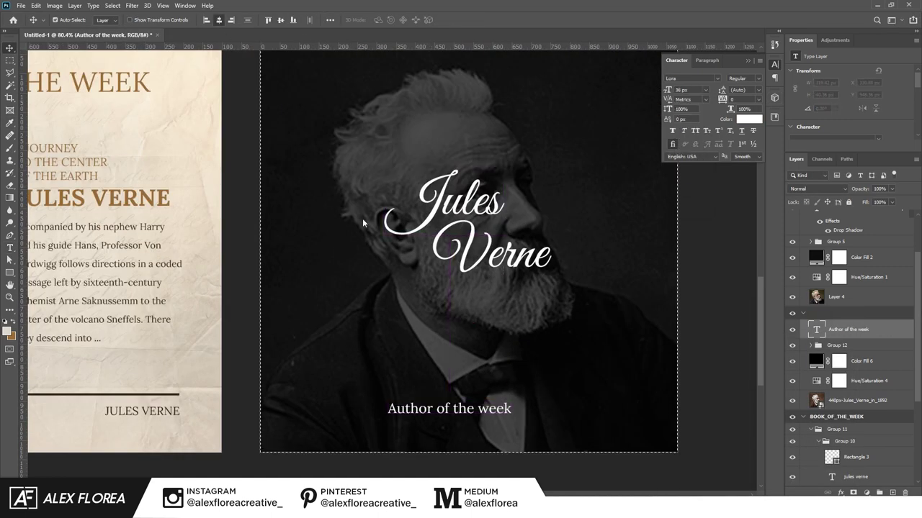
scroll(614, 386, "down", 5)
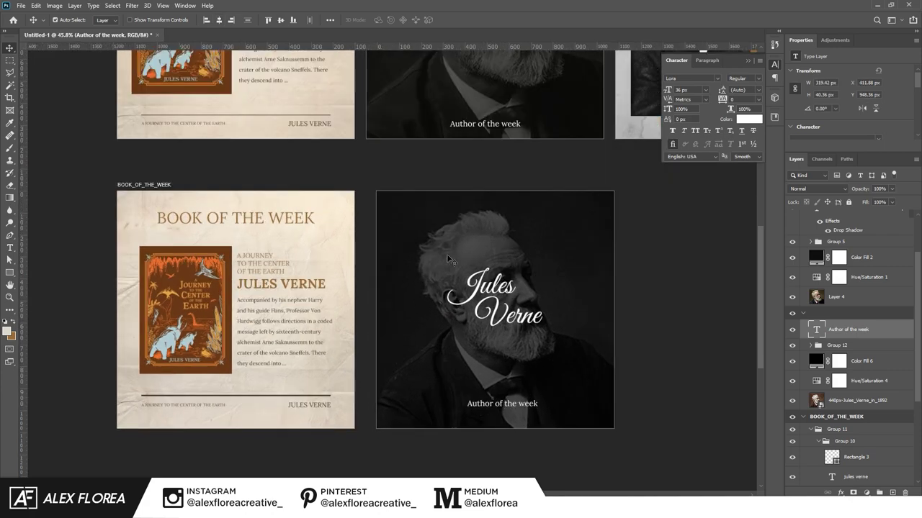
scroll(592, 446, "down", 3)
Enlarge the portrait photo so it covers more of the author card.
scroll(601, 449, "up", 2)
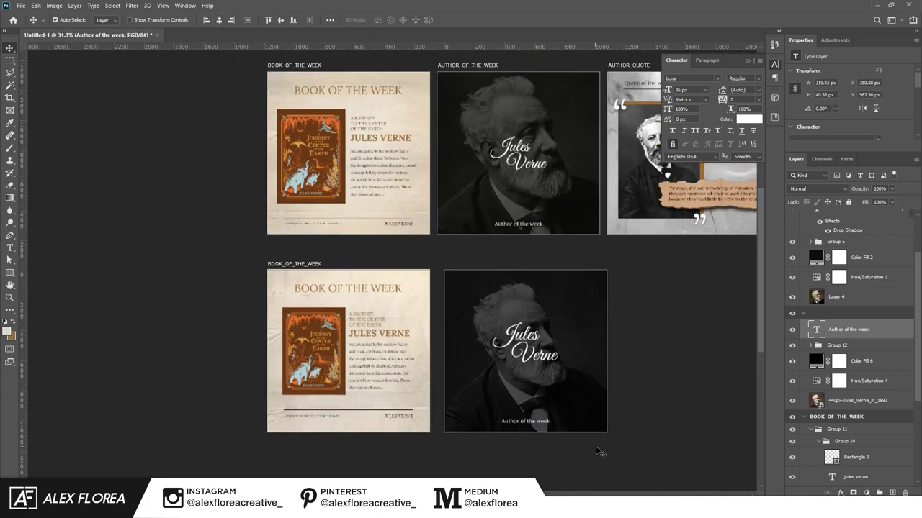
scroll(528, 416, "up", 3)
scroll(525, 411, "down", 3)
left_click(856, 400)
key("ctrl+t")
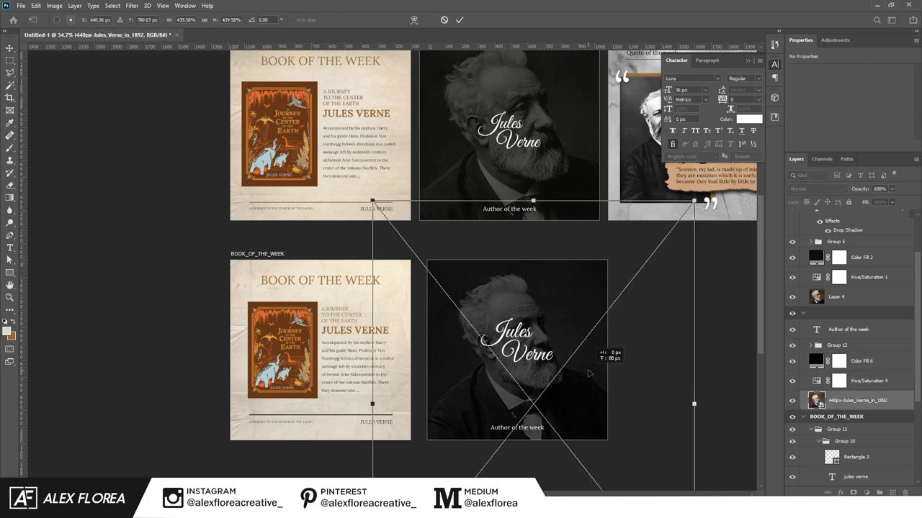
scroll(638, 405, "down", 2)
left_click_drag(594, 418, 627, 455)
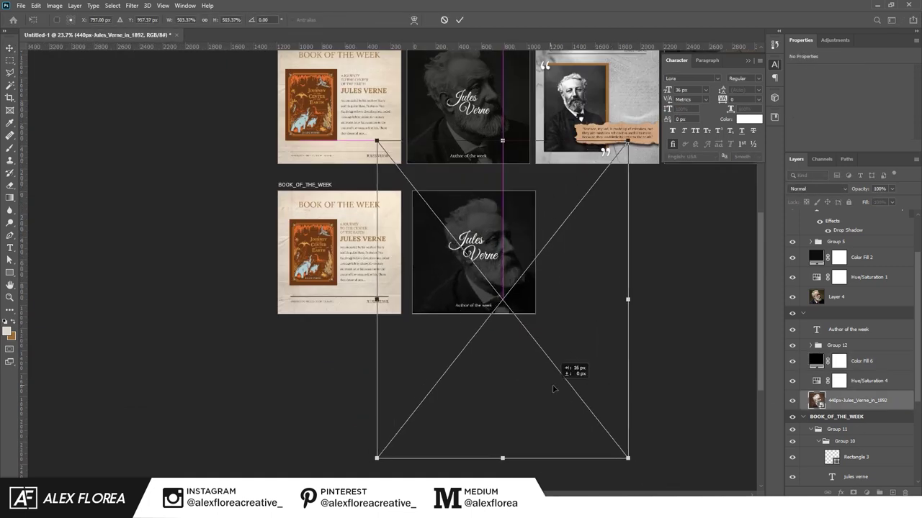
scroll(473, 302, "up", 3)
key("Return")
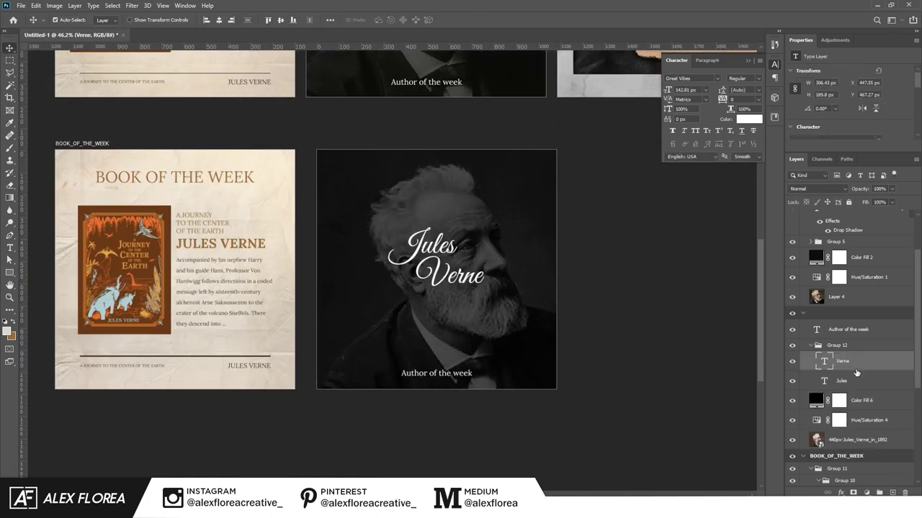
Centre the Jules Verne title group on the card.
left_click(444, 259)
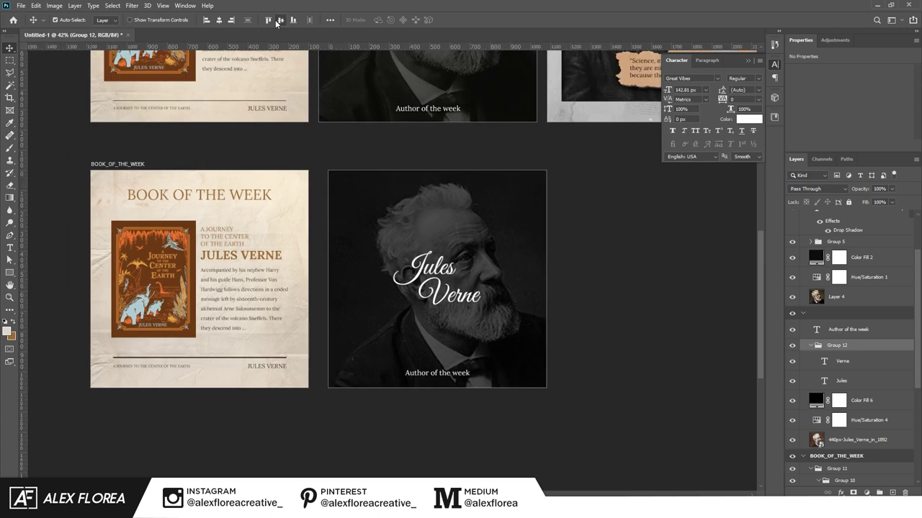
left_click(276, 23)
scroll(324, 36, "down", 1)
scroll(373, 52, "up", 2)
scroll(401, 391, "up", 2)
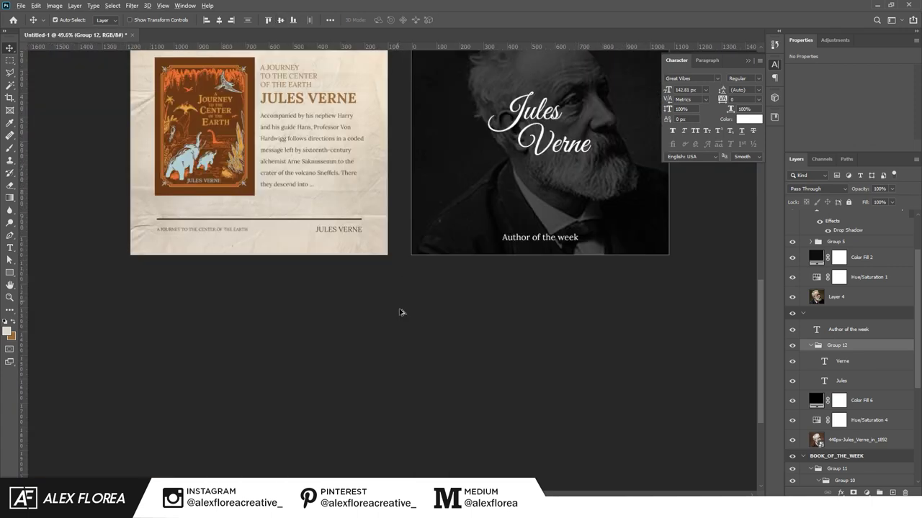
scroll(401, 391, "down", 2)
scroll(512, 287, "up", 2)
Ungroup Group 11, leaving Group 8 and the book cover image in BOOK_OF_THE_WEEK.
left_click(495, 270)
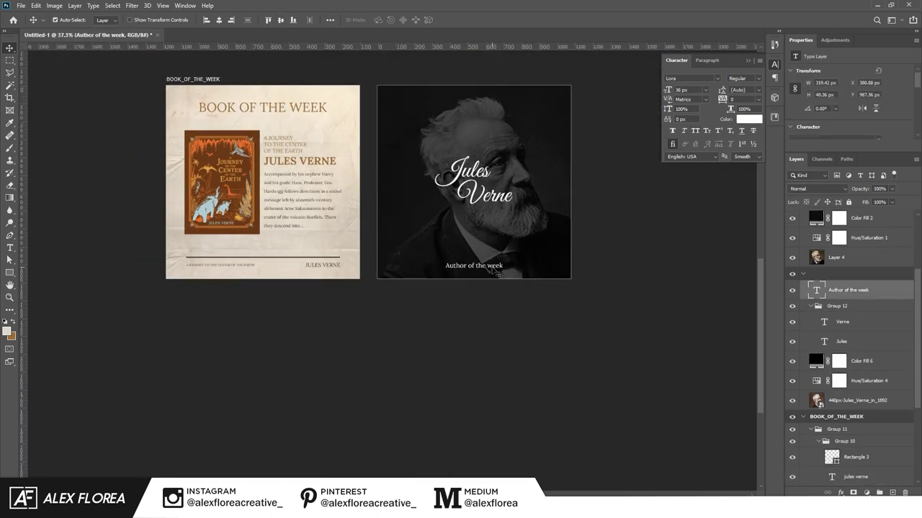
scroll(846, 387, "down", 3)
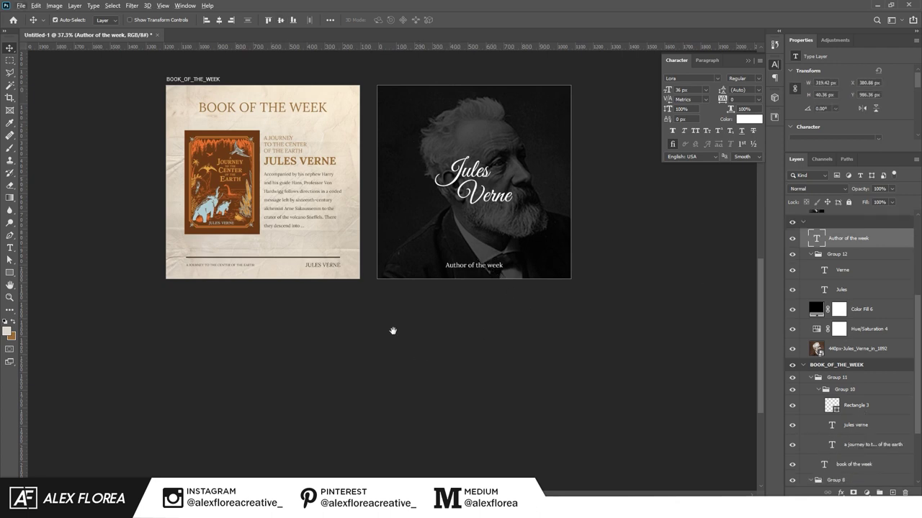
left_click(844, 480)
scroll(846, 399, "down", 3)
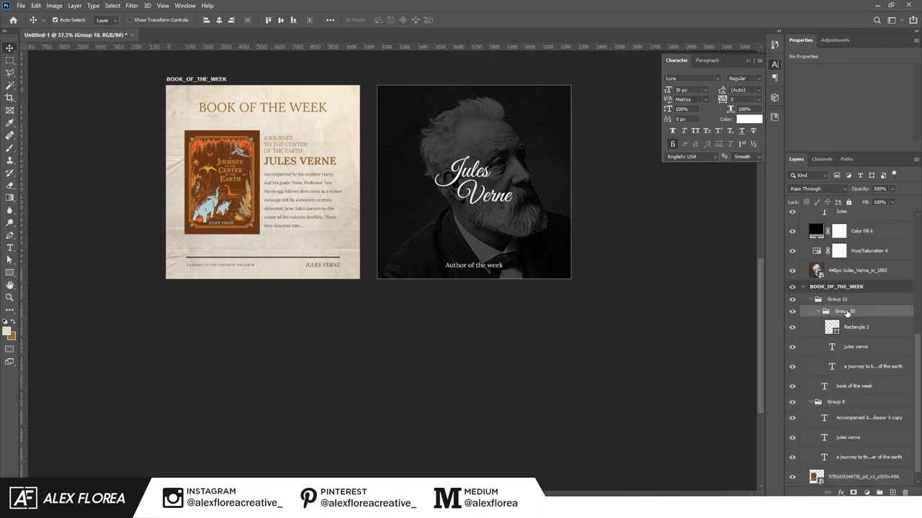
key("ctrl+z")
left_click(835, 390)
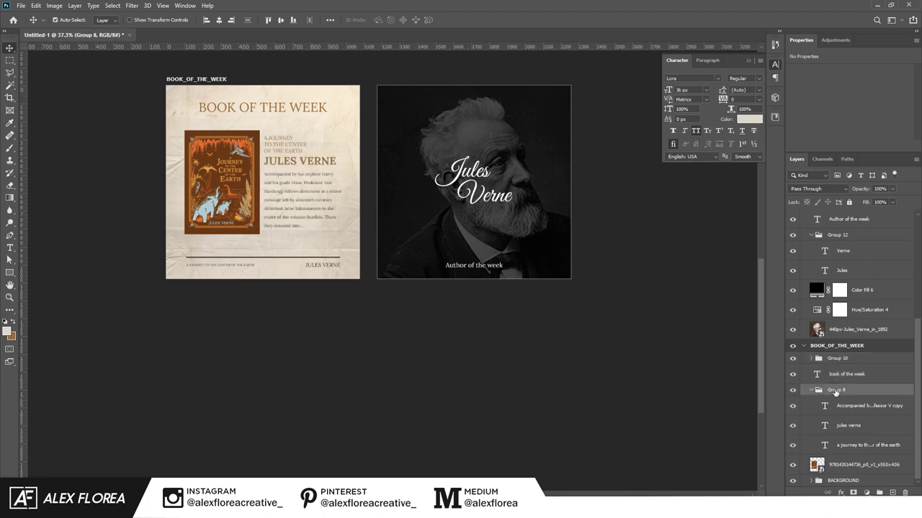
left_click(849, 467, "ctrl")
key("ctrl+minus")
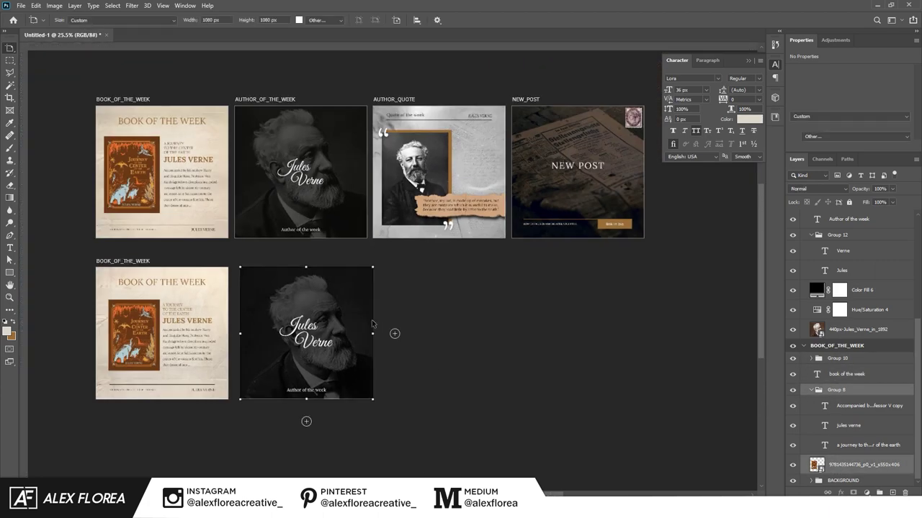
Add a new artboard beside the author card and name it AUTHOR_QUOTE.
left_click(393, 332)
left_click_drag(265, 276, 401, 281)
double_click(822, 216)
type("AUTHOR_QUOTE")
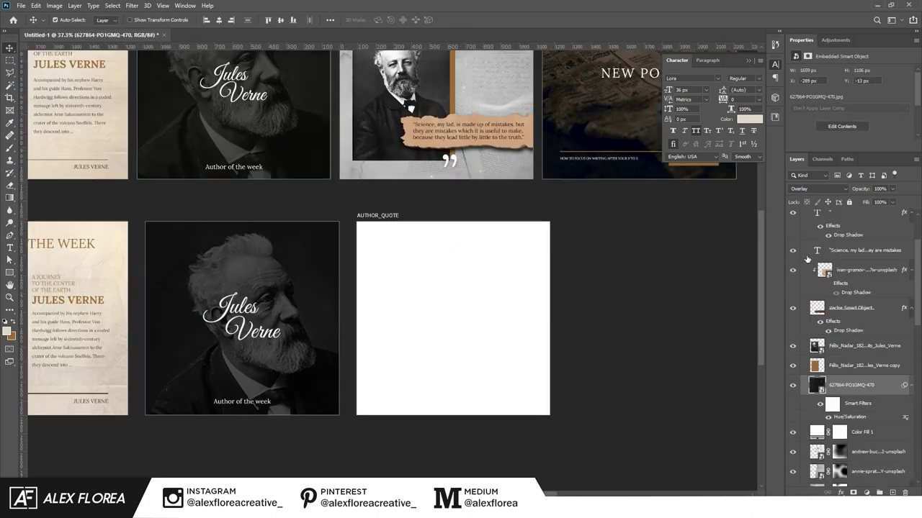
Place the stained paper texture in AUTHOR_QUOTE, fit it to the card and desaturate it.
scroll(849, 348, "down", 5)
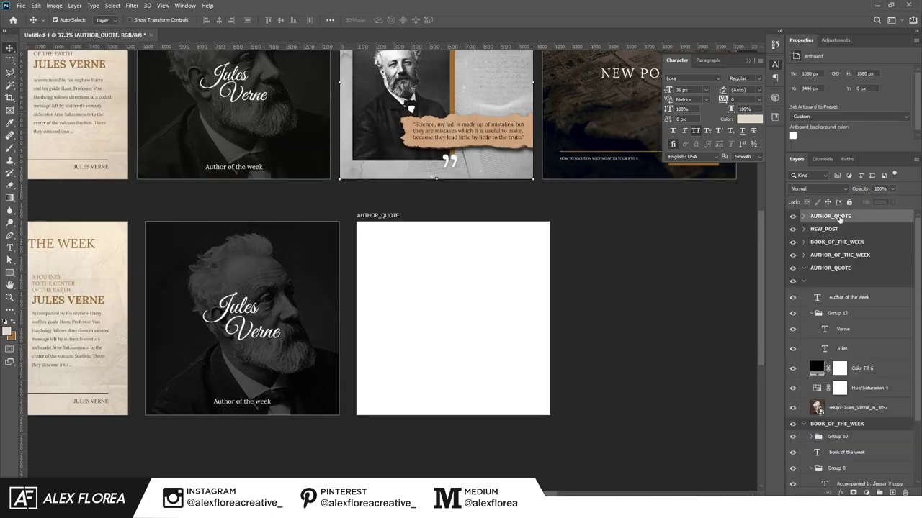
left_click(828, 254)
left_click(804, 255)
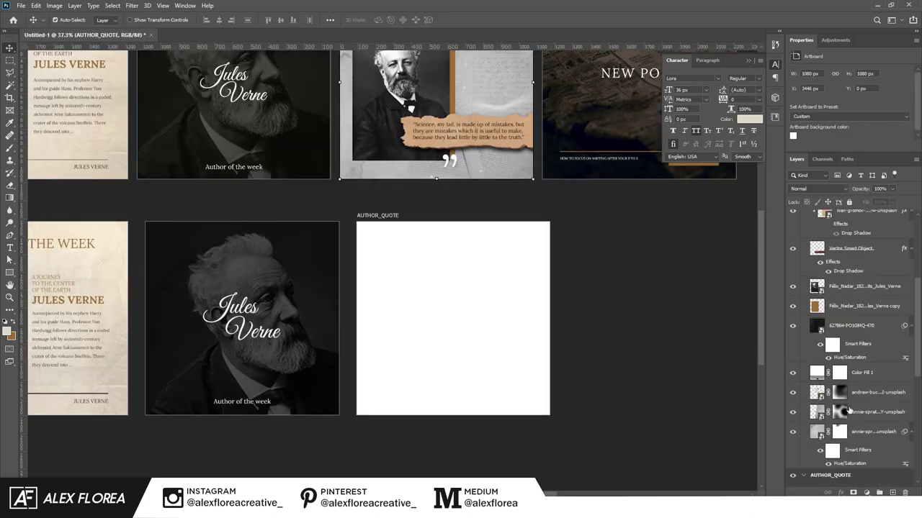
scroll(850, 324, "down", 3)
left_click(864, 327)
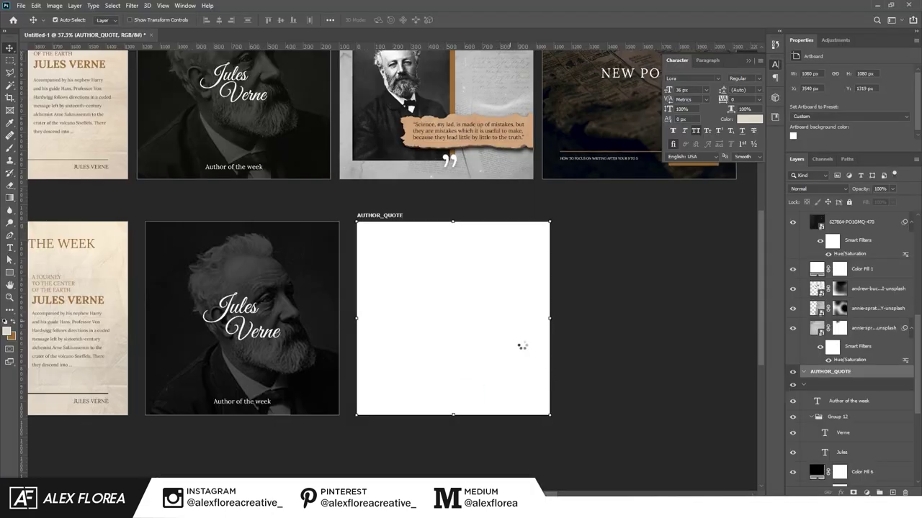
left_click_drag(461, 438, 521, 346)
left_click_drag(463, 316, 438, 316)
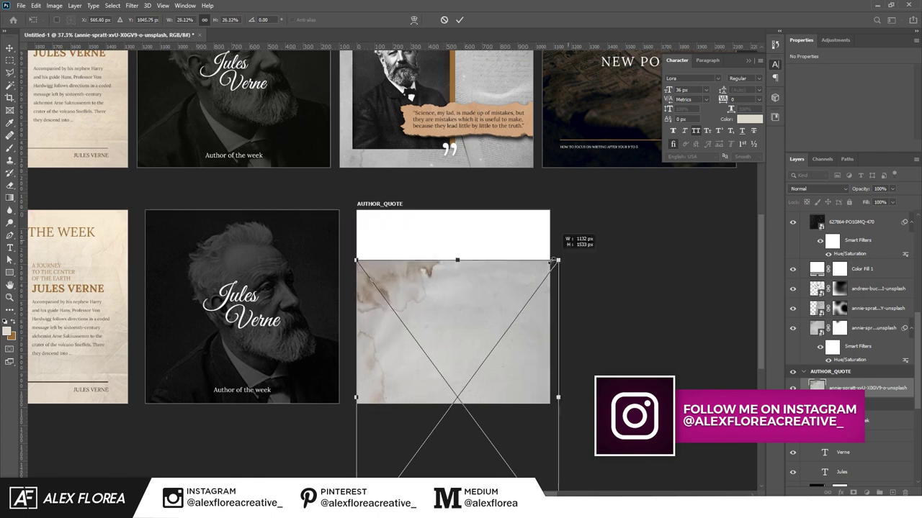
left_click_drag(595, 371, 550, 338)
key("Return")
key("ctrl+u")
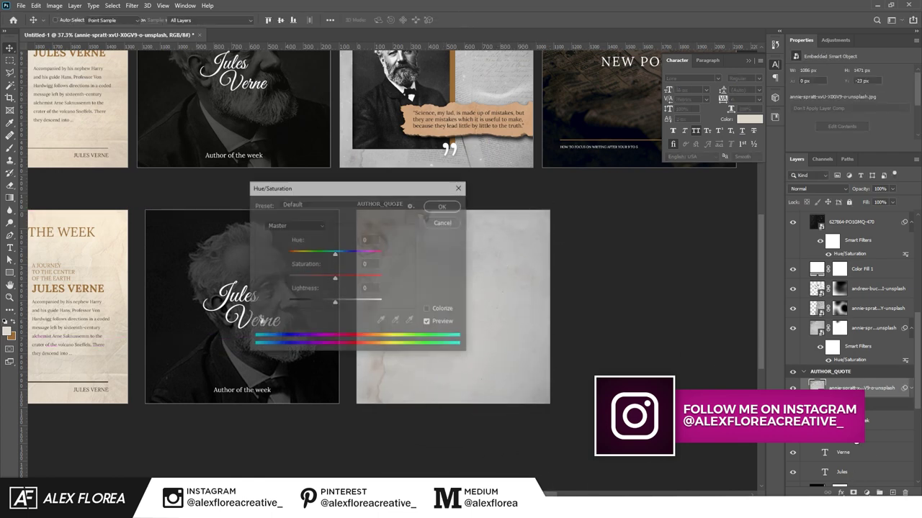
left_click_drag(360, 266, 302, 266)
key("Return")
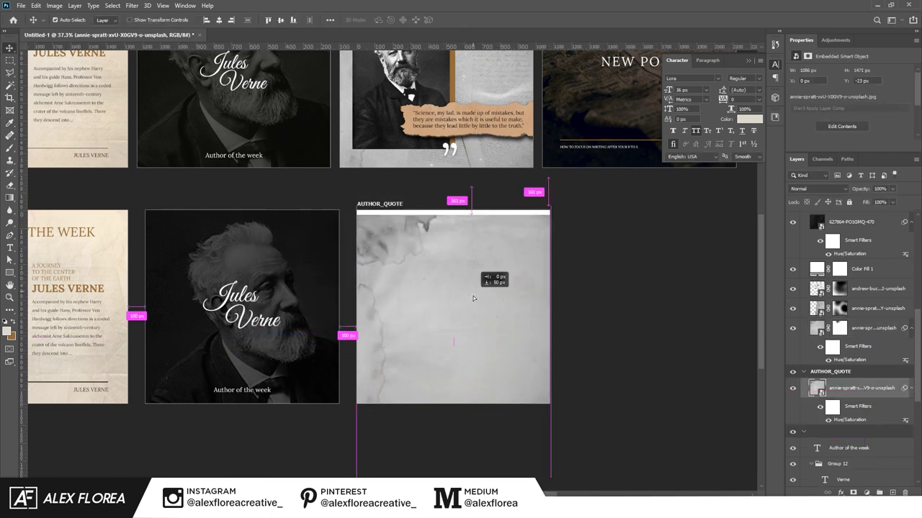
Place the scattered book-pages photo over the paper texture.
left_click(720, 455)
mouse_move(147, 241)
left_mouse_down()
mouse_move(432, 434)
mouse_move(475, 172)
left_mouse_up()
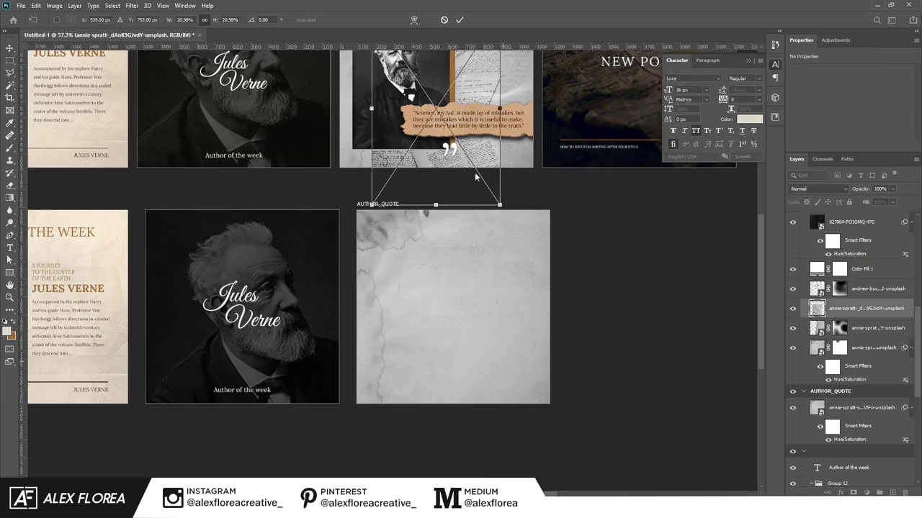
key("Return")
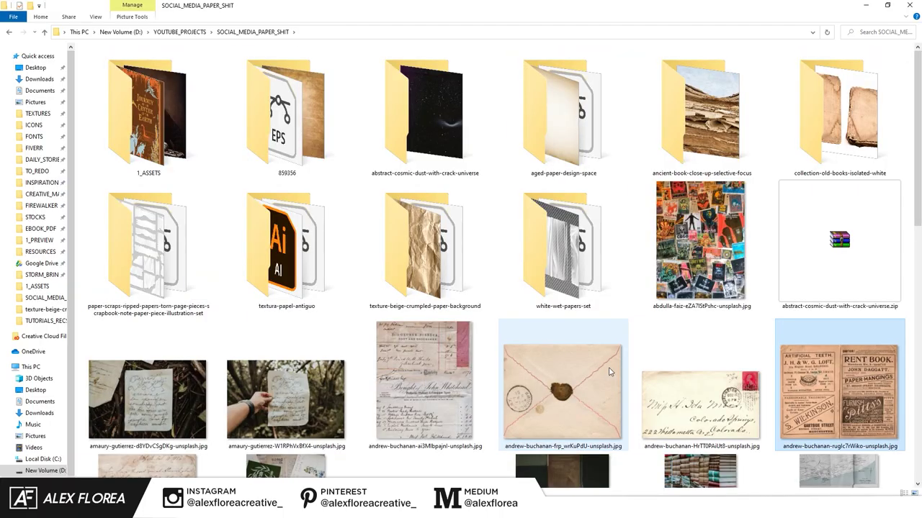
scroll(562, 375, "down", 3)
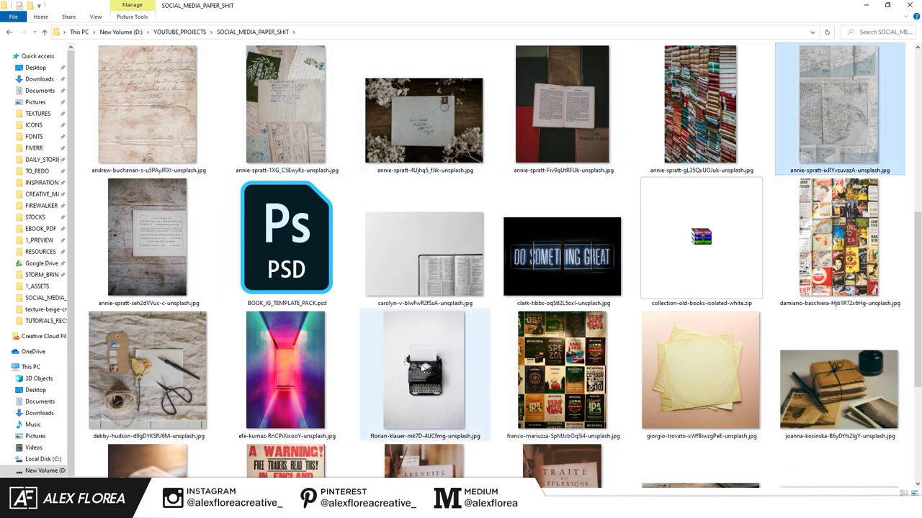
scroll(424, 367, "up", 5)
double_click(370, 130)
key("alt+Tab")
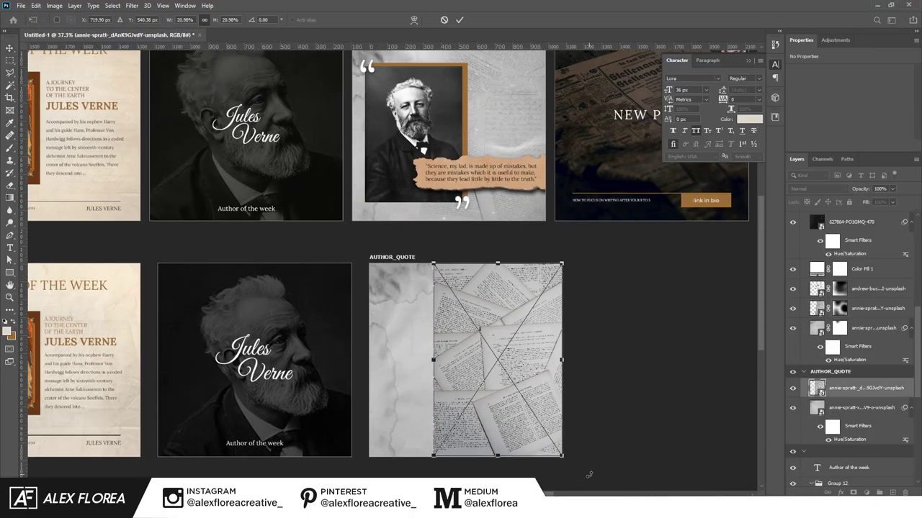
Enlarge the book-pages photo across the card and set its blend mode to Darken.
left_click_drag(562, 455, 597, 496)
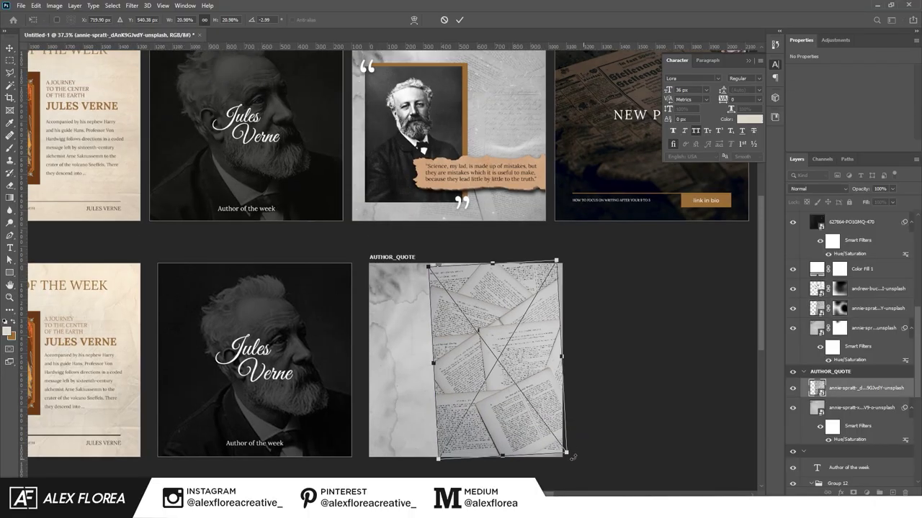
key("Return")
left_click(818, 189)
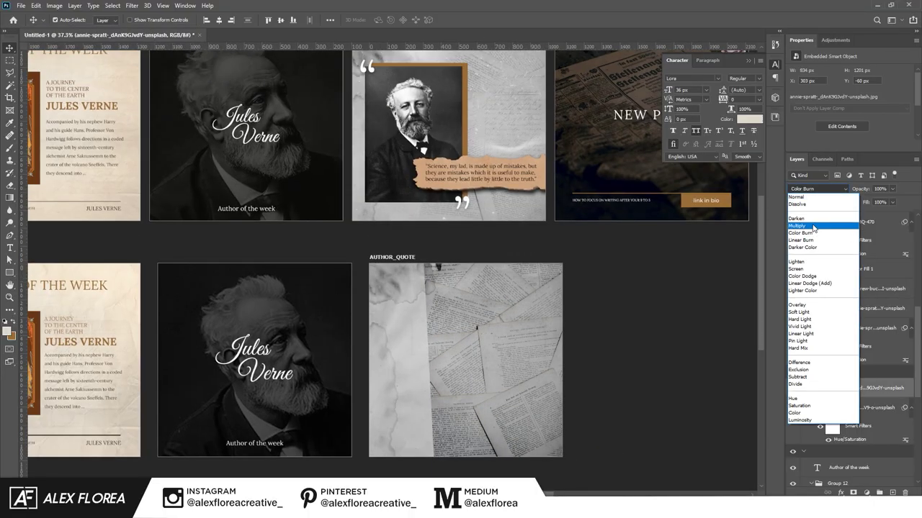
left_click(813, 228)
Mask the book-pages photo and brush the pages away on the card's left side.
left_click(853, 493)
key("b")
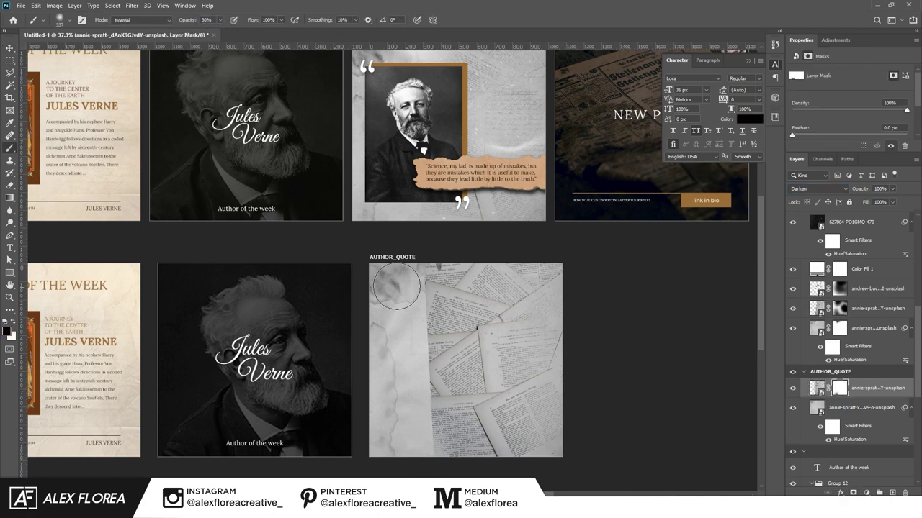
scroll(483, 450, "up", 3)
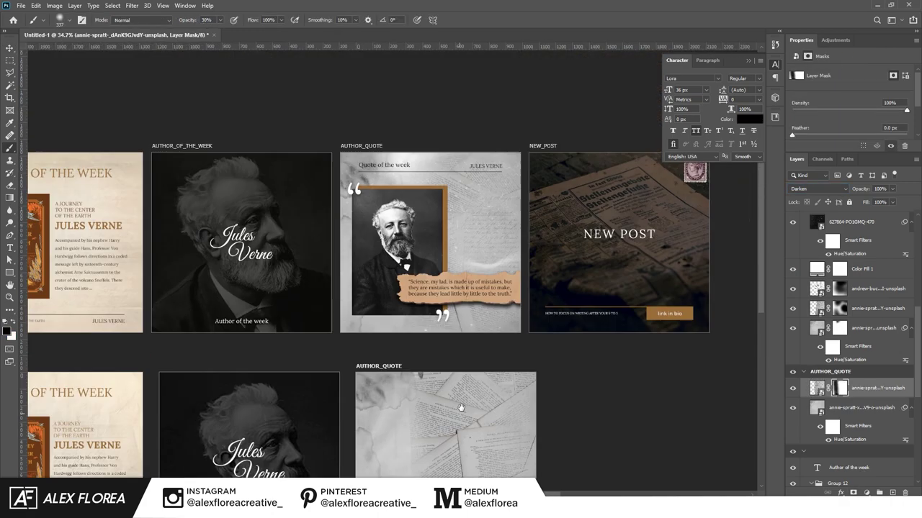
scroll(381, 202, "up", 1)
left_click_drag(418, 237, 403, 317)
left_click(816, 388)
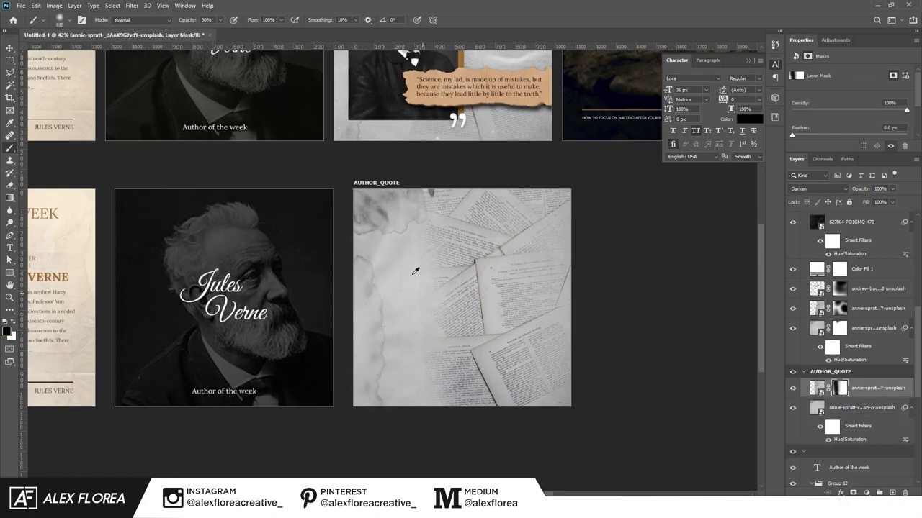
scroll(566, 421, "down", 1)
Bring the handwritten letter image into the AUTHOR_QUOTE document.
left_click(875, 289)
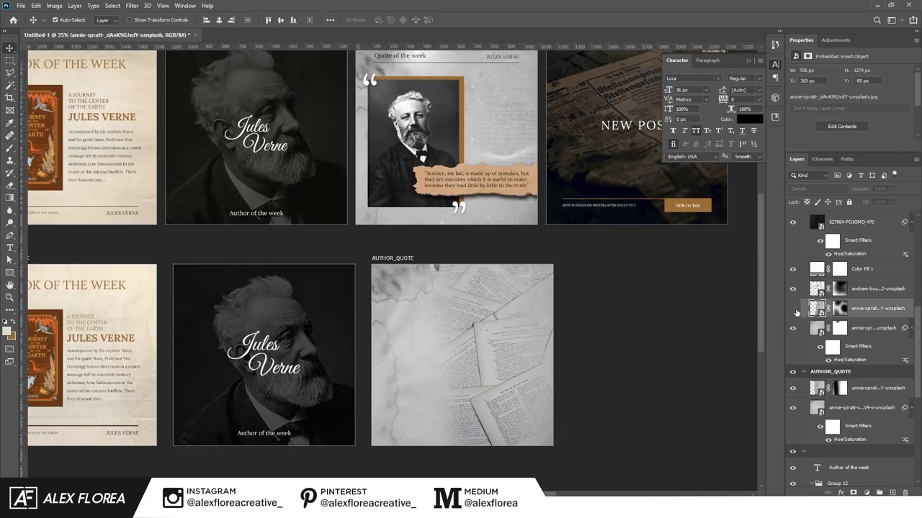
left_click(854, 388)
key("alt+Tab")
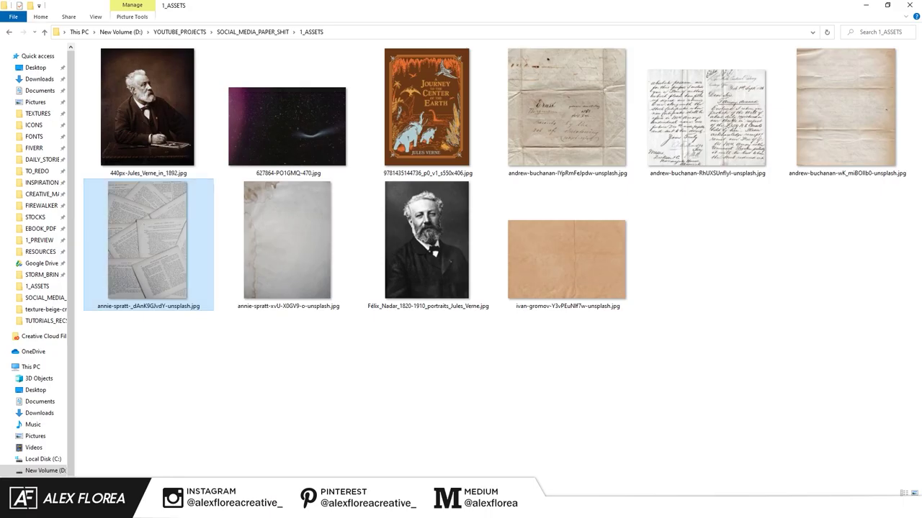
mouse_move(707, 115)
left_mouse_down()
mouse_move(508, 472)
mouse_move(460, 353)
left_mouse_up()
Set the handwritten letter layer to Darker Color and move it above the book-pages layer.
key("Return")
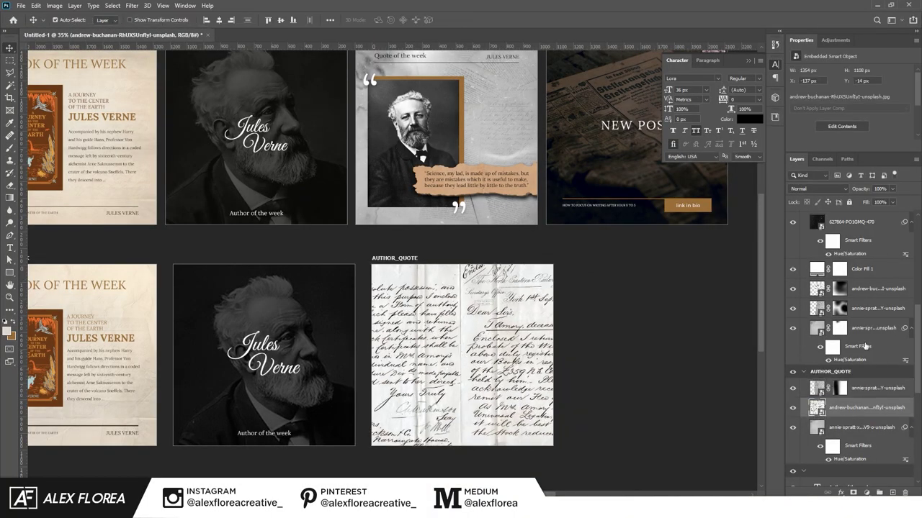
left_click(869, 308)
left_click(874, 407)
left_click(819, 189)
left_click(818, 257)
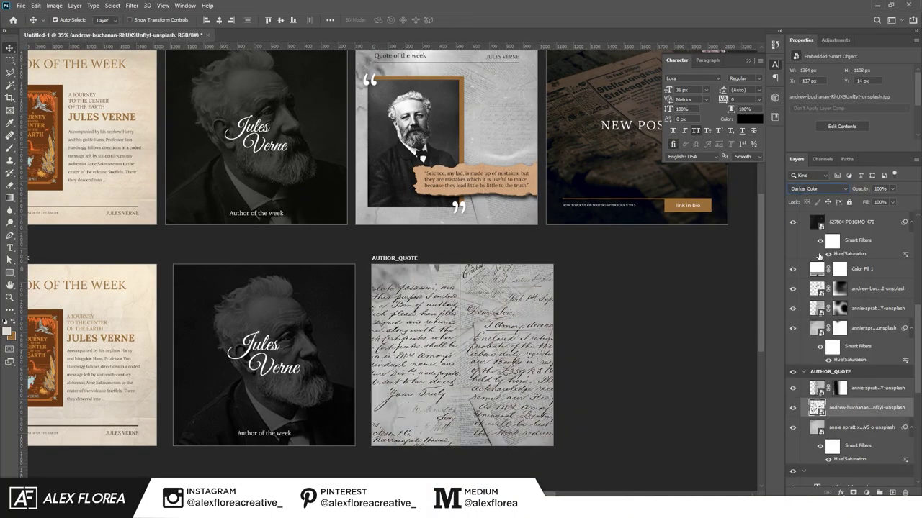
left_click_drag(867, 408, 867, 382)
scroll(648, 440, "up", 3)
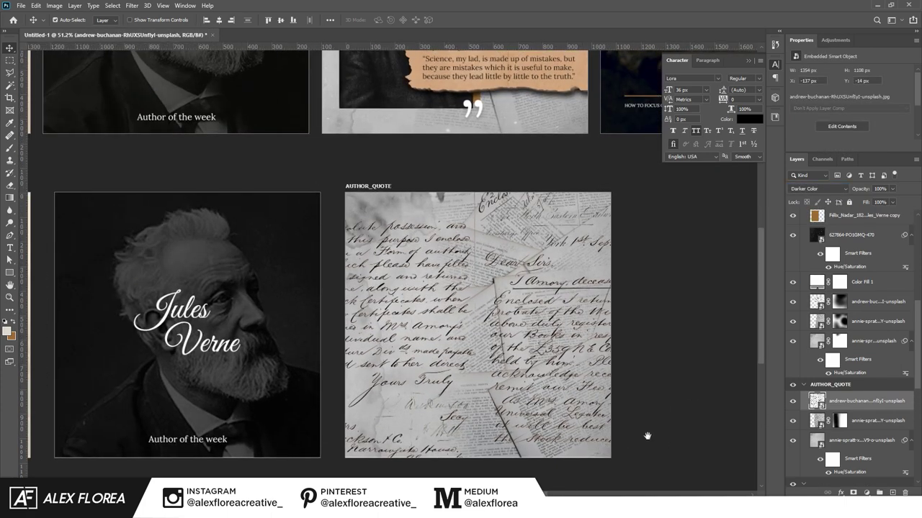
Shrink the letter image to about a third and show the handwriting on the right.
key("ctrl+t")
left_click_drag(311, 188, 315, 191)
key("Return")
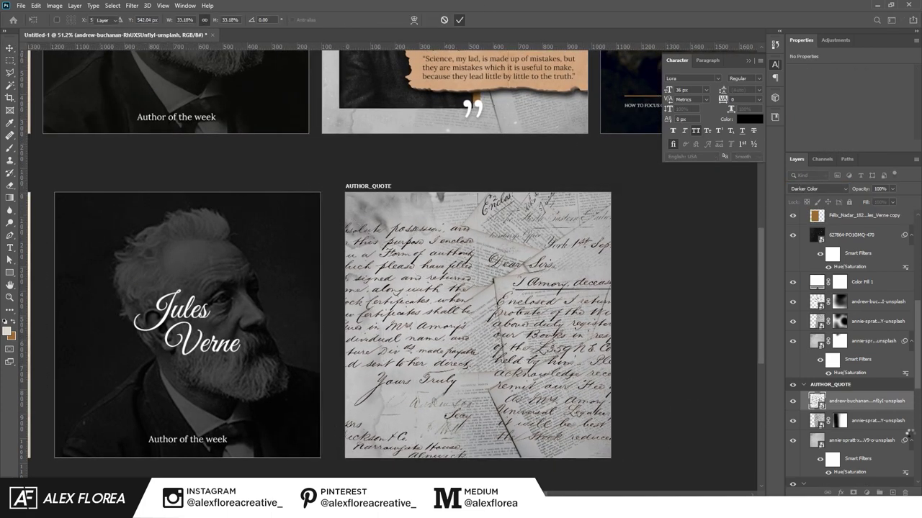
left_click_drag(556, 340, 602, 277)
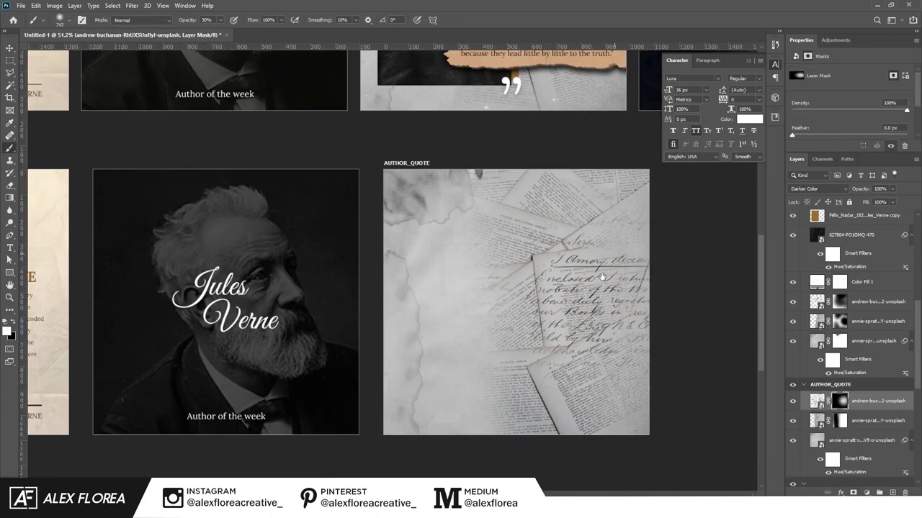
Ready the letter's mask for painting with a large black brush.
left_click(840, 401)
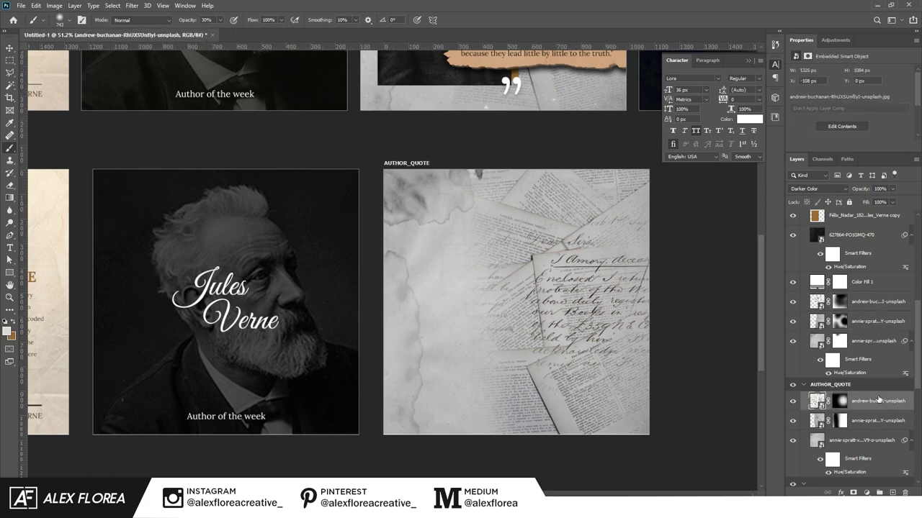
scroll(581, 259, "down", 2)
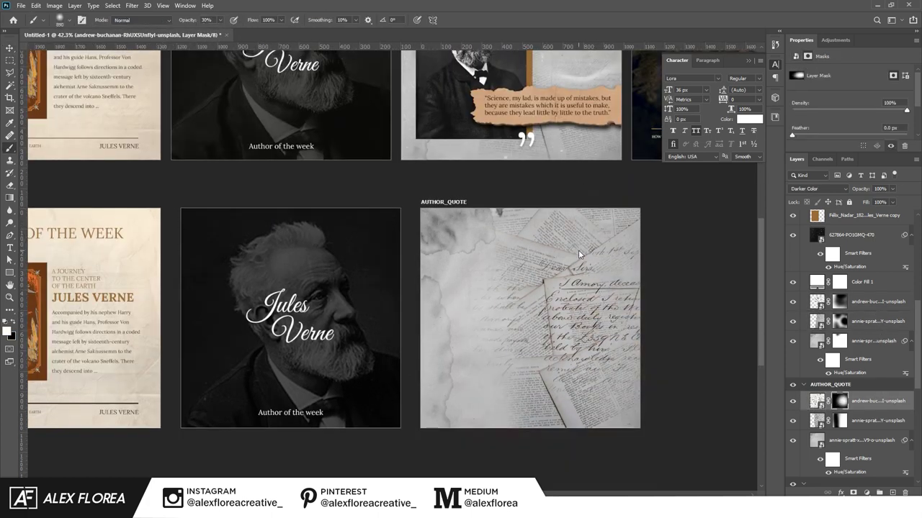
key("x")
left_click_drag(484, 339, 518, 337)
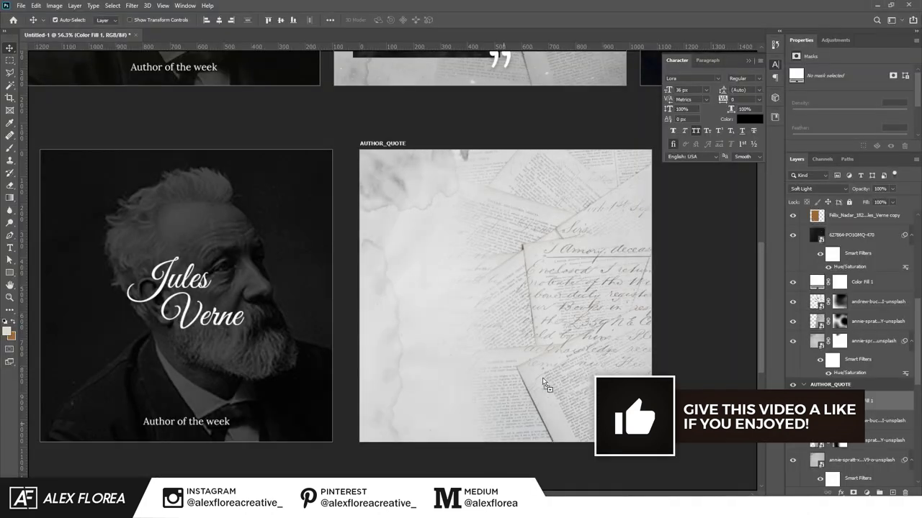
Place the dust-speckle texture 627864-PO1GMQ-470.jpg on AUTHOR_QUOTE and desaturate it.
left_click_drag(555, 357, 556, 358)
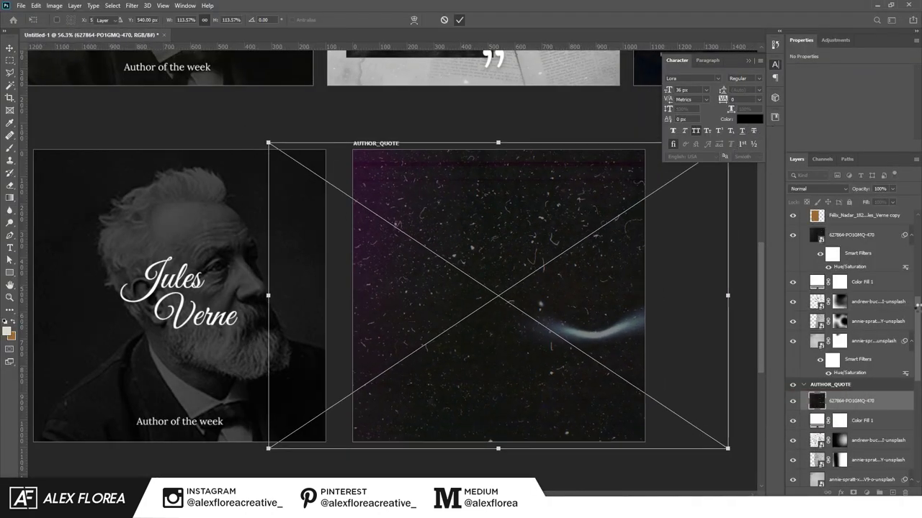
key("Return")
key("ctrl+u")
key("Return")
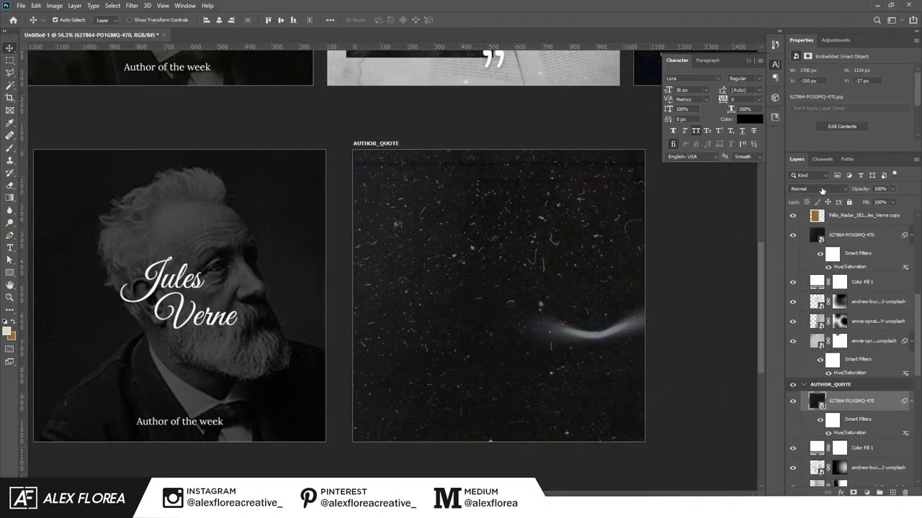
Blend the dust texture in Overlay mode and enlarge it to cover the post.
left_click(813, 188)
scroll(813, 188, "down", 6)
scroll(814, 189, "down", 1)
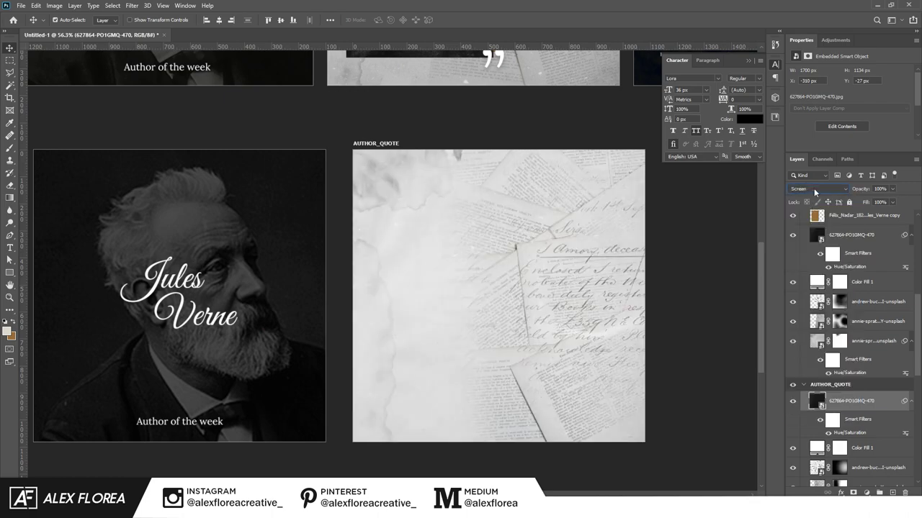
left_click(813, 189)
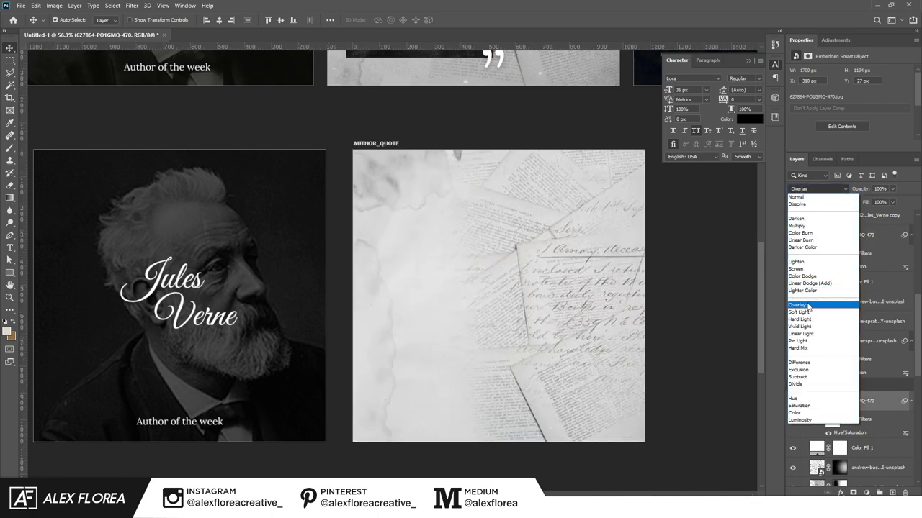
left_click(798, 305)
key("ctrl+t")
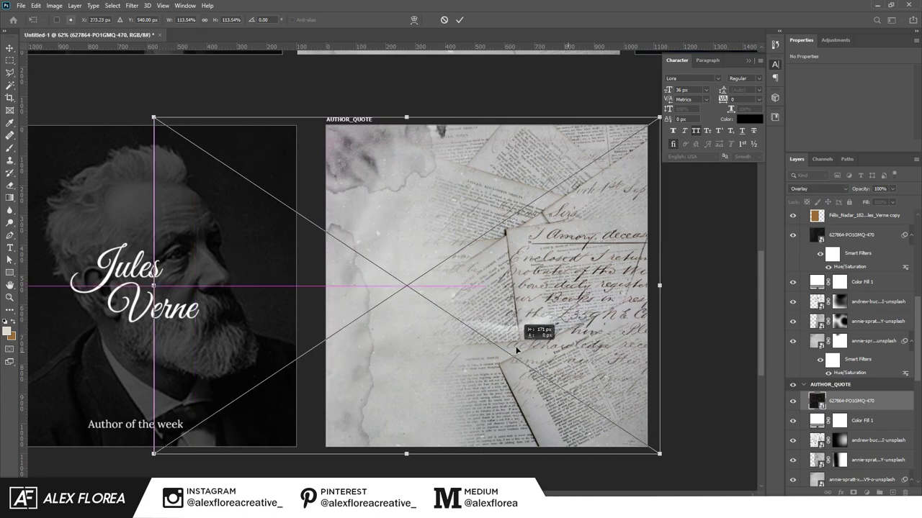
left_click_drag(535, 329, 638, 336)
left_click(460, 20)
scroll(528, 405, "down", 5)
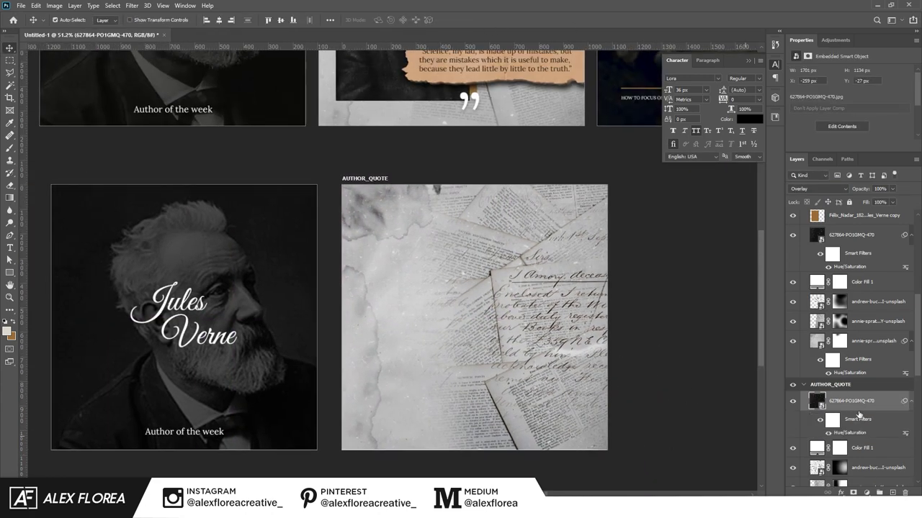
scroll(528, 405, "up", 2)
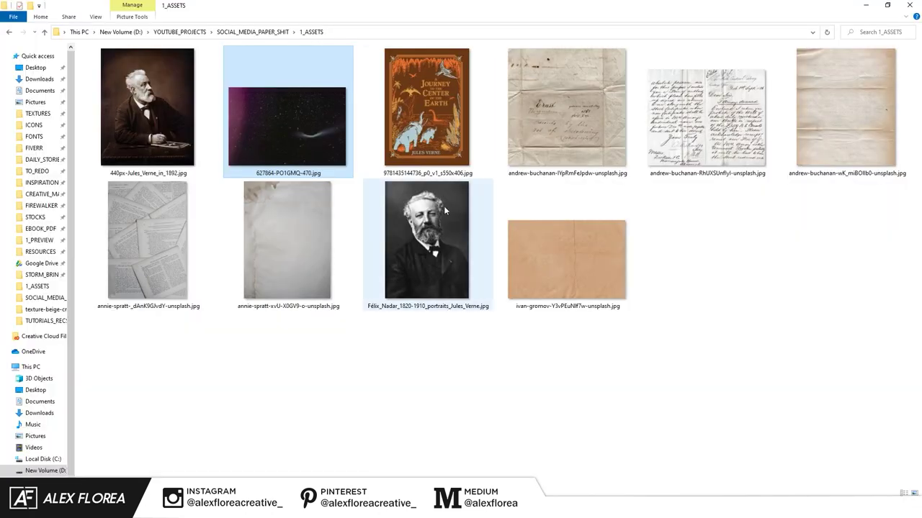
Place the Félix Nadar Jules Verne portrait on AUTHOR_QUOTE and position it.
mouse_move(426, 237)
left_mouse_down()
mouse_move(567, 249)
mouse_move(496, 248)
left_mouse_up()
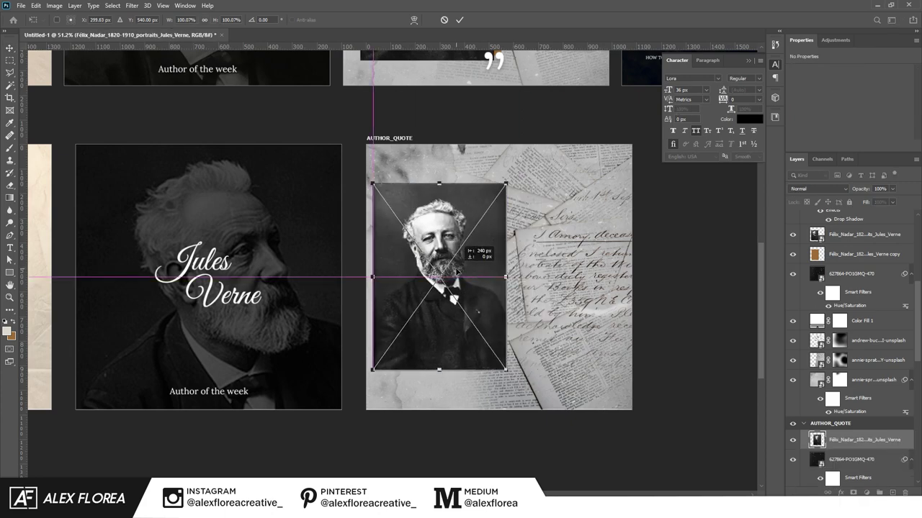
scroll(523, 260, "down", 1)
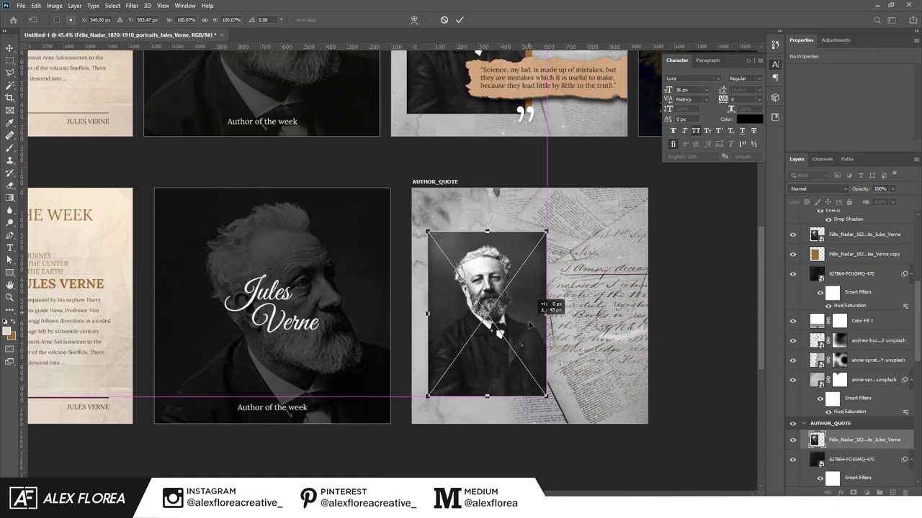
key("Return")
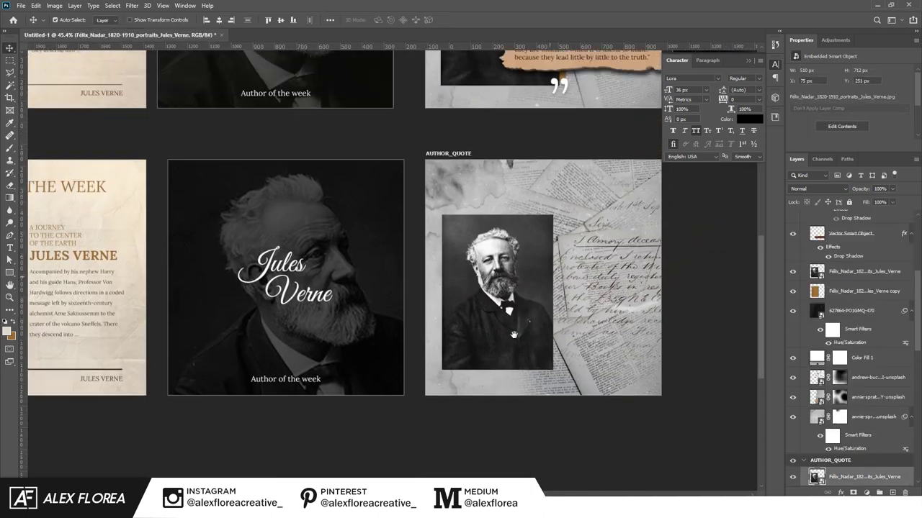
left_click_drag(513, 334, 507, 325)
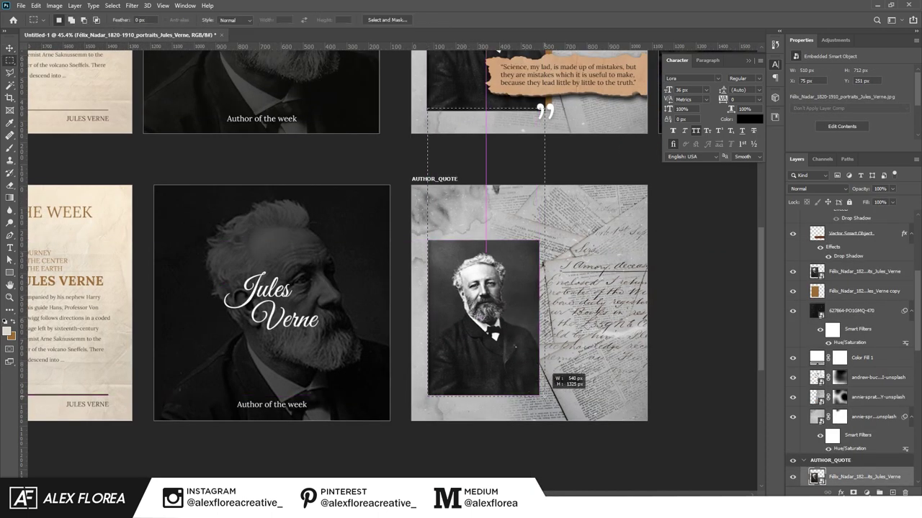
Duplicate the portrait onto a new layer and load the lower copy's outline as a selection.
key("Return")
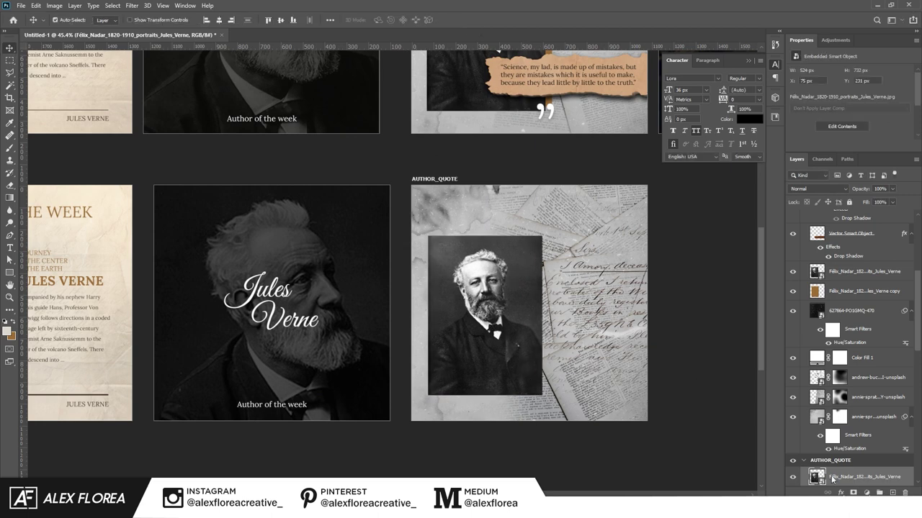
scroll(850, 360, "down", 3)
left_click(840, 444)
left_click(817, 444, "ctrl")
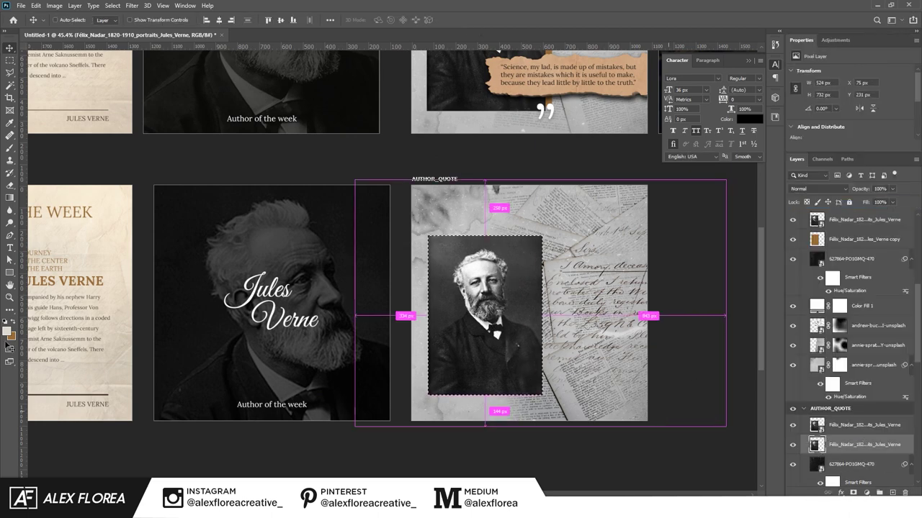
Offset the brown backing up-right and enlarge the torn-paper strip, stacking it above the portrait.
key("shift+Right")
key("shift+Right")
key("shift+Up")
key("shift+Up")
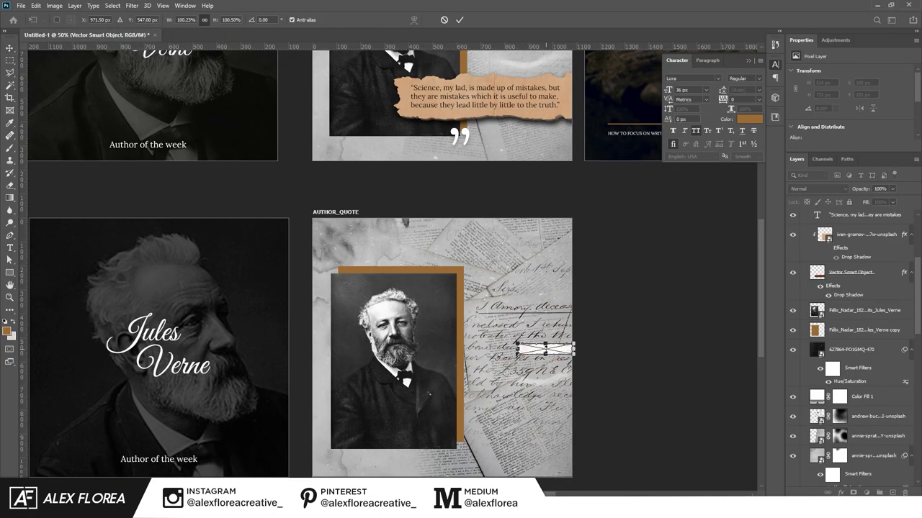
left_click_drag(373, 394, 298, 383)
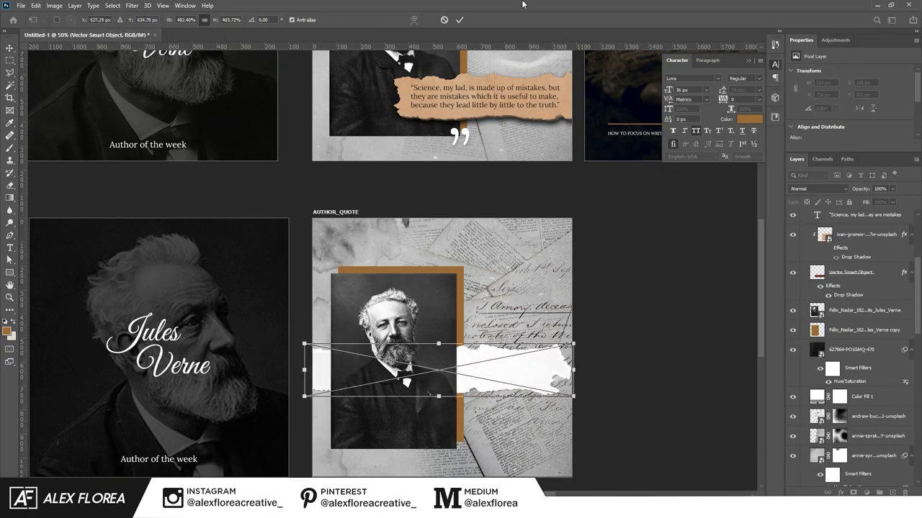
left_click(459, 20)
left_click_drag(820, 477, 821, 452)
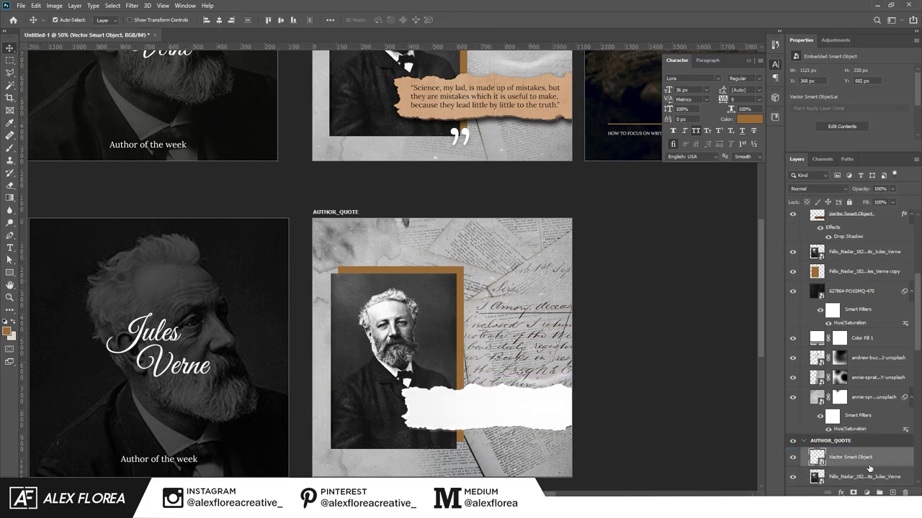
right_click(883, 461)
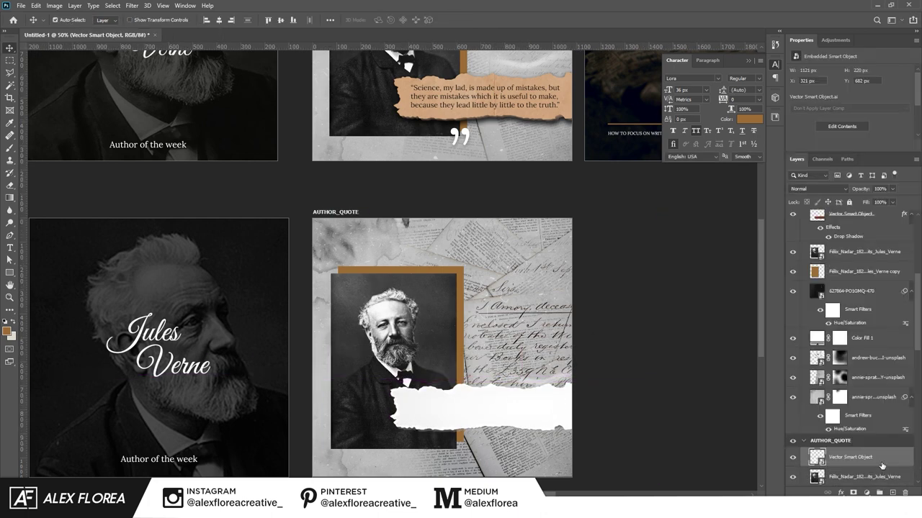
double_click(884, 461)
left_click(762, 244)
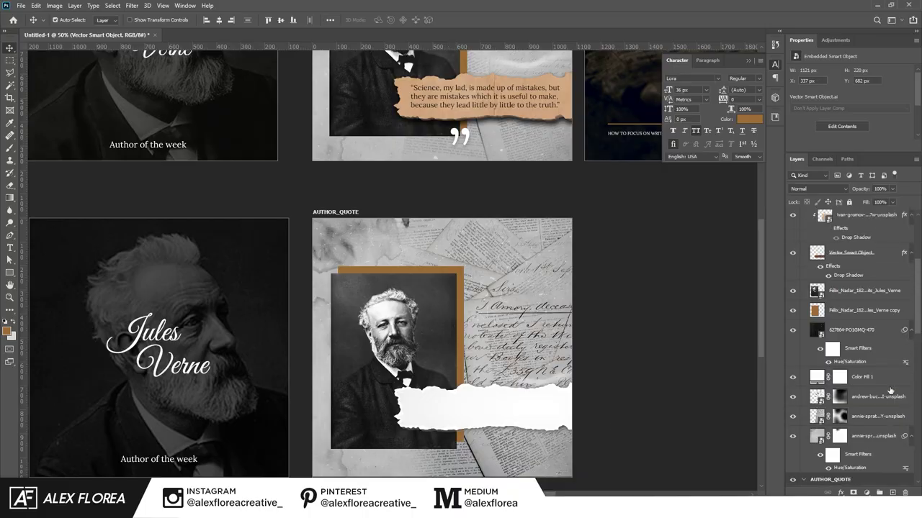
Place the tan ivan-gromov paper image and clip it to the torn-paper strip.
key("alt+Tab")
mouse_move(536, 245)
left_mouse_down()
mouse_move(552, 410)
mouse_move(512, 371)
left_mouse_up()
key("Return")
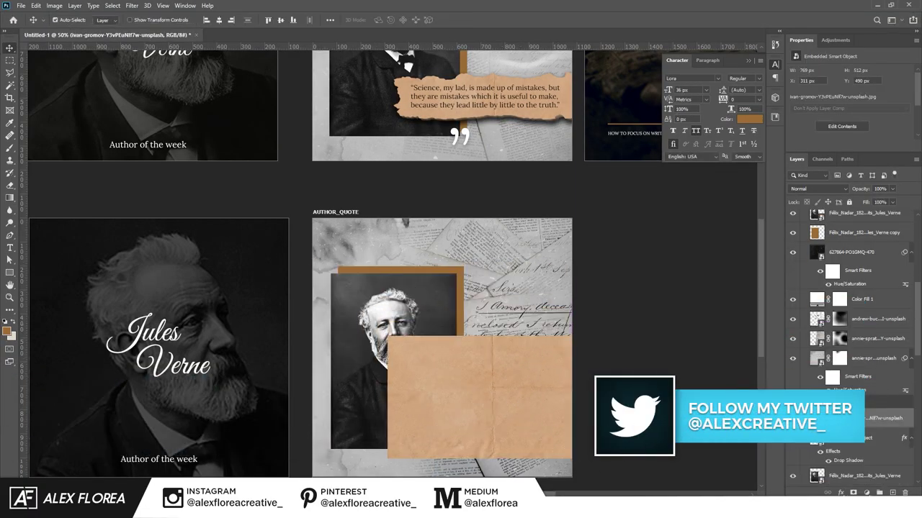
key("ctrl+alt+g")
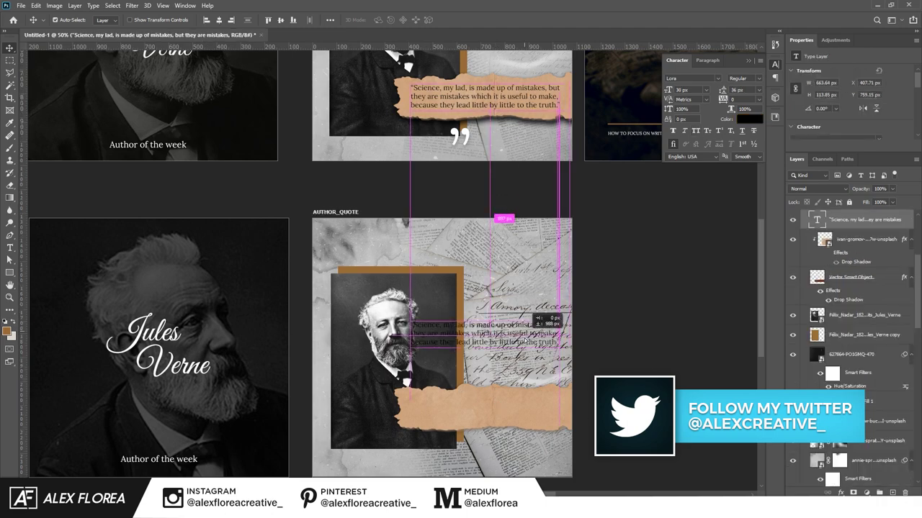
left_click_drag(504, 97, 504, 410)
scroll(860, 435, "up", 2)
scroll(860, 435, "up", 2)
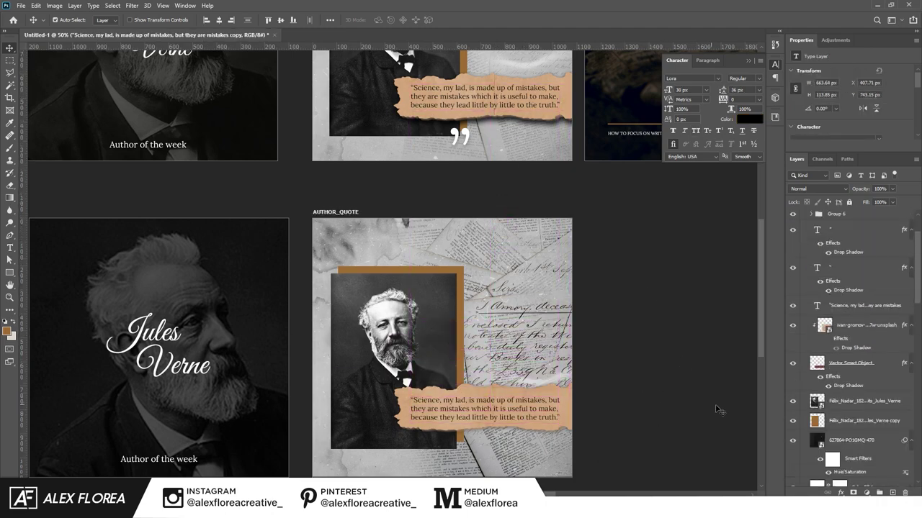
scroll(614, 432, "up", 2)
Hide and reshow the dust texture layer to compare, then select the letter texture's mask.
left_click(857, 466)
scroll(859, 428, "down", 2)
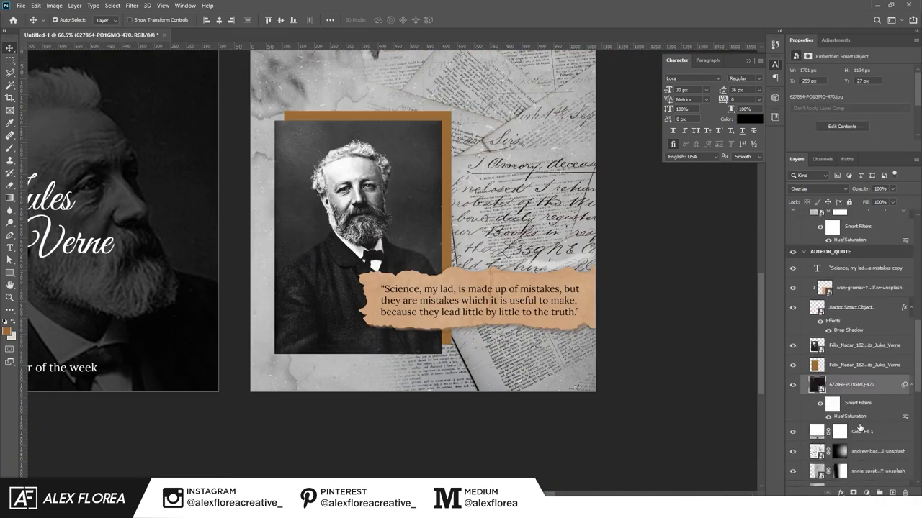
left_click(792, 431)
scroll(637, 446, "down", 2)
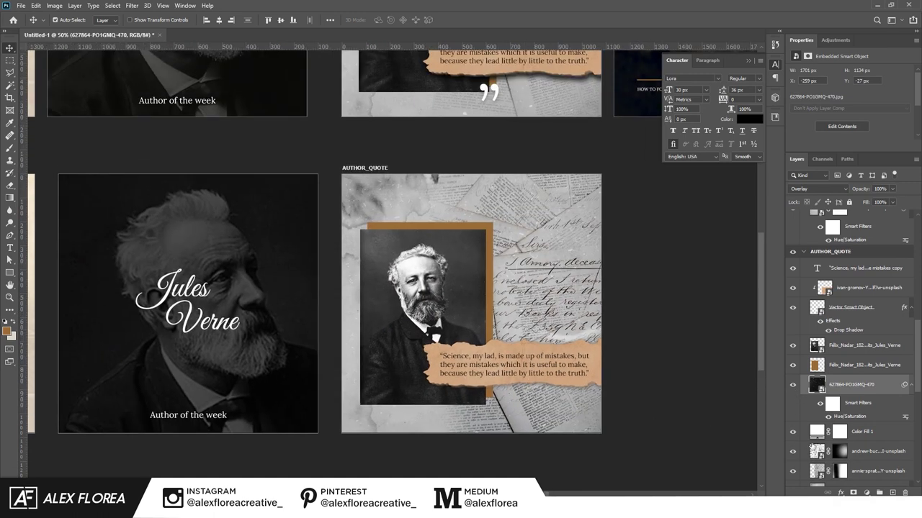
left_click(793, 432)
left_click(839, 451)
key("b")
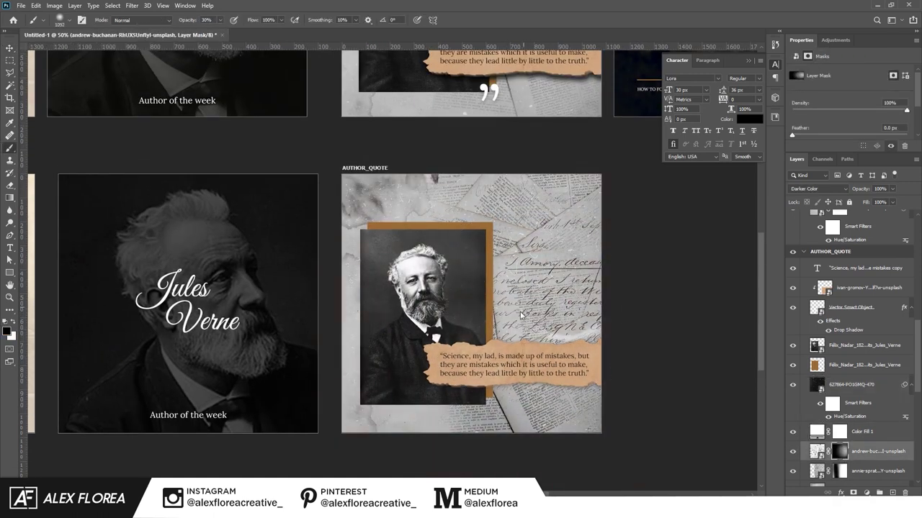
key("v")
Add a white 72 px opening quotation mark (“) text layer and resize it.
scroll(849, 346, "up", 2)
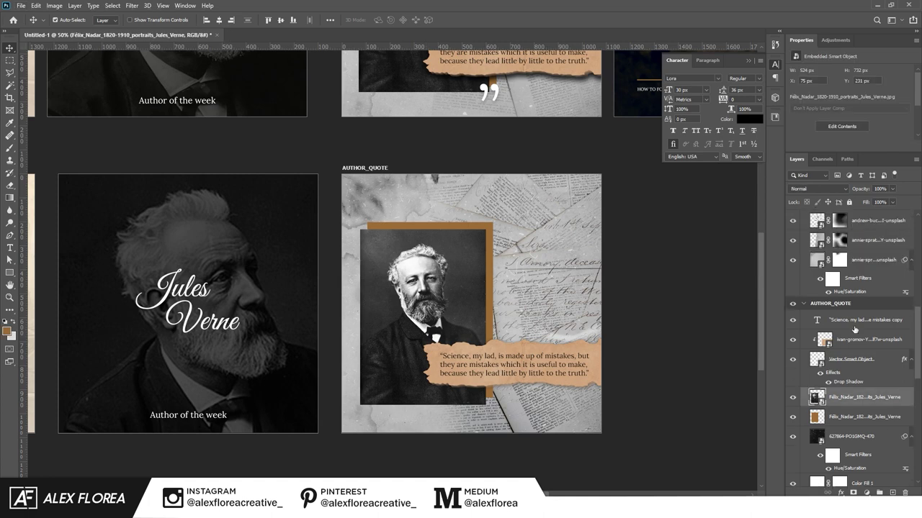
left_click(857, 320)
key("t")
left_click(610, 341)
left_click(706, 90)
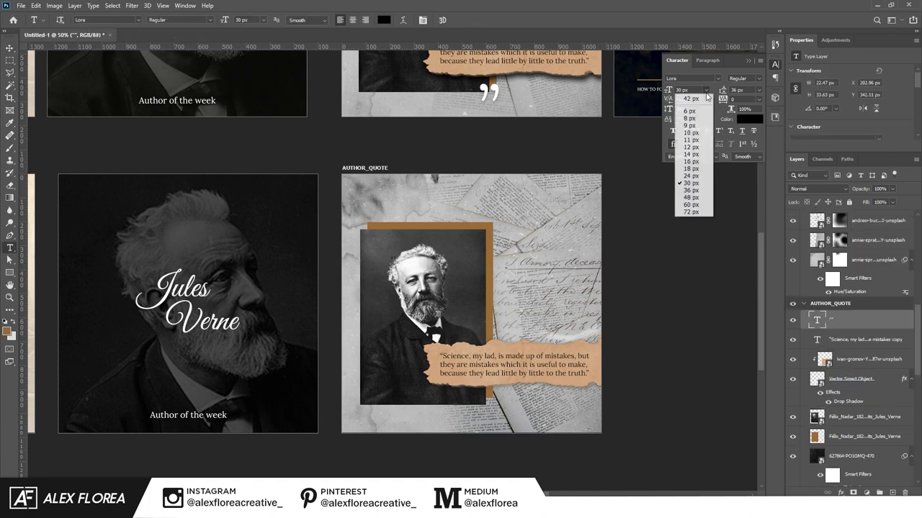
left_click(691, 217)
type("“")
left_click(747, 119)
left_click(604, 321)
left_click(819, 325)
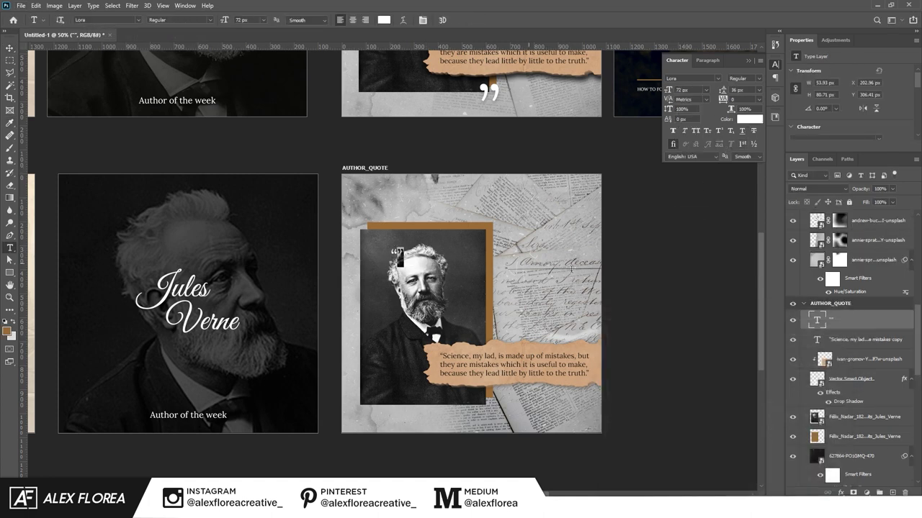
key("ctrl+t")
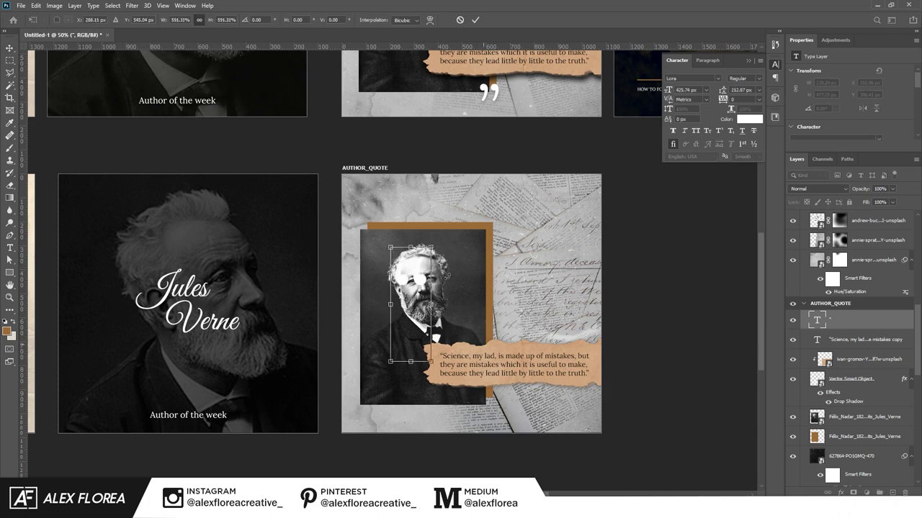
left_click(475, 20)
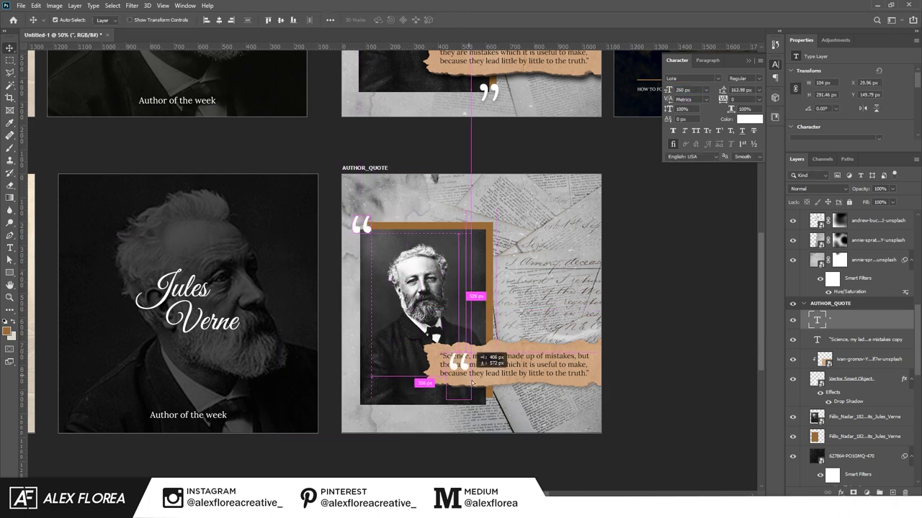
Duplicate the quote mark below the quote, add a Drop Shadow, and nudge the opening mark left.
left_click_drag(472, 384, 477, 389)
key("t")
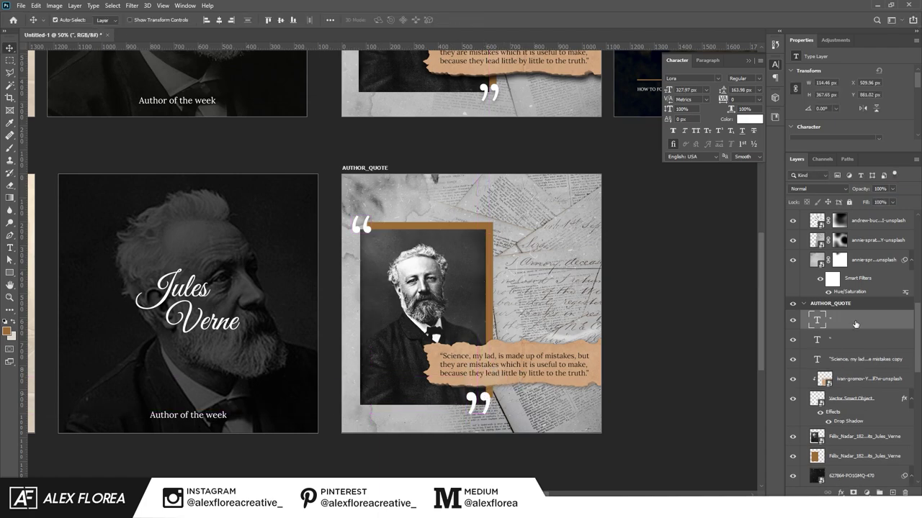
double_click(855, 325)
left_click(850, 251)
left_click_drag(368, 229, 362, 229)
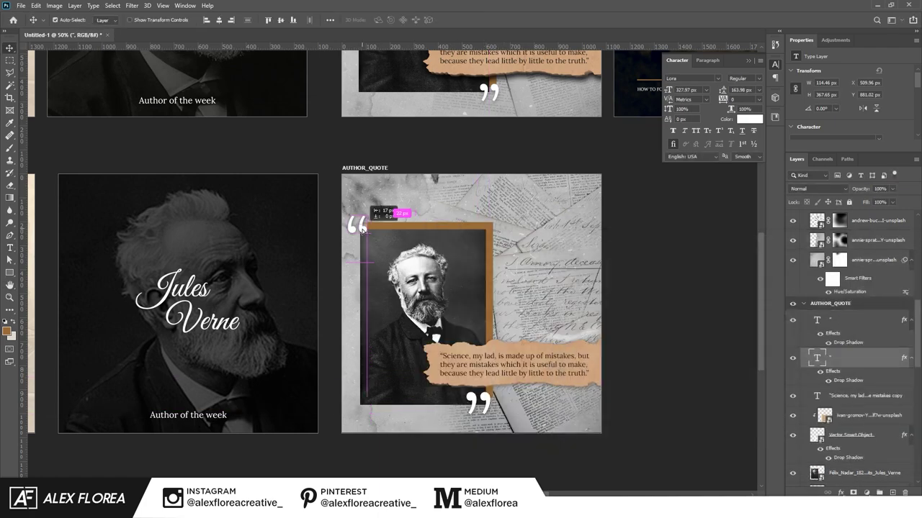
scroll(569, 446, "down", 2)
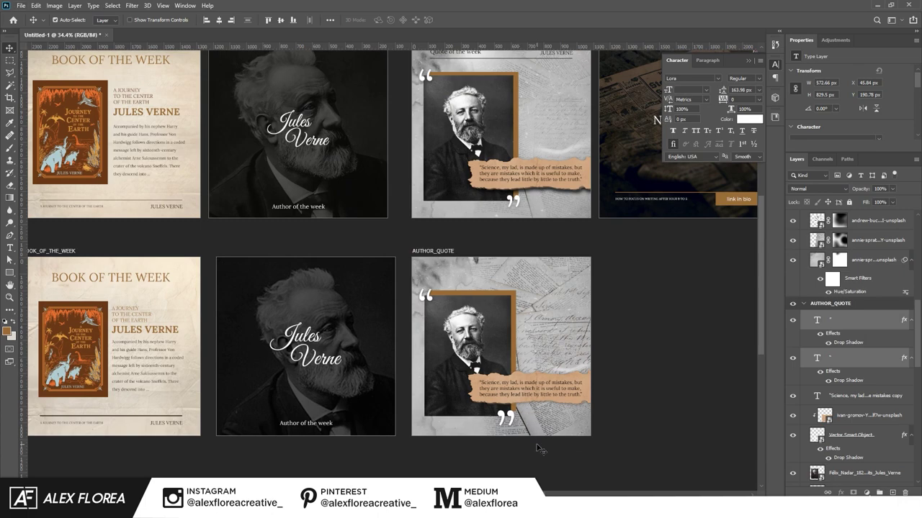
Check the opening quote mark's type size and shift it 11 px vertically.
left_click(849, 320)
left_click(718, 78)
left_click(684, 89)
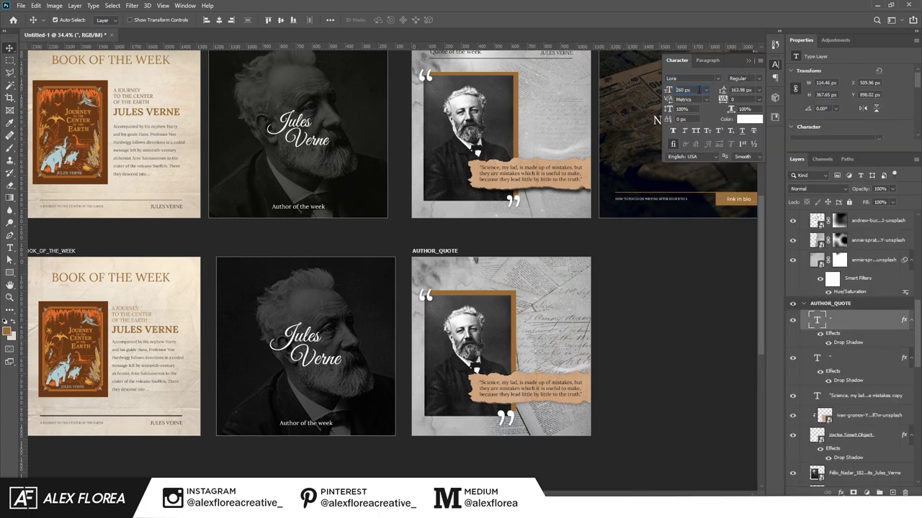
scroll(458, 343, "up", 2)
left_click_drag(416, 264, 416, 268)
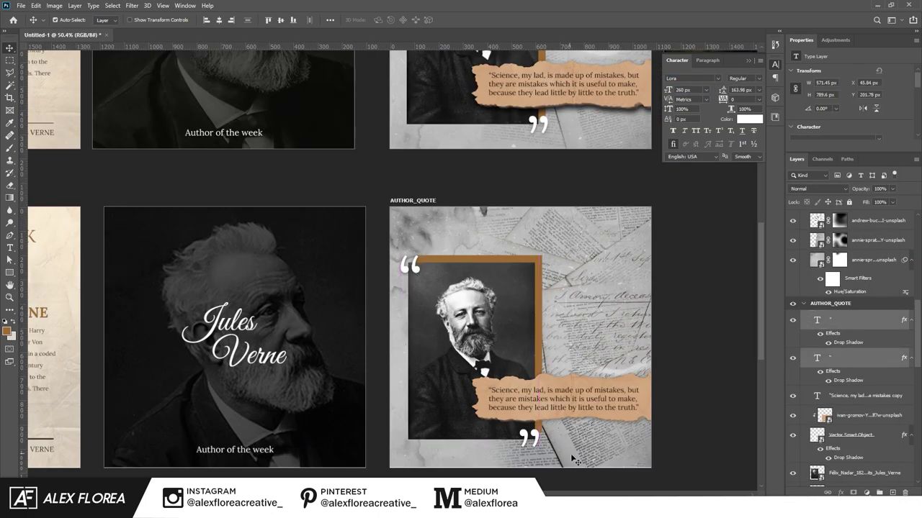
scroll(574, 458, "down", 3)
mouse_move(432, 403)
left_mouse_down()
mouse_move(597, 403)
mouse_move(281, 404)
mouse_move(504, 361)
left_mouse_up()
scroll(288, 397, "up", 1)
Copy the book post's header group into AUTHOR_QUOTE and position it at the top.
left_click(134, 413)
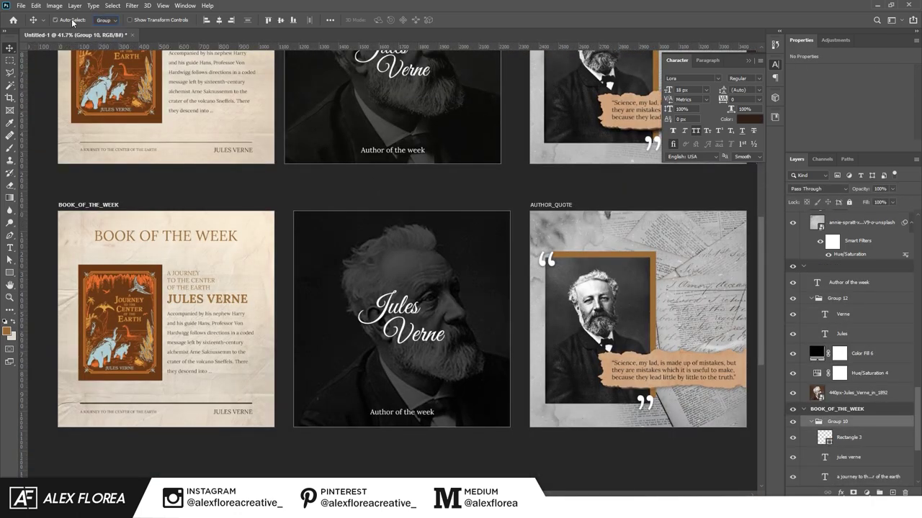
left_click_drag(166, 324, 635, 154)
left_click_drag(694, 318, 574, 414)
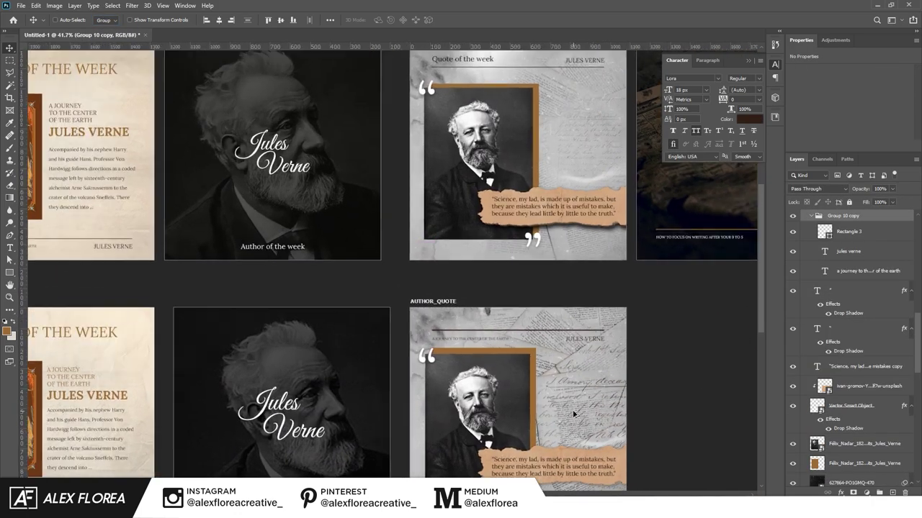
left_click(852, 256)
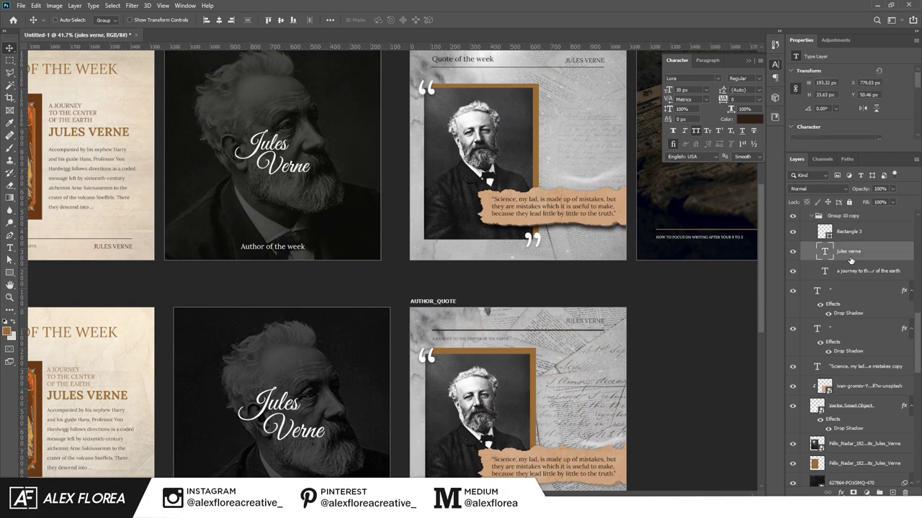
key("alt+bracketleft")
key("shift+Up")
key("shift+Up")
key("shift+Up")
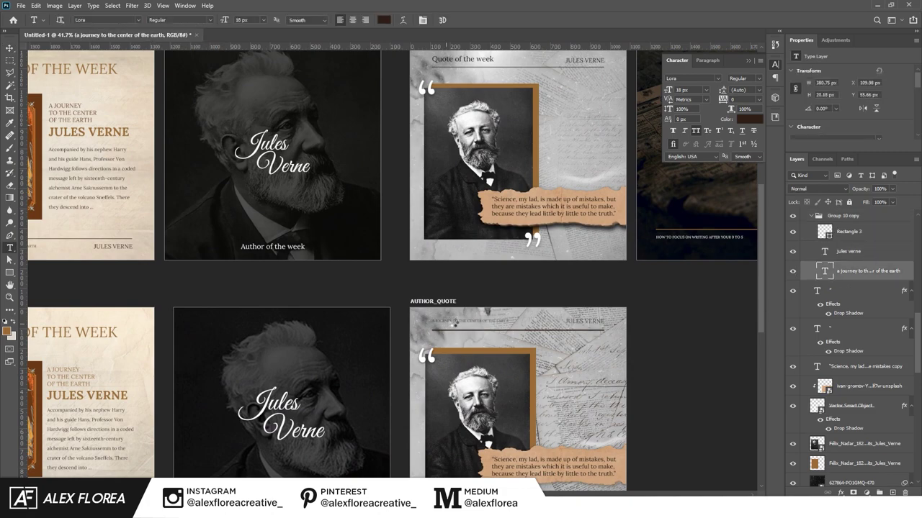
Replace the copied header title with 'QUOTE OF THE WEEK' and commit it.
triple_click(454, 323)
scroll(454, 324, "up", 5)
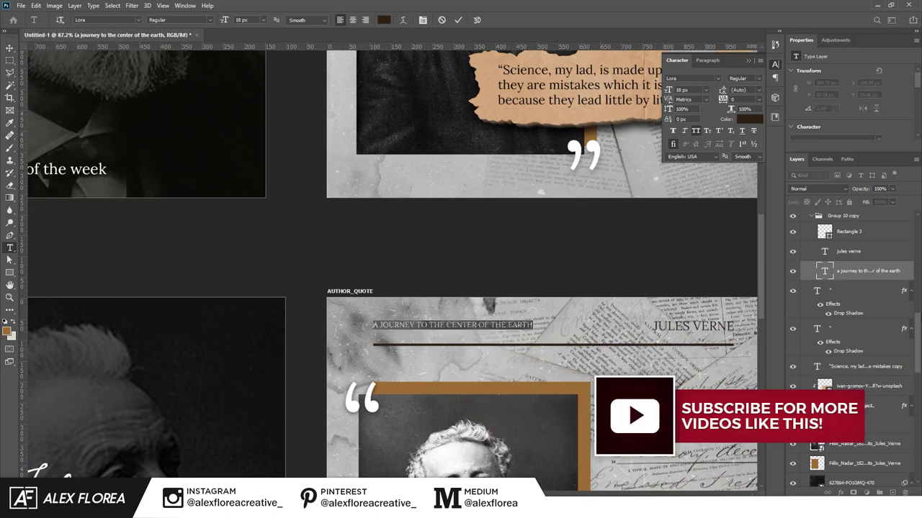
type("QUOTE OF THE WEEK")
key("ctrl+Return")
key("v")
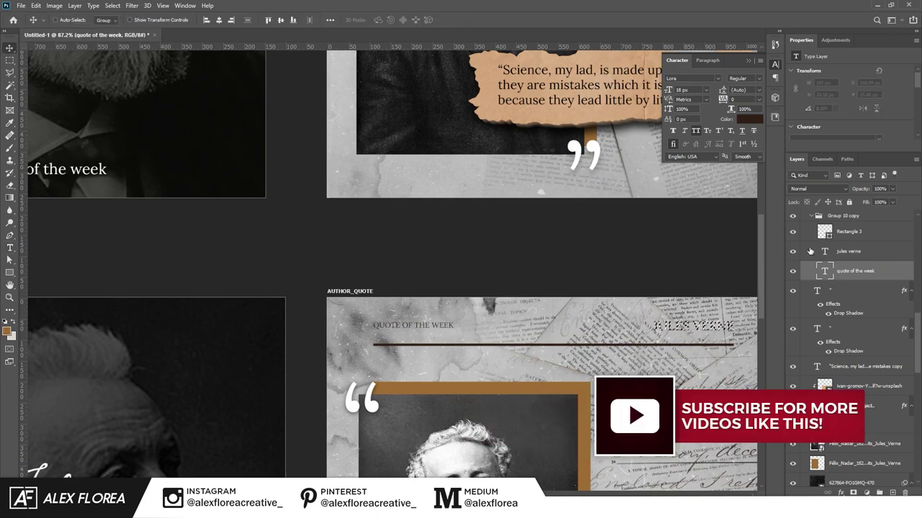
left_click(842, 215)
left_click_drag(522, 365, 439, 315)
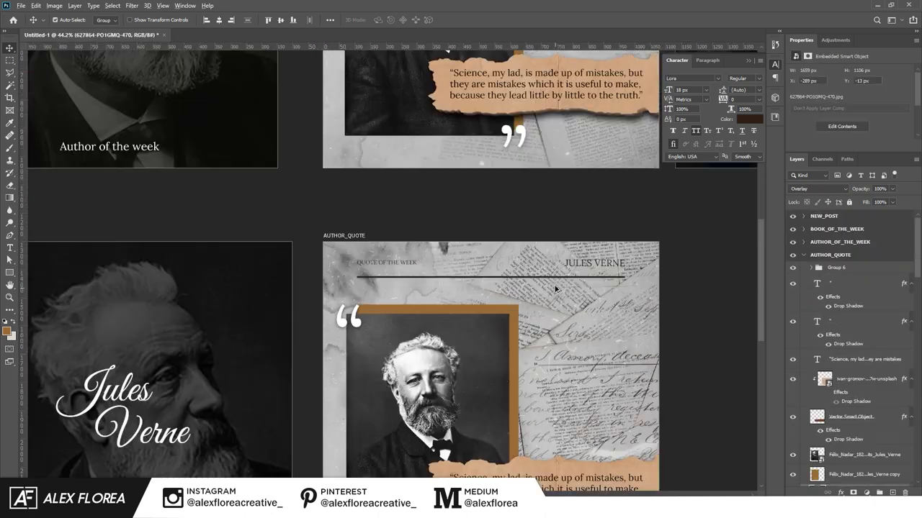
Change the blend mode of the newspaper background layer.
scroll(595, 158, "up", 3)
left_click(594, 159)
left_click(818, 188)
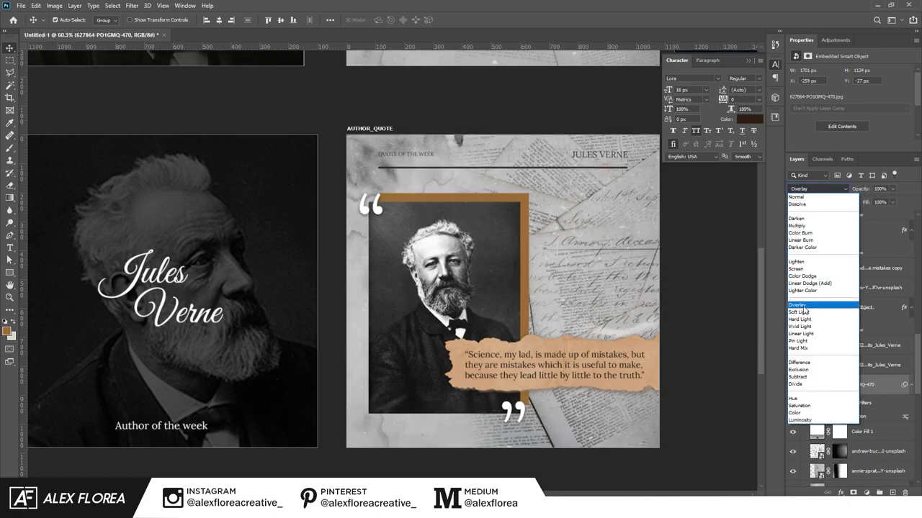
left_click(798, 305)
scroll(619, 285, "up", 2)
Add a new empty layer and set up a soft brush painting in white.
key("ctrl+shift+alt+n")
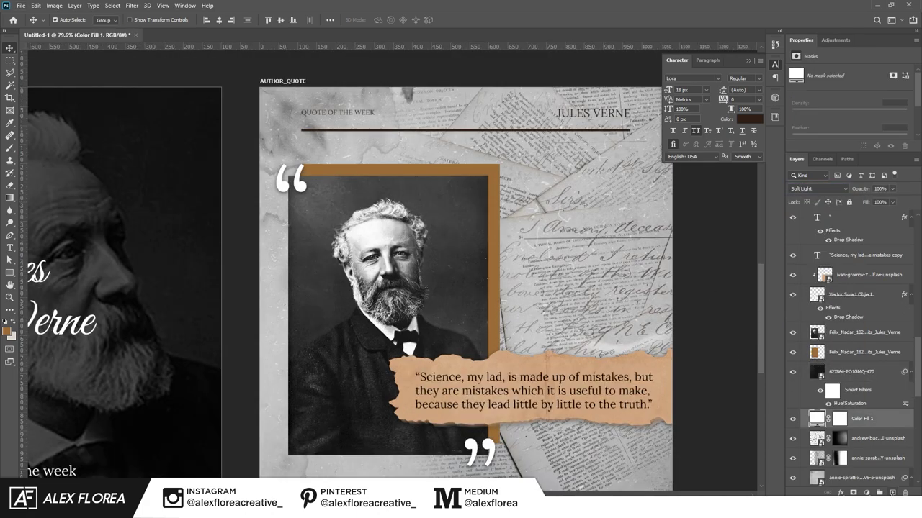
key("b")
left_click(7, 332)
key("Return")
scroll(391, 113, "down", 2)
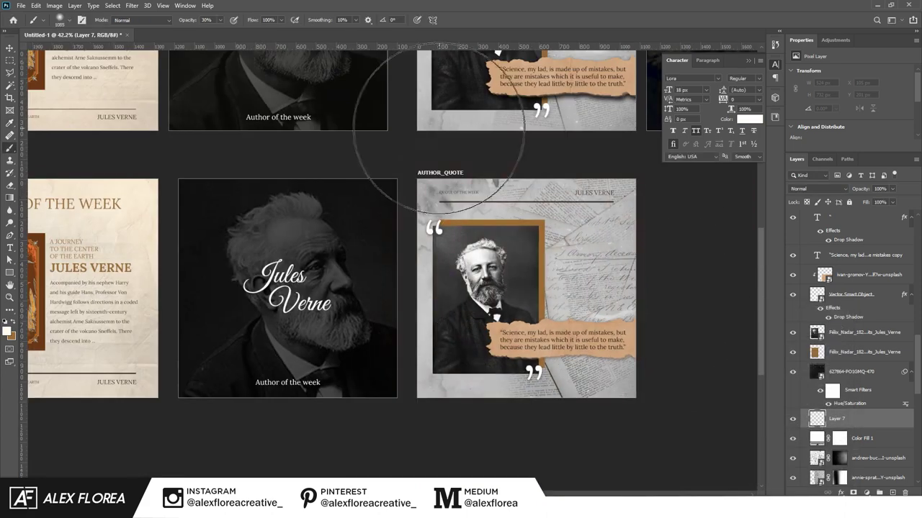
scroll(653, 313, "up", 2)
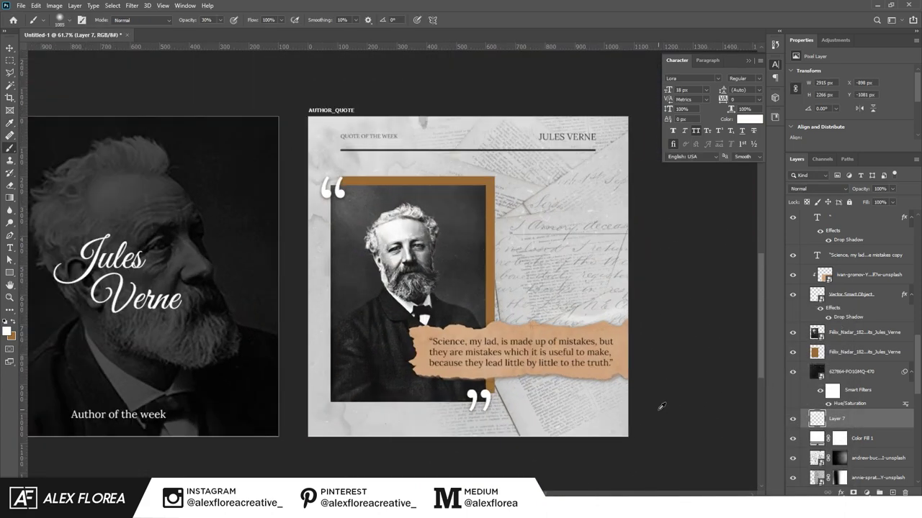
scroll(560, 256, "down", 2)
Add a blank artboard to the right of AUTHOR_QUOTE with the Artboard tool.
key("shift+v")
left_click(376, 303)
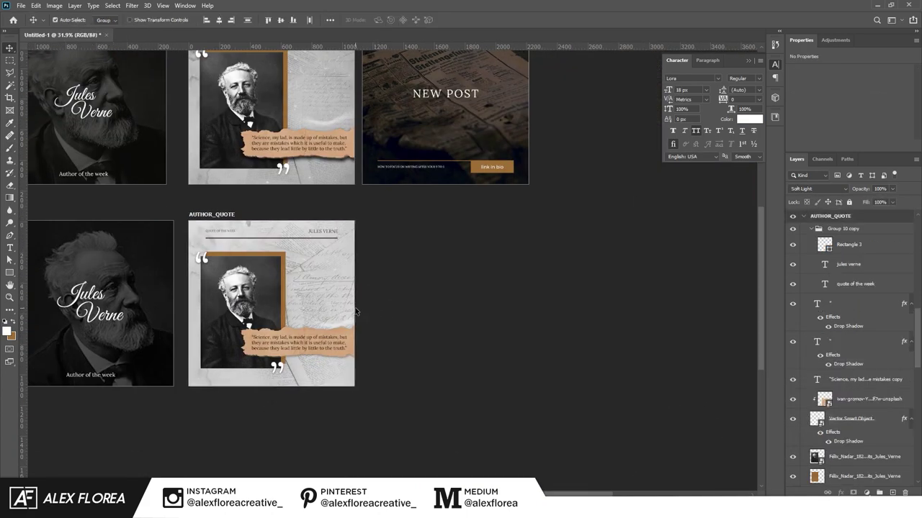
scroll(247, 350, "up", 2)
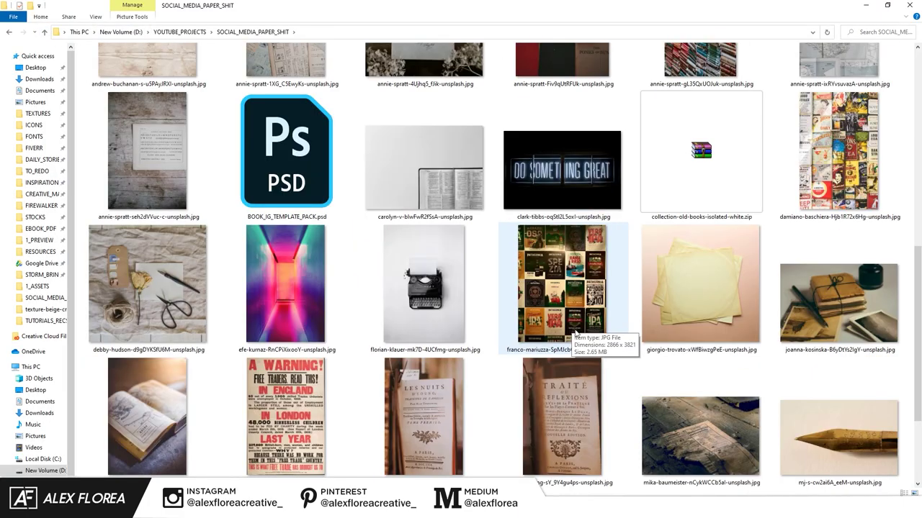
Place the mika-baumeister newspaper photo on Artboard 1, scaled to cover it.
scroll(575, 332, "down", 3)
left_click_drag(698, 277, 551, 377)
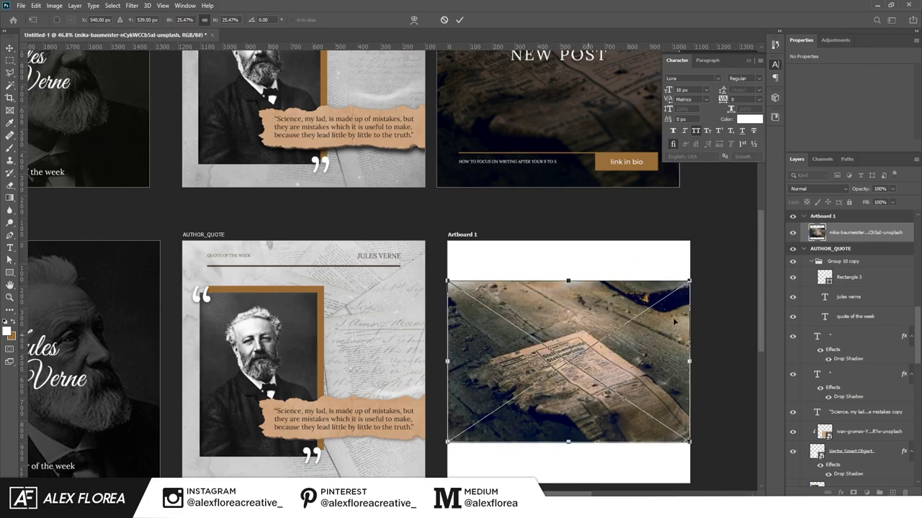
left_click_drag(690, 243, 758, 244)
scroll(617, 333, "down", 2)
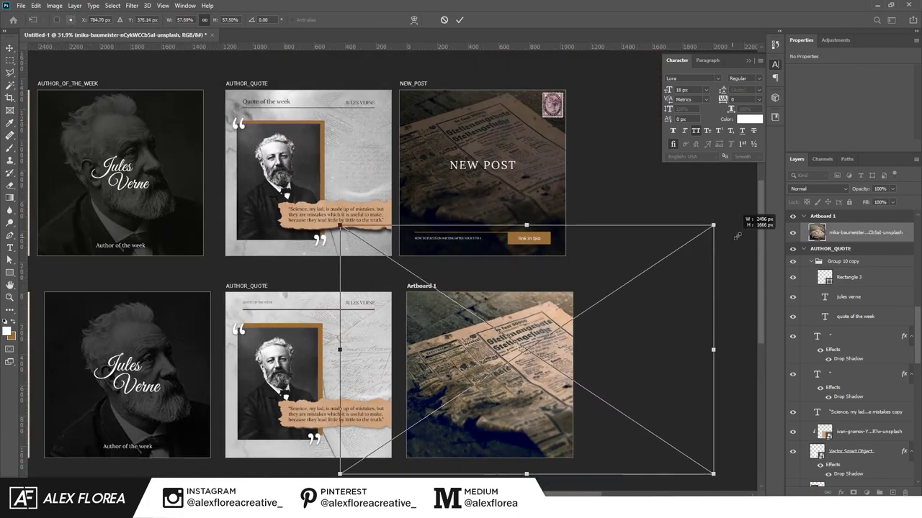
left_click_drag(433, 385, 428, 388)
key("Return")
Darken the photo with a black Solid Color fill at reduced opacity, and copy the NEW POST title onto it.
left_click(866, 493)
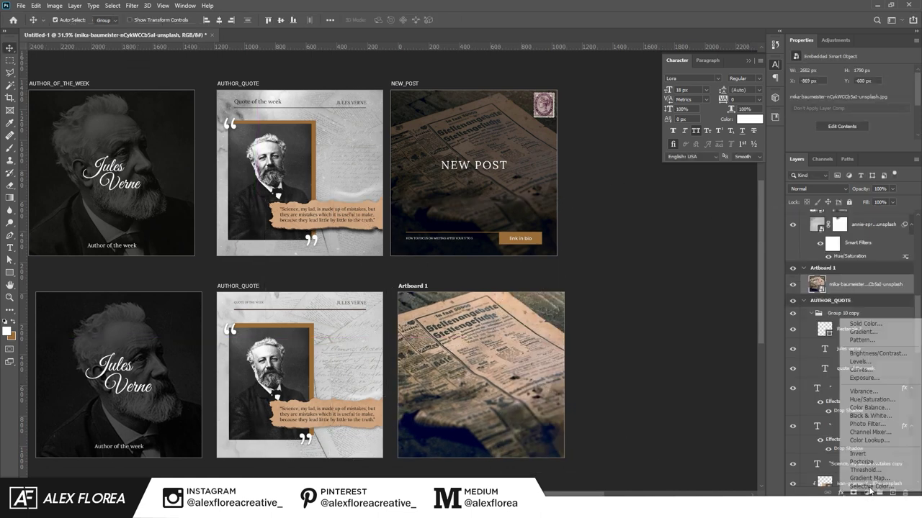
left_click(864, 324)
left_click(608, 458)
left_click(821, 329)
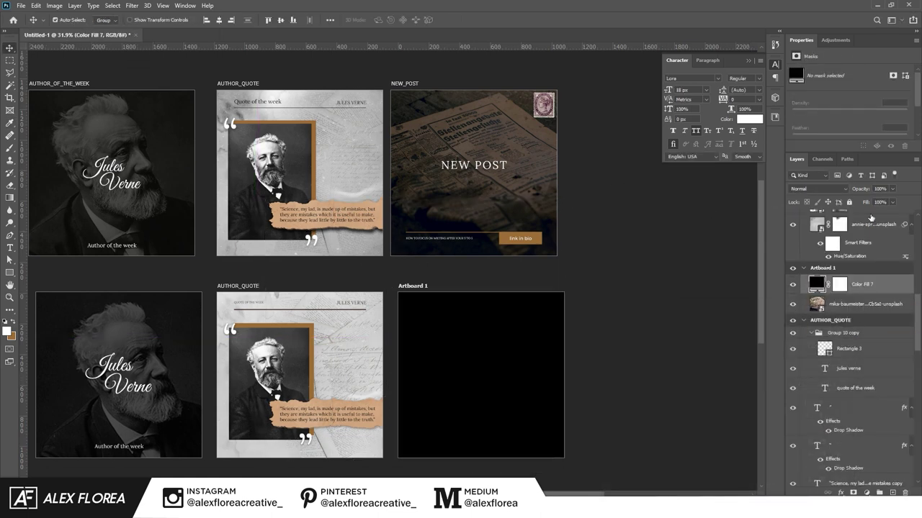
left_click_drag(868, 188, 858, 188)
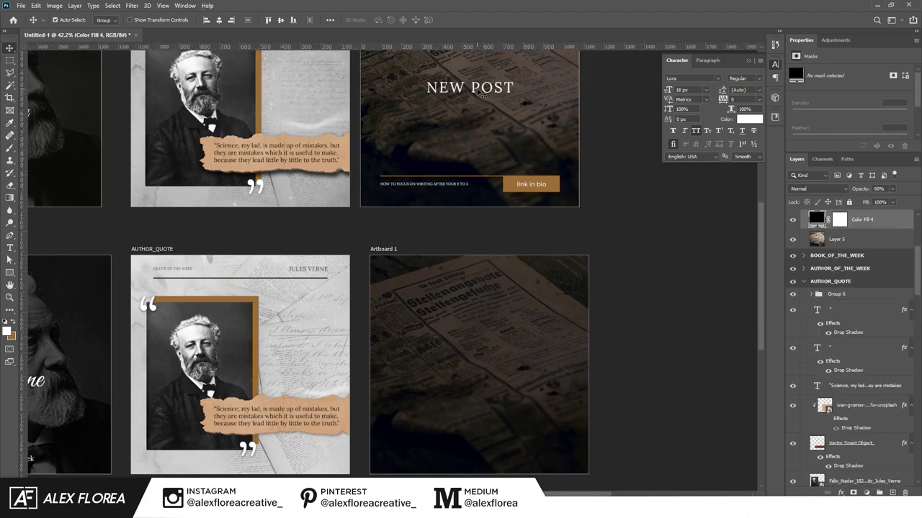
left_click_drag(482, 386, 483, 360)
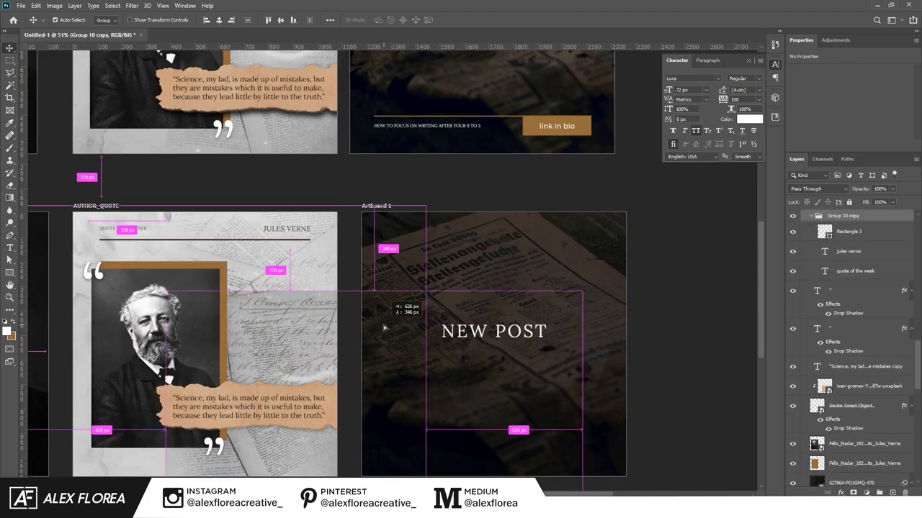
Centre the NEW POST title, then copy the quote post's header line into Artboard 1 and make it orange.
left_click_drag(384, 328, 385, 329)
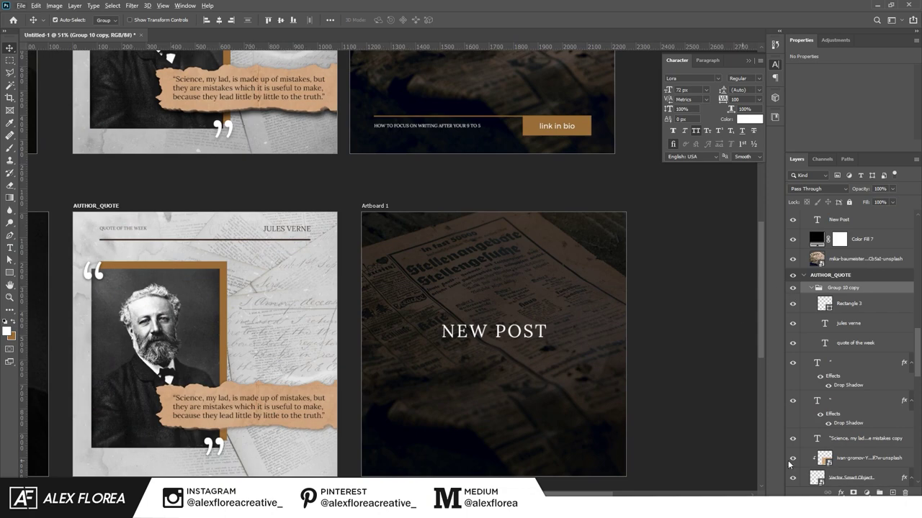
left_click(842, 311)
left_click_drag(243, 239, 532, 421)
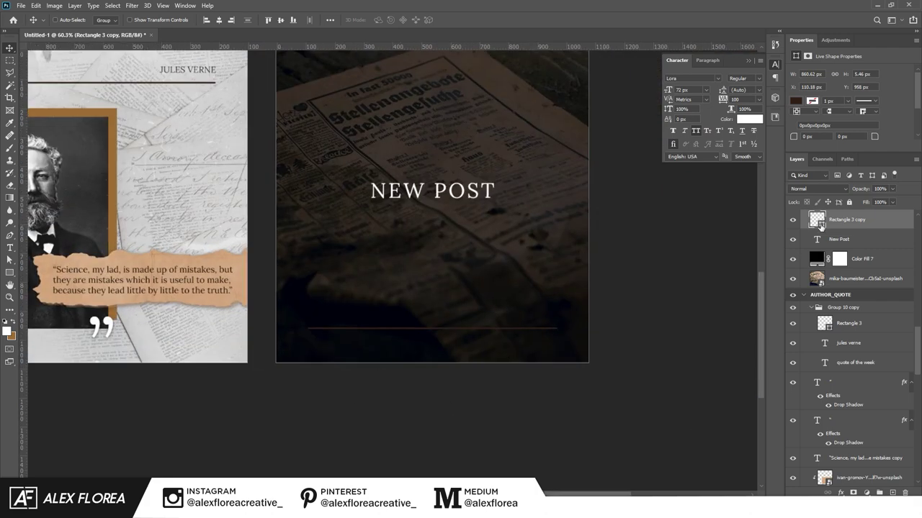
double_click(820, 225)
left_click(823, 328)
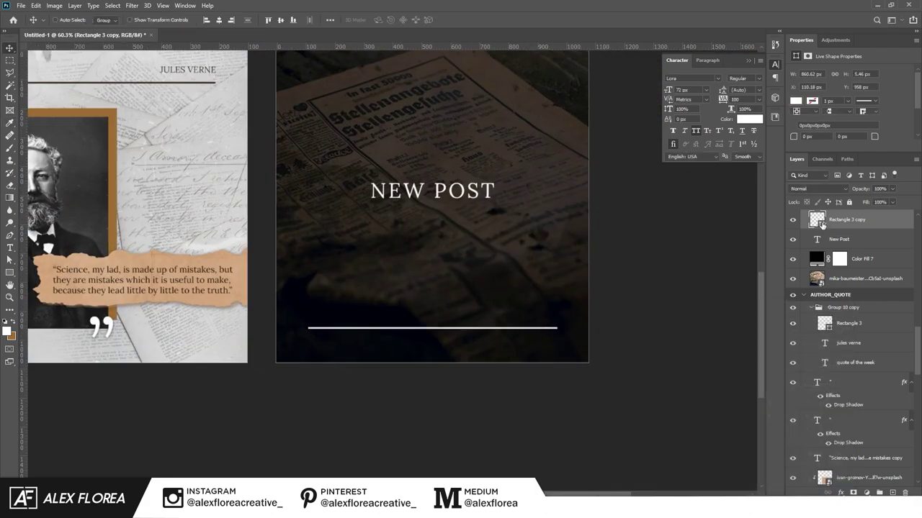
double_click(820, 226)
left_click(823, 328)
Copy the writing subtitle to Artboard 1's bottom and place the orange line just above it.
left_click_drag(475, 351, 497, 463)
mouse_move(385, 63)
left_mouse_down()
mouse_move(395, 456)
mouse_move(407, 455)
left_mouse_up()
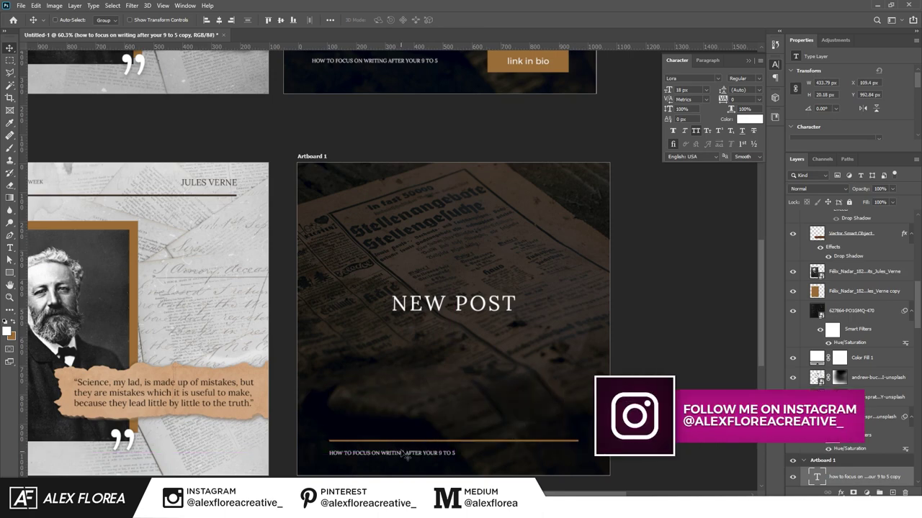
scroll(407, 455, "up", 3)
left_click(504, 324)
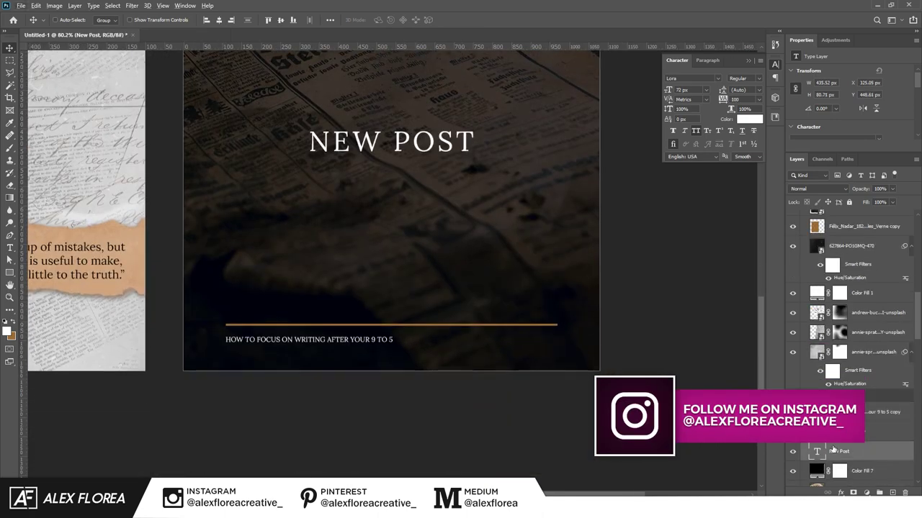
left_click_drag(532, 312, 540, 315)
scroll(601, 336, "up", 2)
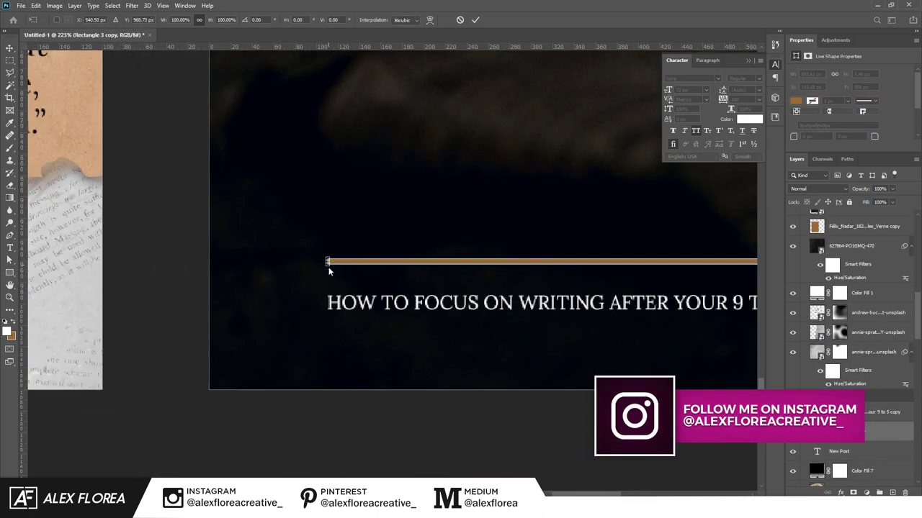
scroll(535, 315, "up", 2)
Duplicate the thin orange line and stretch the copy into a taller orange box.
key("ctrl+j")
key("ctrl+t")
scroll(124, 303, "down", 2)
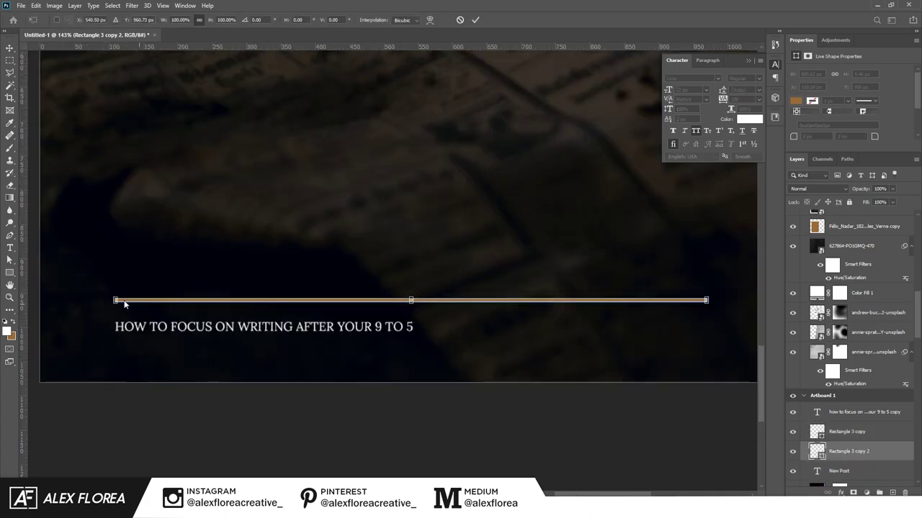
left_click_drag(648, 311, 653, 338)
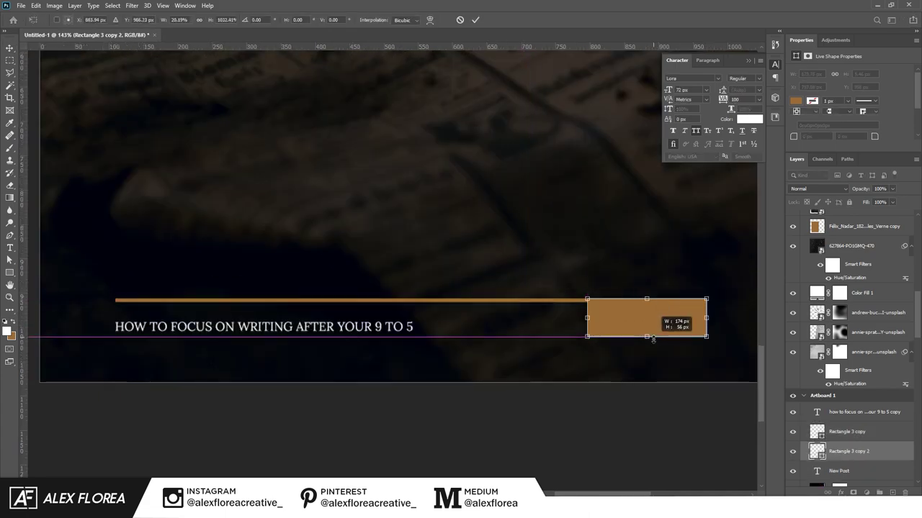
scroll(610, 434, "down", 3)
scroll(504, 440, "down", 1)
scroll(519, 417, "up", 1)
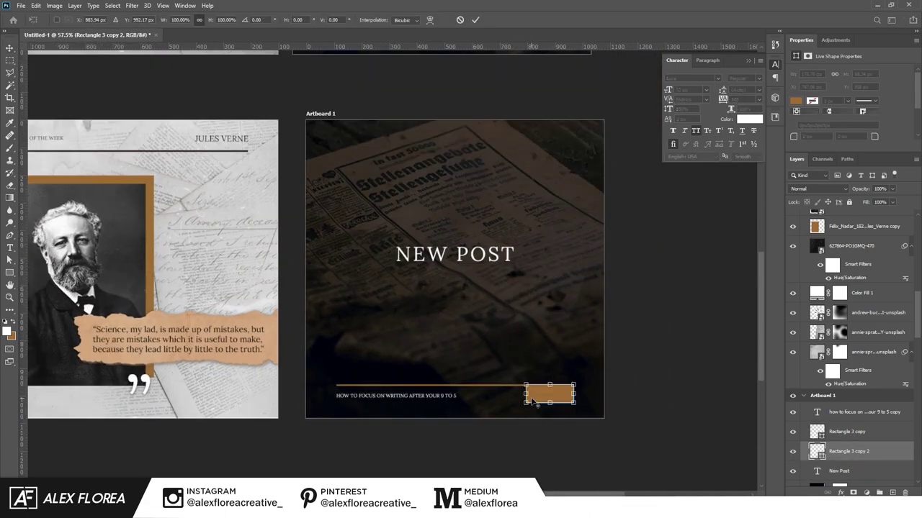
scroll(517, 395, "down", 1)
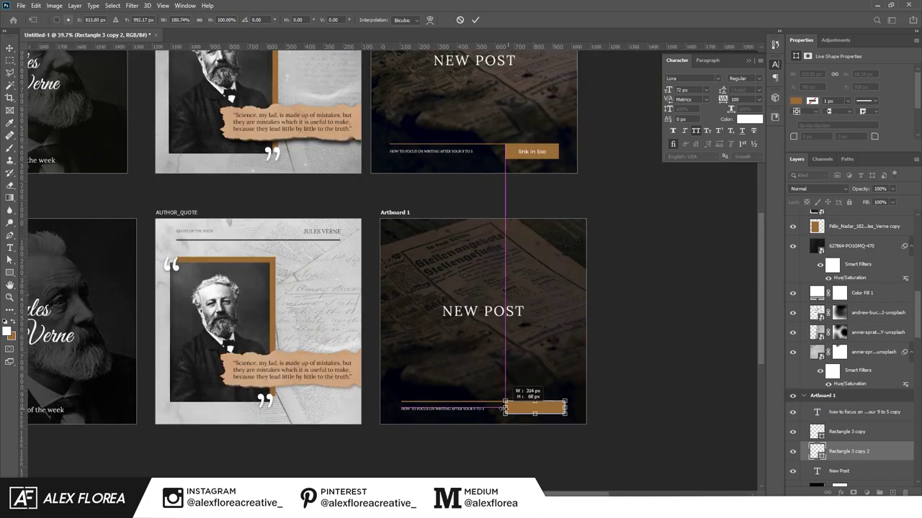
scroll(547, 434, "up", 2)
left_click(475, 20)
scroll(560, 385, "down", 2)
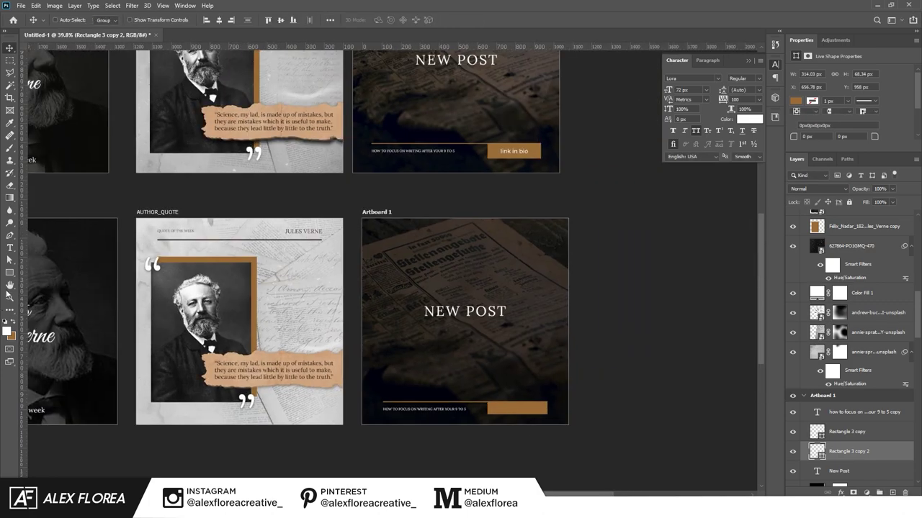
Shorten the original thin line to stop at the box, and shift the headline text slightly right.
left_click(875, 436)
scroll(533, 407, "up", 2)
scroll(533, 407, "up", 2)
key("ctrl+t")
mouse_move(558, 338)
left_mouse_down()
mouse_move(517, 338)
mouse_move(456, 363)
mouse_move(506, 362)
left_mouse_up()
left_click(453, 21)
key("alt+bracketleft")
key("ctrl+t")
scroll(603, 425, "down", 2)
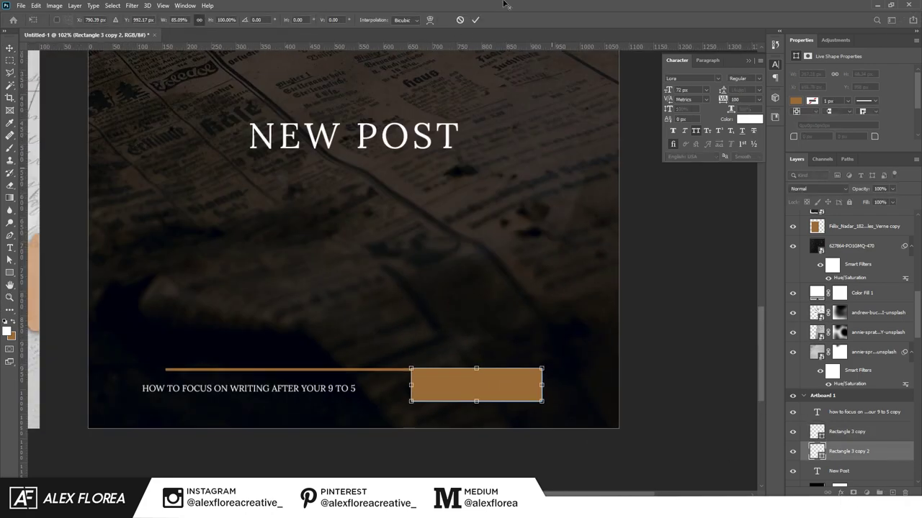
left_click(476, 20)
left_click_drag(219, 389, 240, 389)
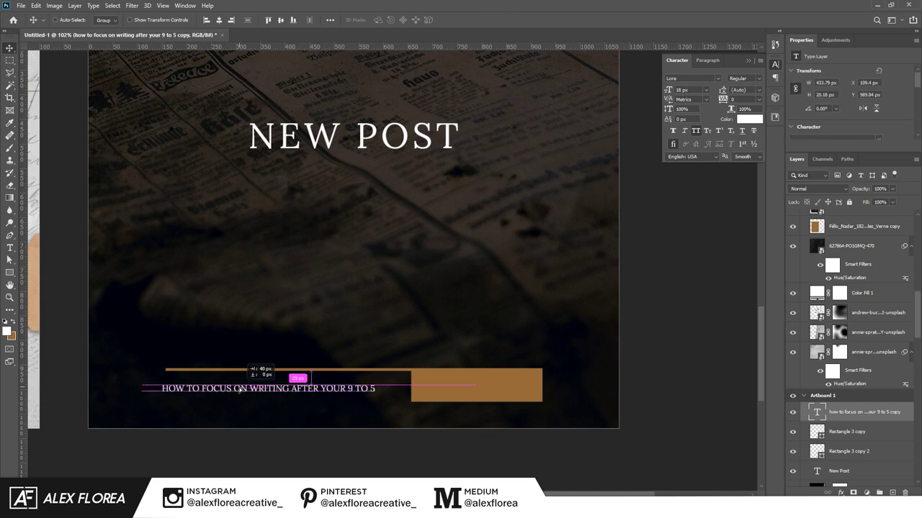
left_click(814, 436)
Nudge the line left, then duplicate the headline text as 'link in bio' inside the orange box.
key("Left")
key("Left")
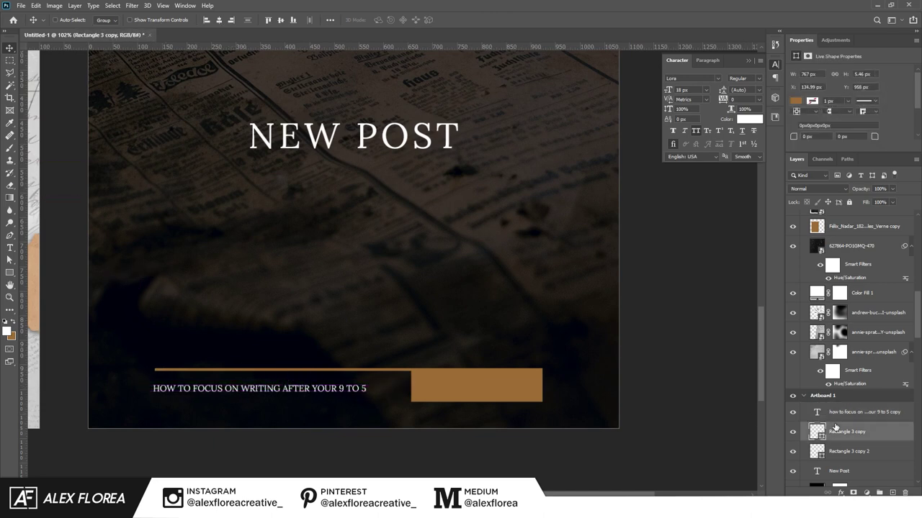
left_click(858, 418)
key("ctrl+j")
key("t")
left_click(501, 392)
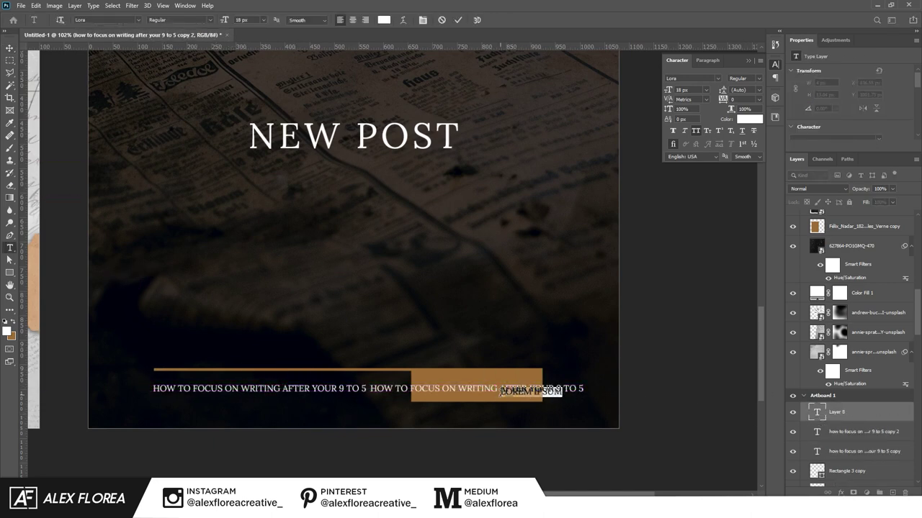
key("ctrl+a")
type("LINK")
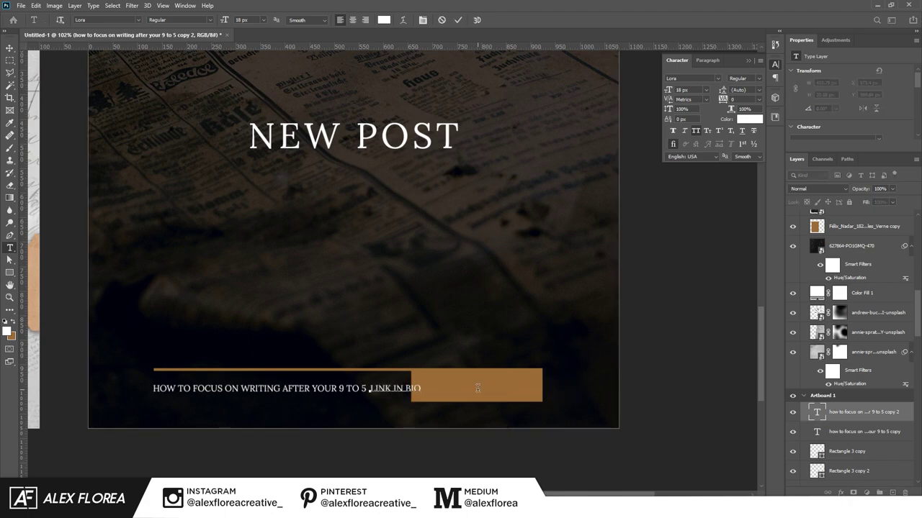
key("ctrl+Return")
mouse_move(478, 388)
left_mouse_down()
mouse_move(578, 388)
mouse_move(554, 441)
left_mouse_up()
Set the 'link in bio' label to Montserrat at 24 px and adjust its alignment.
scroll(548, 404, "down", 3)
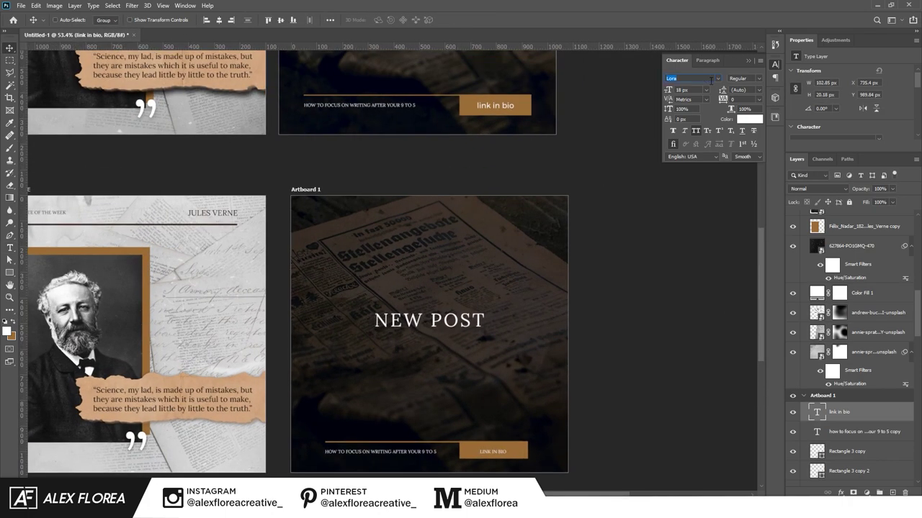
type("Montserrat")
key("Return")
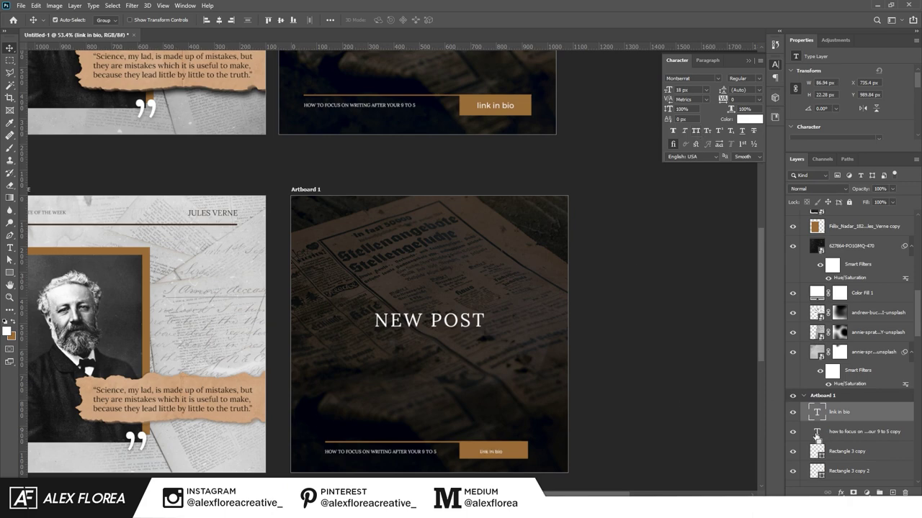
scroll(533, 411, "up", 5)
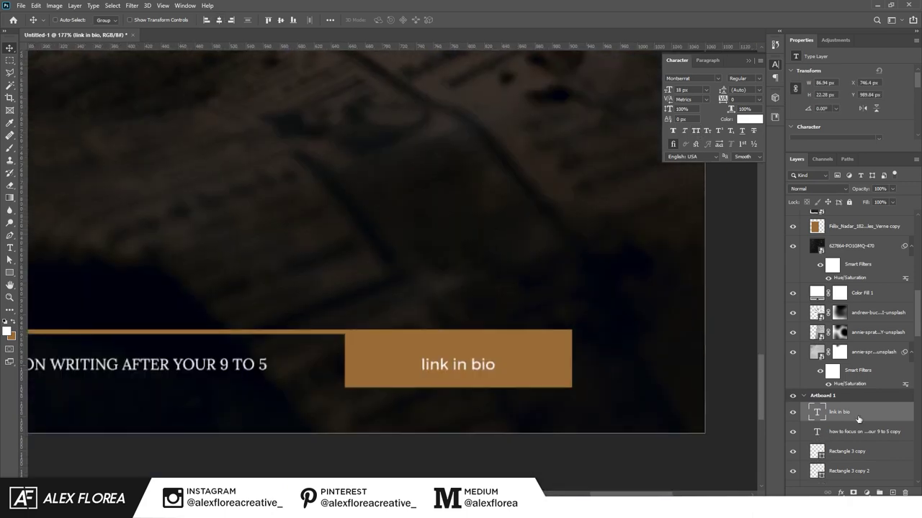
left_click(705, 90)
left_click(691, 178)
left_click(692, 176)
left_click(707, 60)
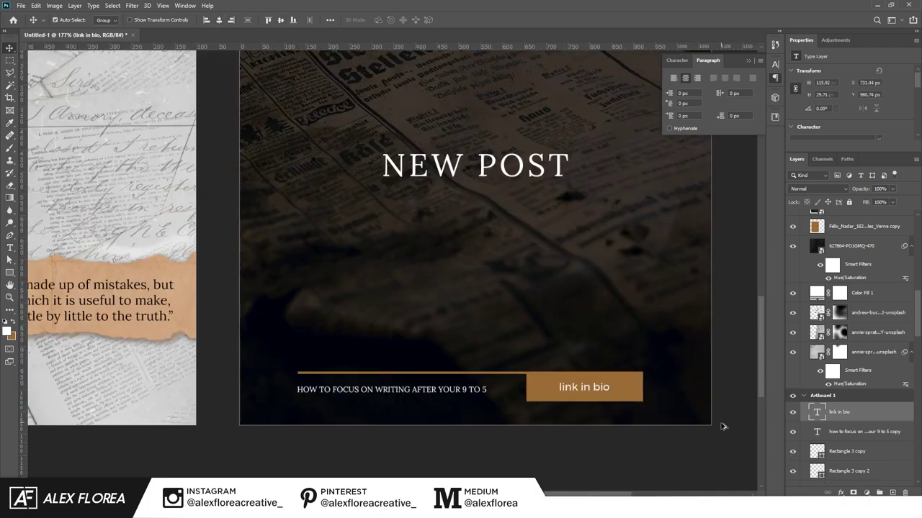
scroll(360, 288, "down", 8)
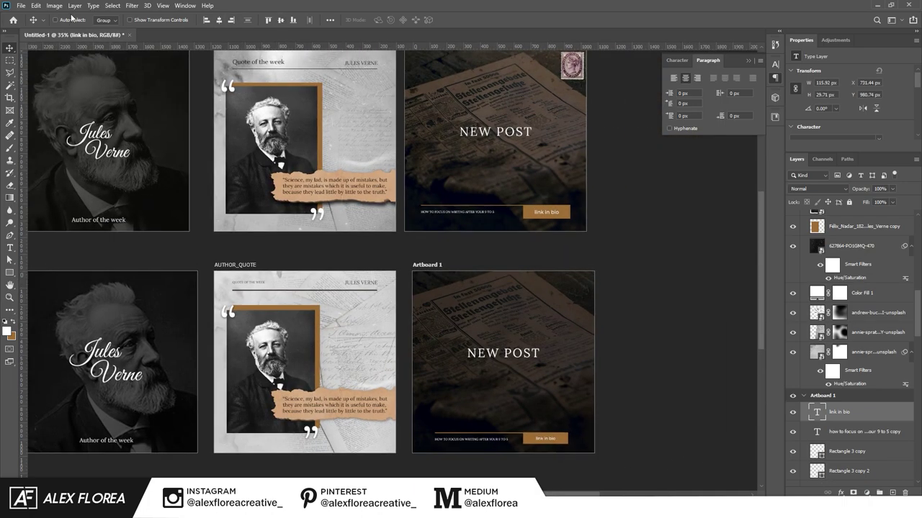
Nudge the NEW POST title down slightly, then cut the whole postage stamp image from its PSD.
left_click(72, 19)
left_click_drag(511, 358, 512, 362)
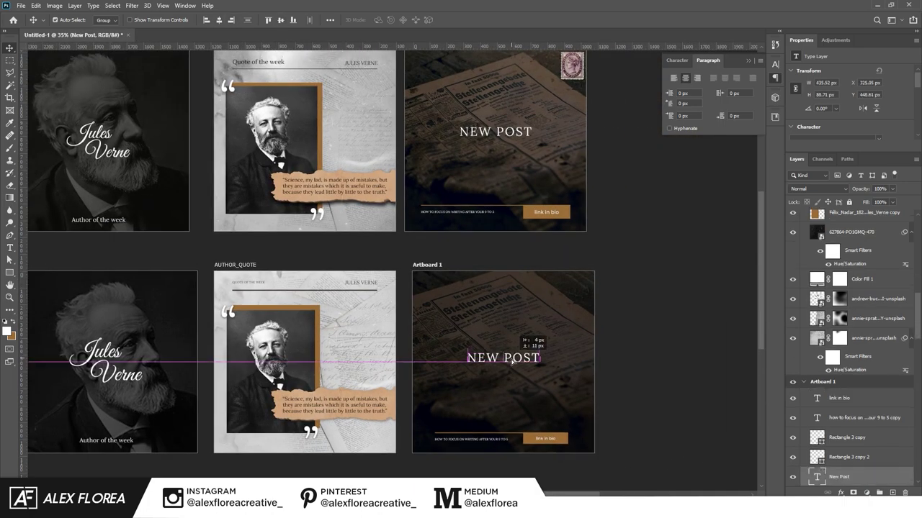
key("alt+Tab")
key("alt+Tab")
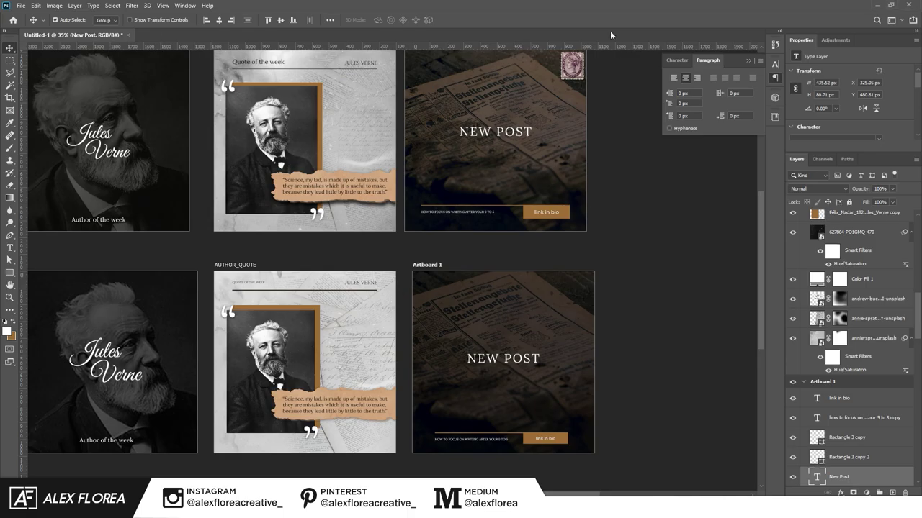
key("alt+Tab")
double_click(738, 390)
key("ctrl+a")
key("ctrl+x")
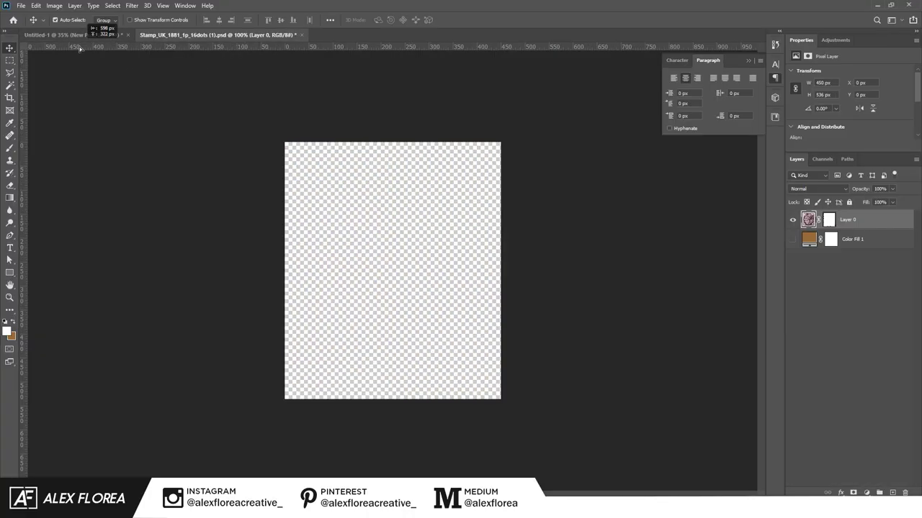
Paste the stamp into the posts document and scale it into the New Post artboard's top-right corner.
left_click(72, 35)
key("ctrl+v")
scroll(633, 360, "right", 5)
key("ctrl+t")
mouse_move(305, 432)
left_mouse_down()
mouse_move(354, 360)
mouse_move(465, 308)
left_mouse_up()
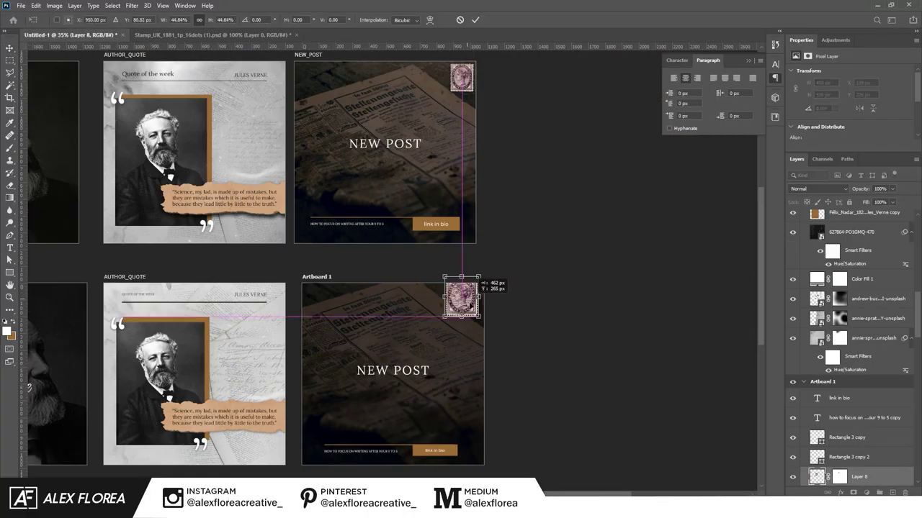
left_click(475, 21)
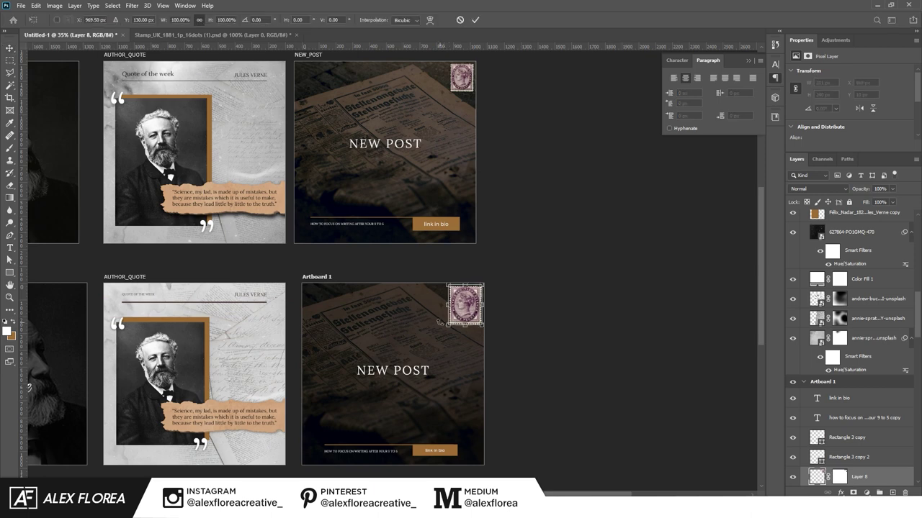
key("Return")
Add a Hue/Saturation adjustment layer clipped to the stamp.
left_click(867, 493)
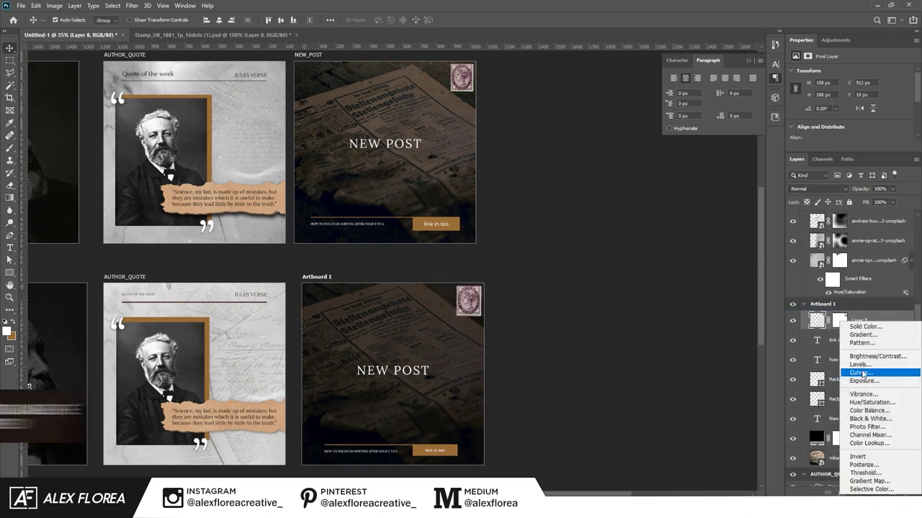
left_click(864, 373)
left_click(849, 147)
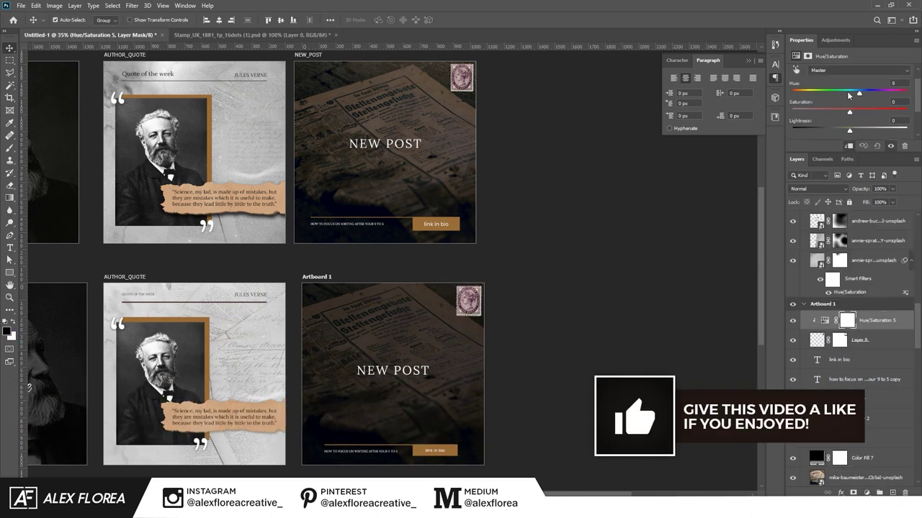
Give the stamp layer a Drop Shadow layer style.
double_click(880, 338)
left_click(572, 445)
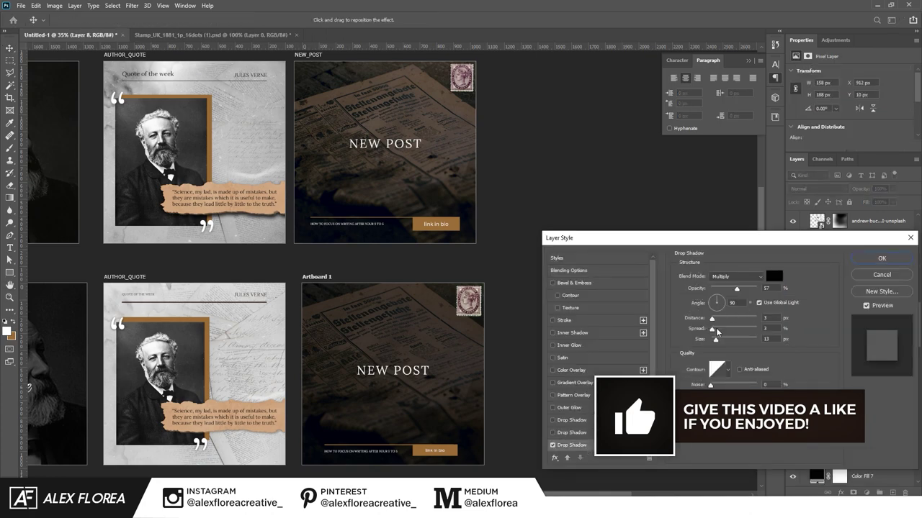
left_click(881, 258)
scroll(538, 398, "down", 2)
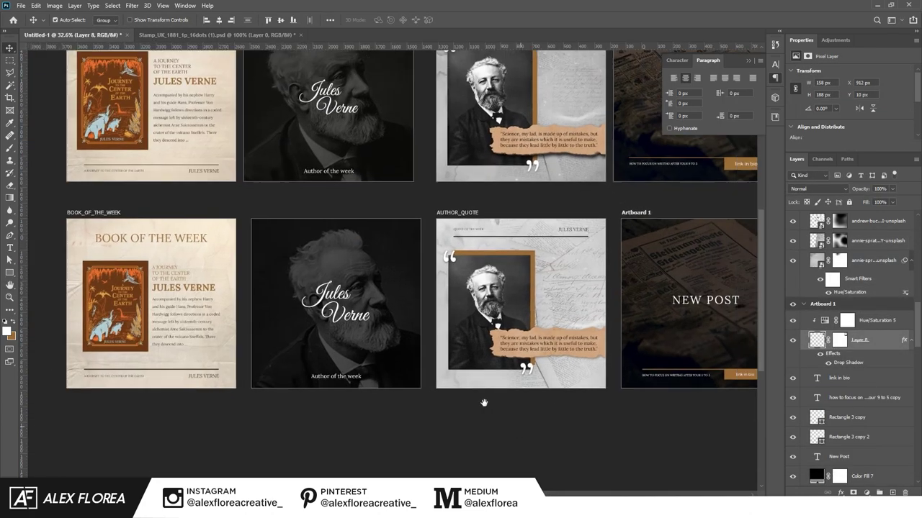
scroll(539, 398, "up", 3)
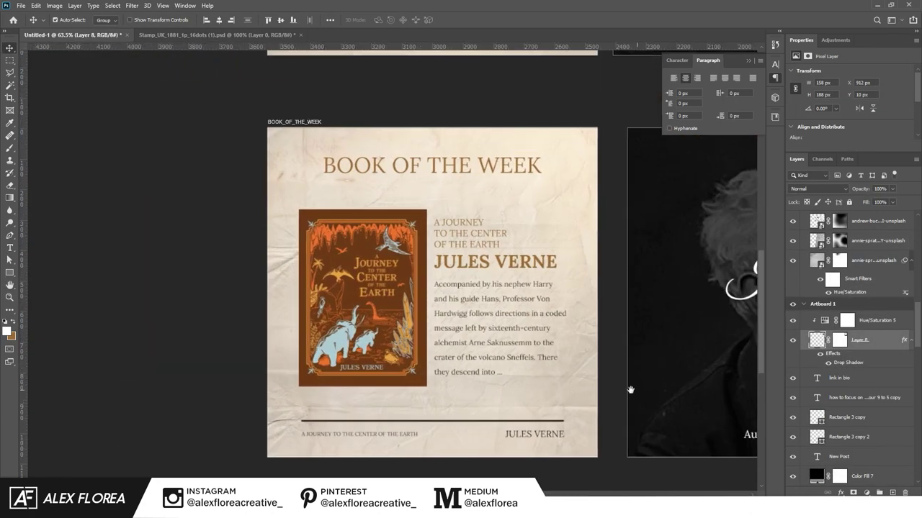
scroll(627, 385, "right", 5)
scroll(627, 385, "right", 5)
scroll(627, 386, "right", 5)
scroll(572, 370, "down", 3)
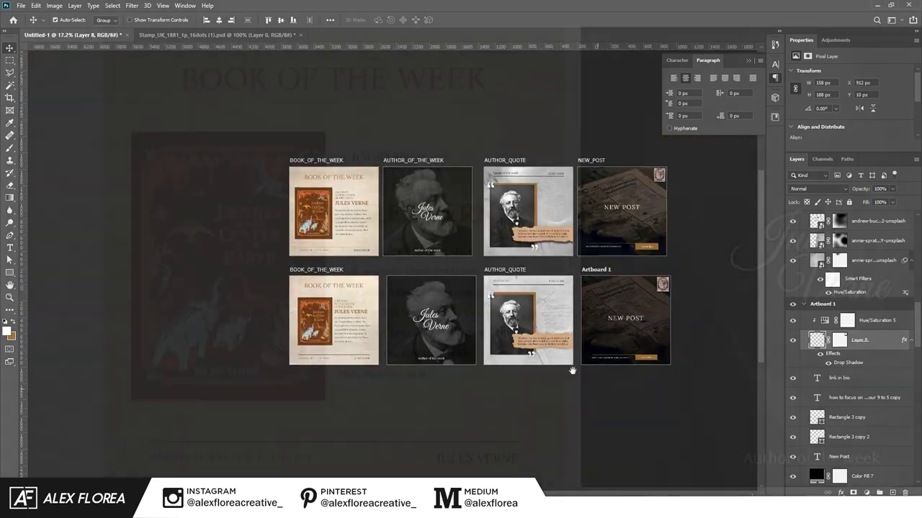